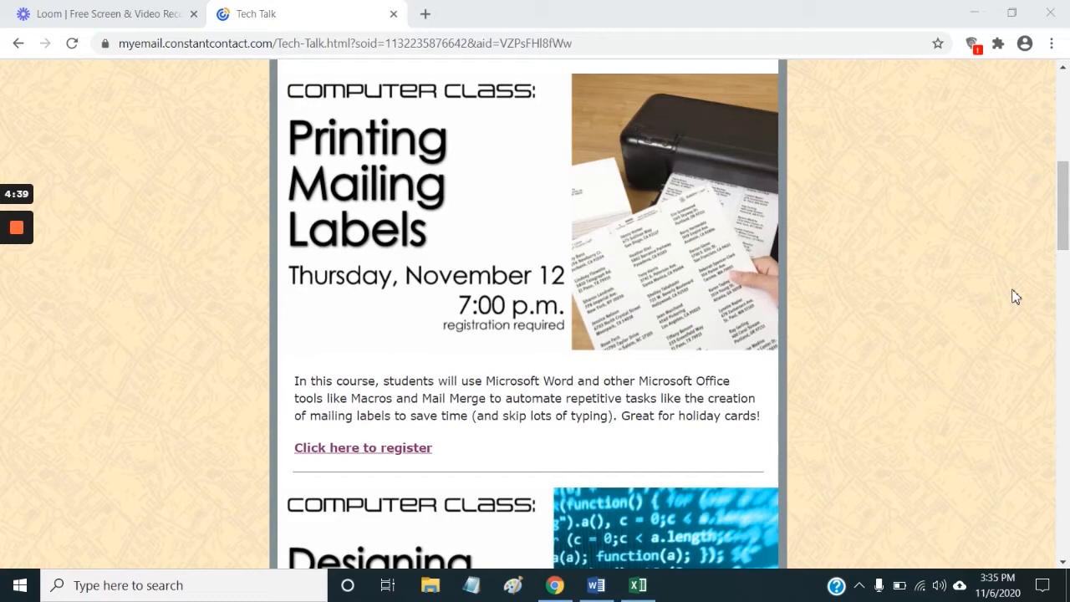
# Step: Switch from the browser to the letter document in Word and close its Mail Merge pane
pyautogui.click(976, 12)
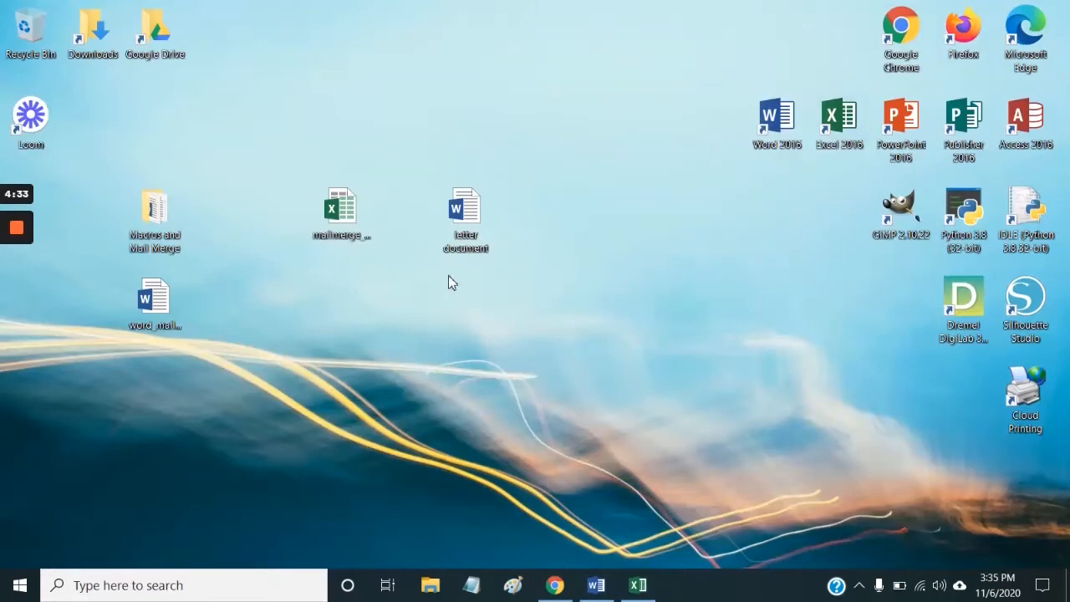
pyautogui.click(596, 585)
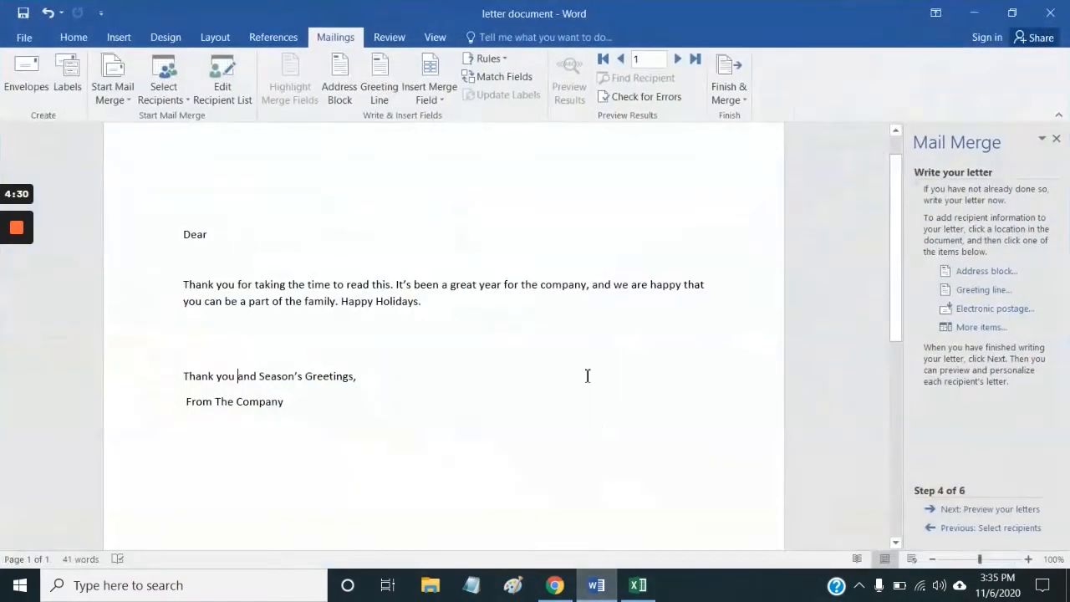
pyautogui.click(1056, 139)
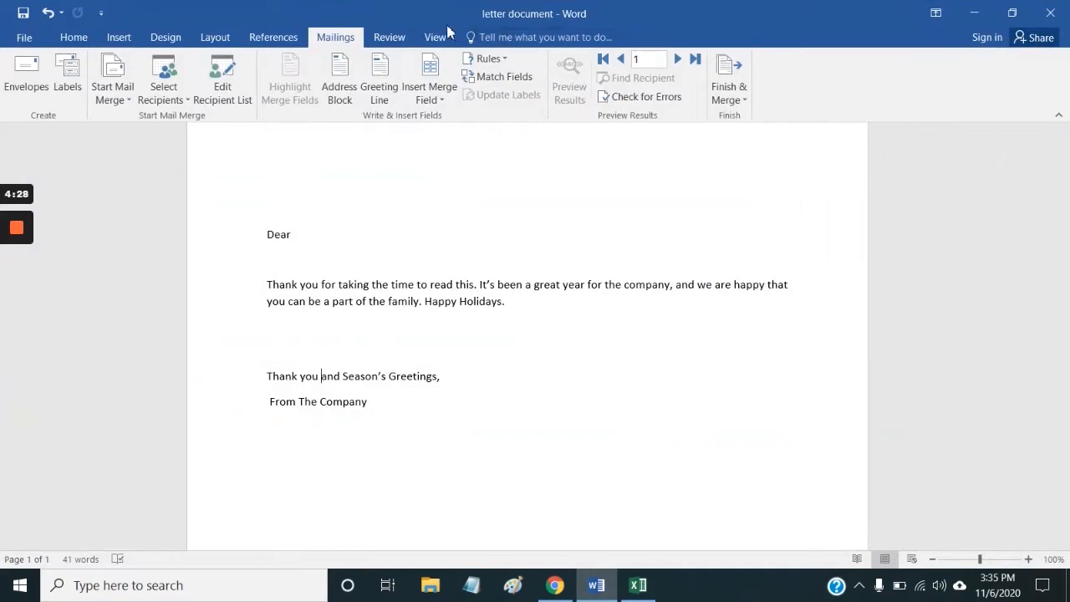
pyautogui.click(24, 38)
pyautogui.click(36, 49)
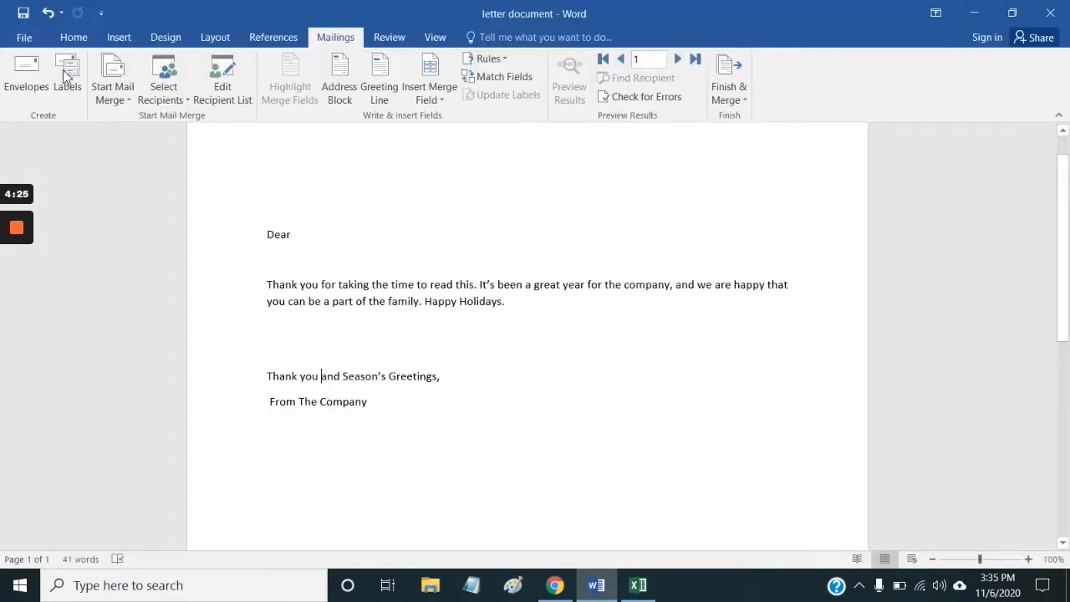
pyautogui.click(408, 330)
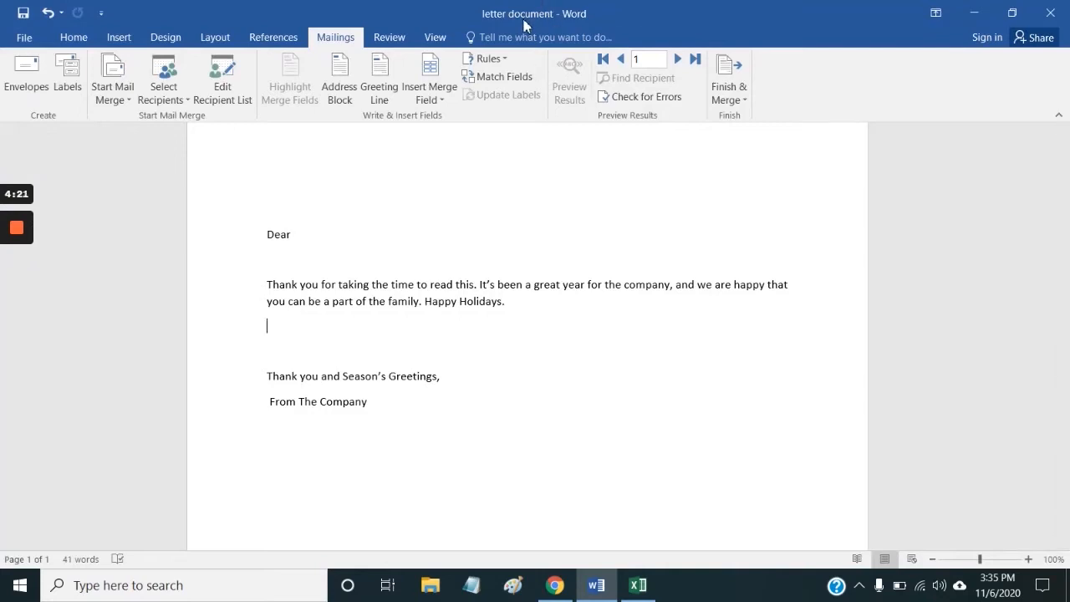
pyautogui.click(457, 304)
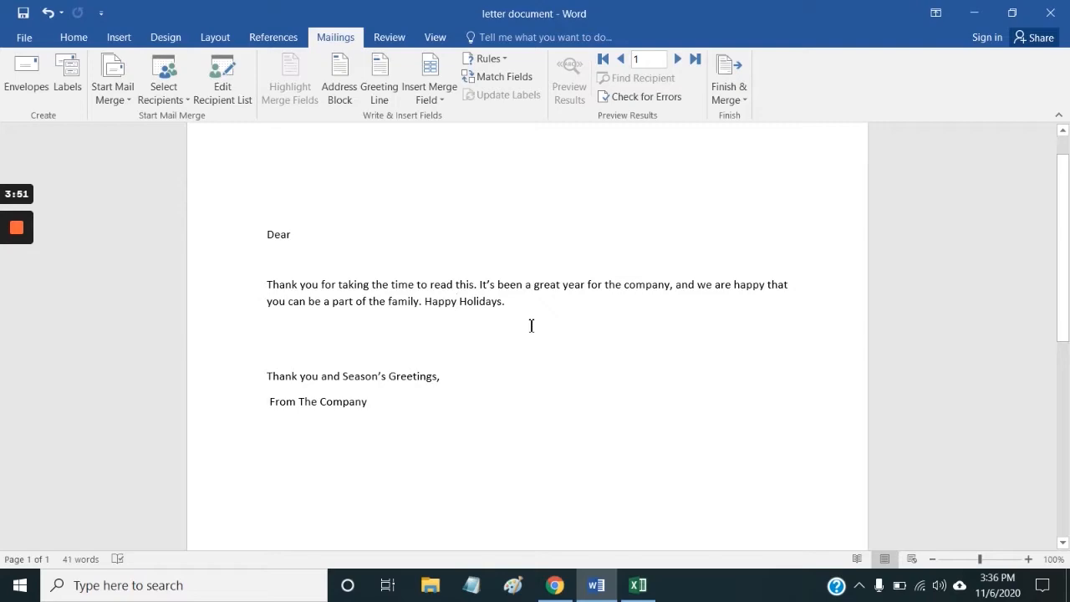
# Step: Switch to the mailmerge_practice workbook in Excel and review the Title, Last Name, First Name and Address headings
pyautogui.click(640, 589)
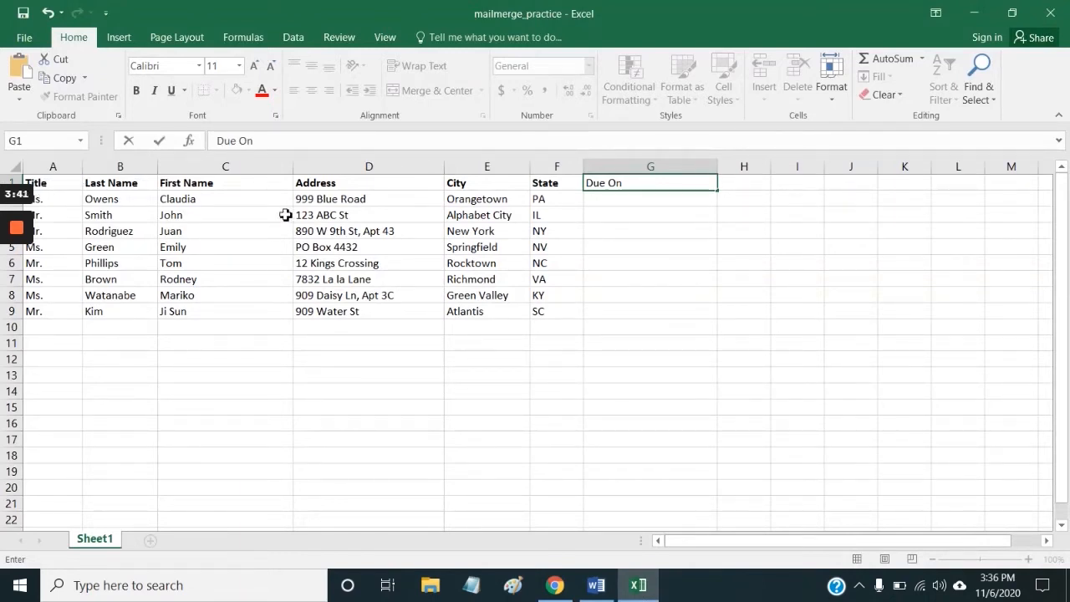
pyautogui.click(53, 187)
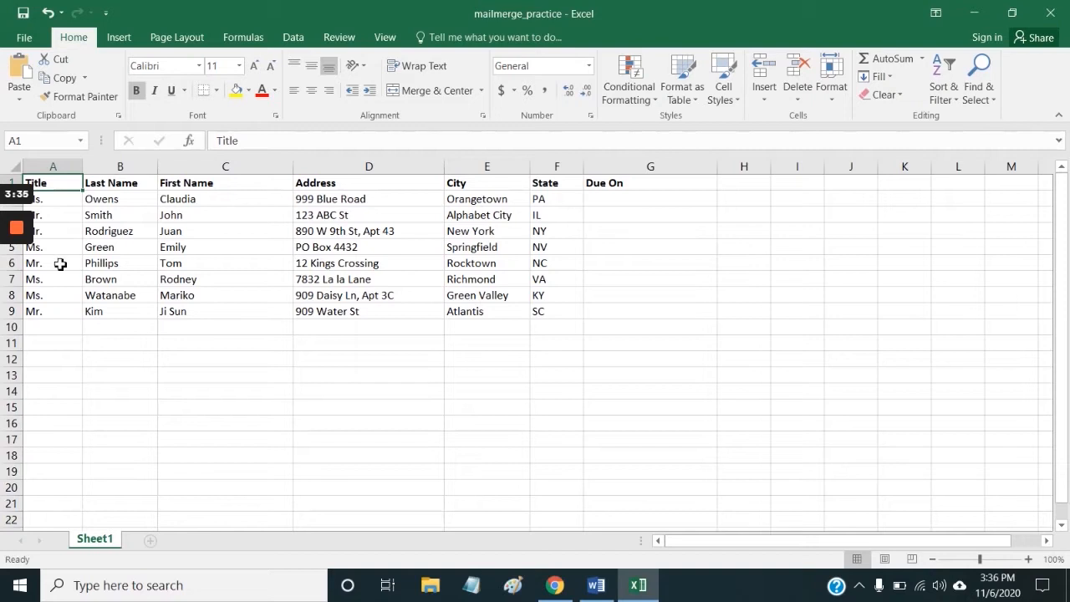
pyautogui.click(110, 184)
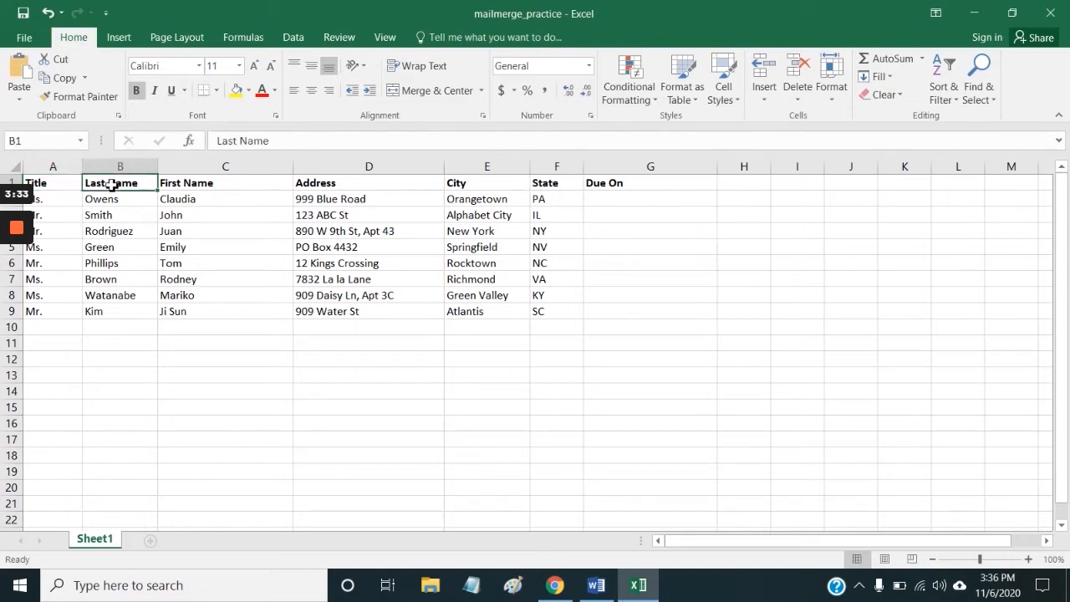
pyautogui.click(187, 182)
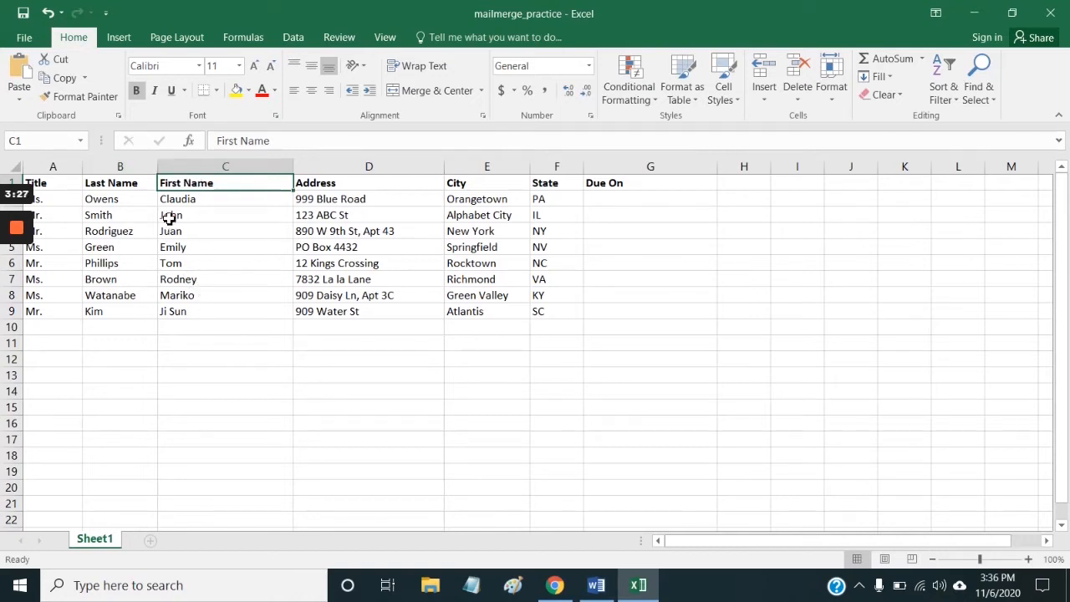
pyautogui.click(338, 185)
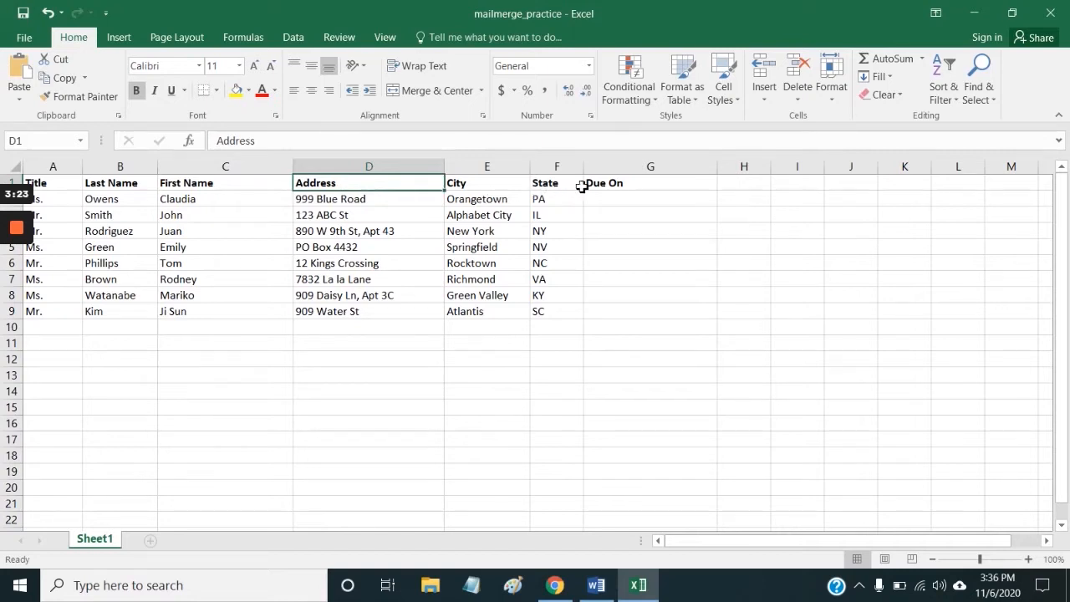
# Step: Delete the "Due On" heading from cell G1 of the recipient sheet
pyautogui.click(610, 183)
pyautogui.doubleClick(616, 183)
pyautogui.press('BackSpace')
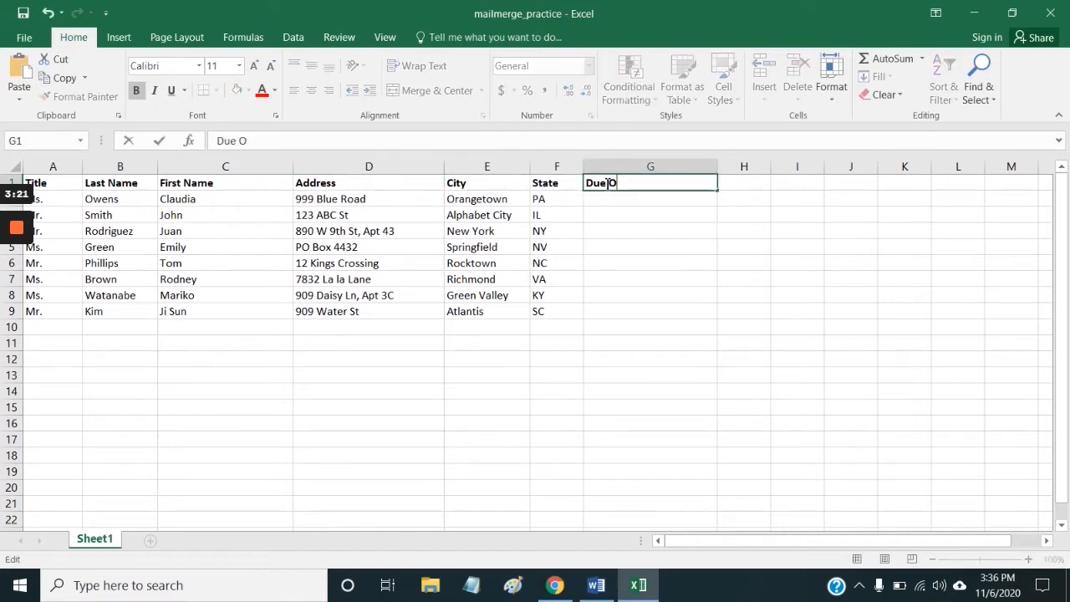
pyautogui.press('BackSpace')
pyautogui.press('BackSpace')
pyautogui.press('BackSpace')
pyautogui.press('BackSpace')
pyautogui.press('BackSpace')
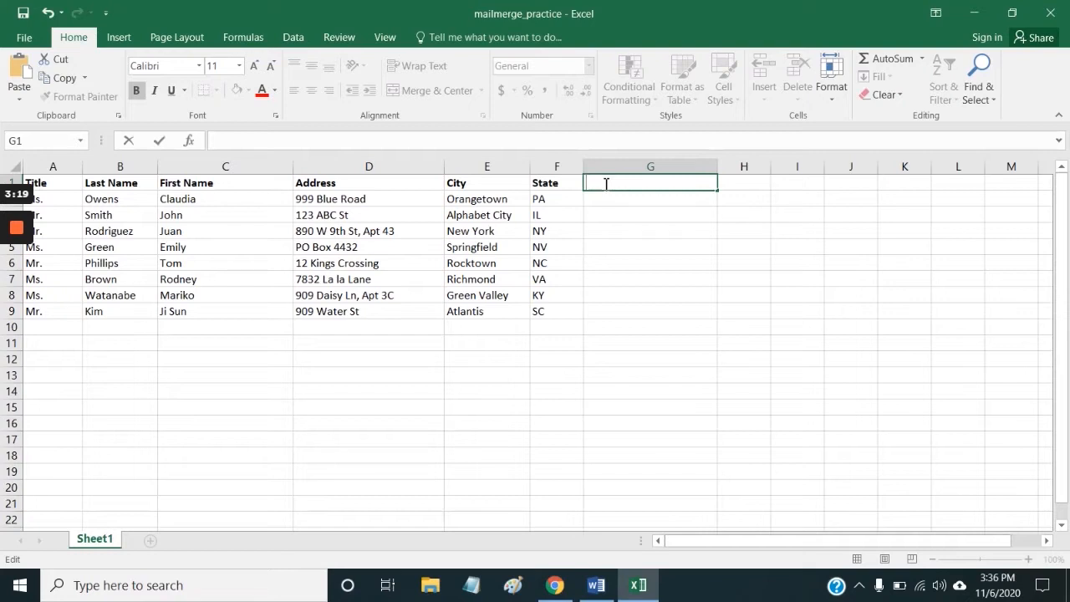
pyautogui.click(537, 213)
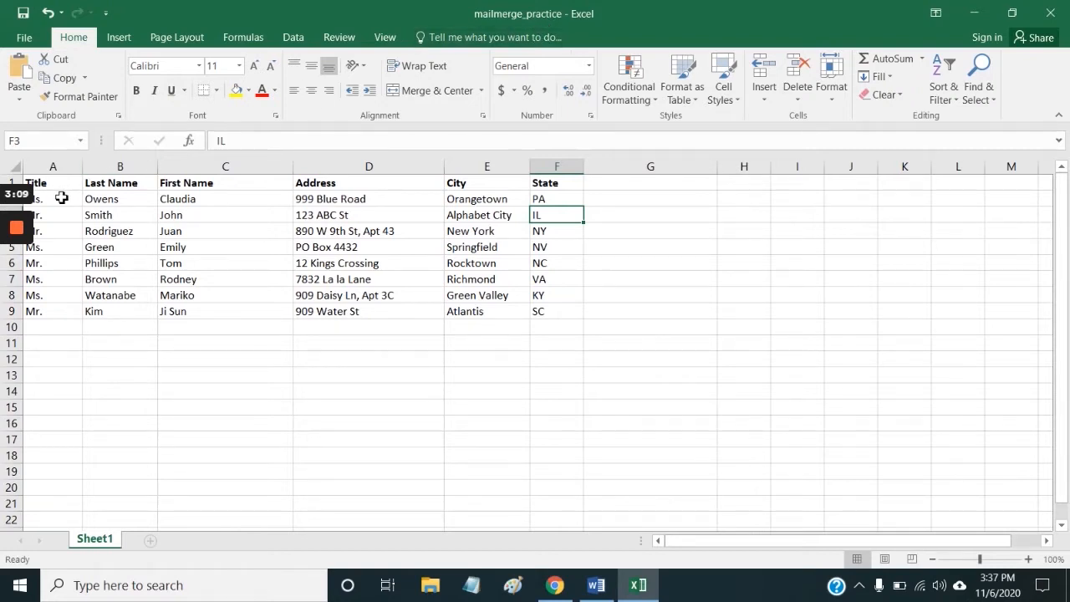
# Step: Switch back to the letter document in Word and place the cursor on the blank line above the closing
pyautogui.click(978, 12)
pyautogui.click(608, 353)
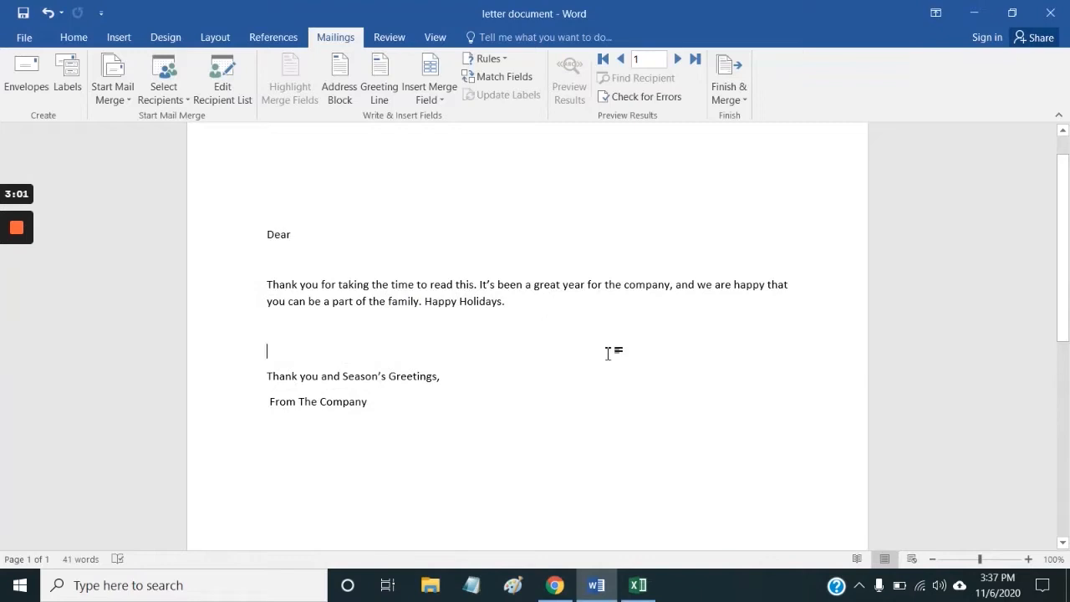
pyautogui.moveTo(30, 301)
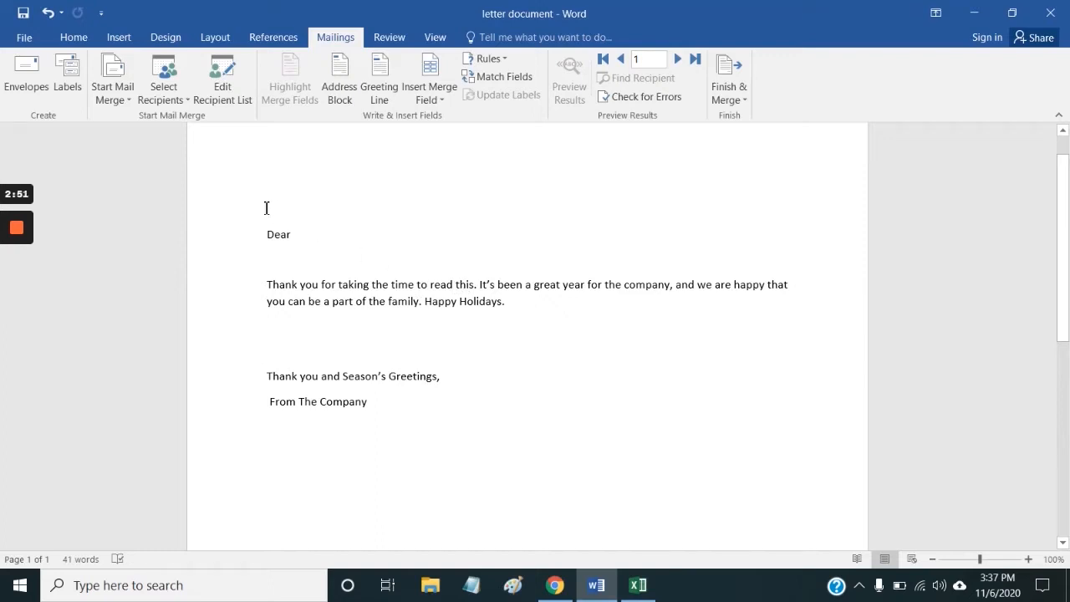
pyautogui.click(24, 39)
pyautogui.click(26, 37)
pyautogui.click(74, 40)
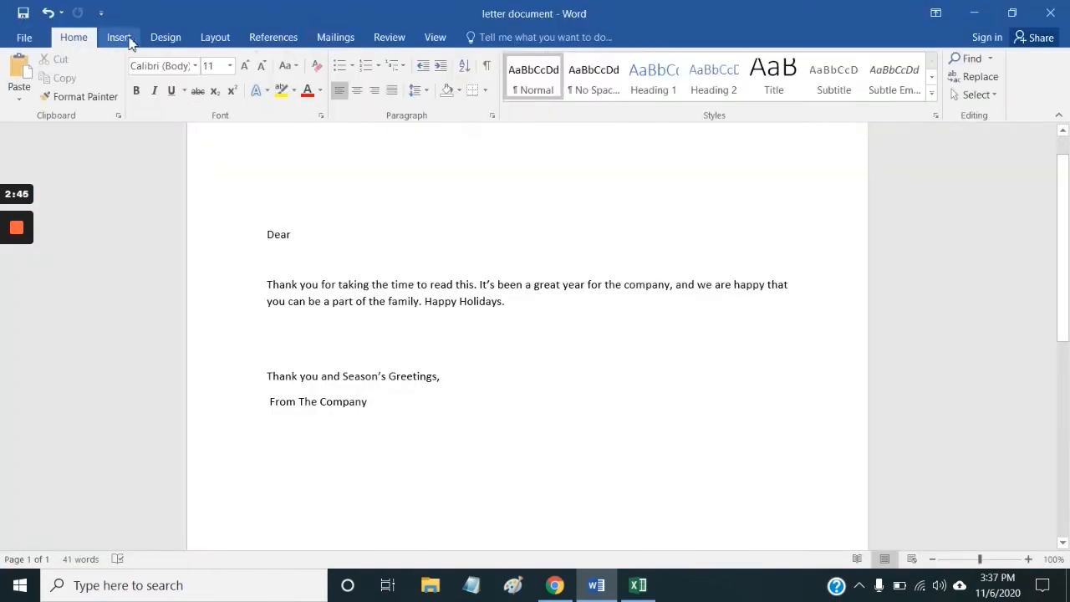
pyautogui.click(122, 37)
pyautogui.click(163, 37)
pyautogui.click(199, 40)
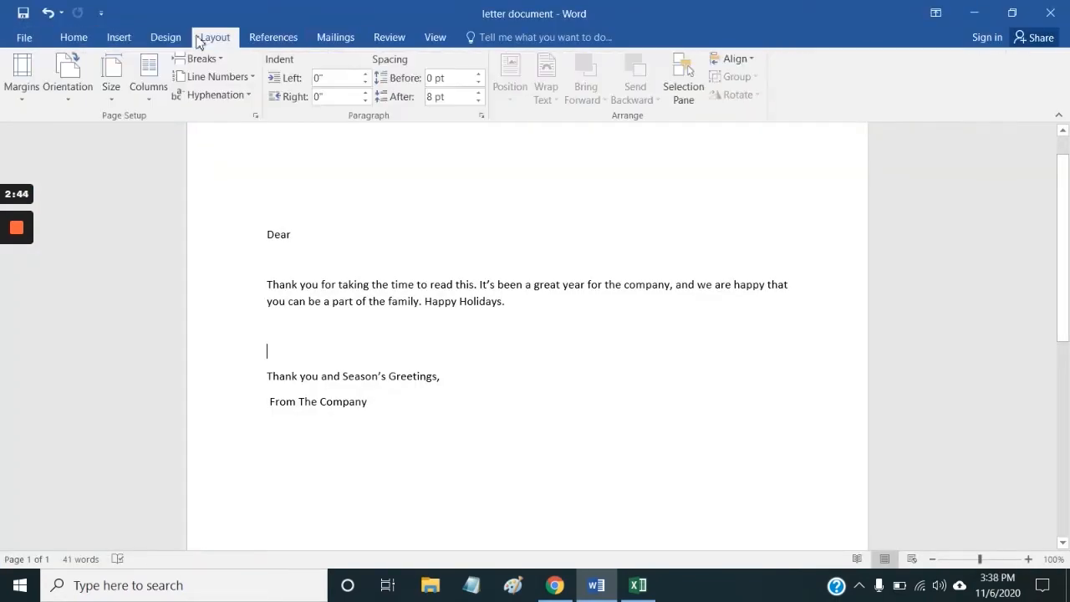
pyautogui.click(253, 38)
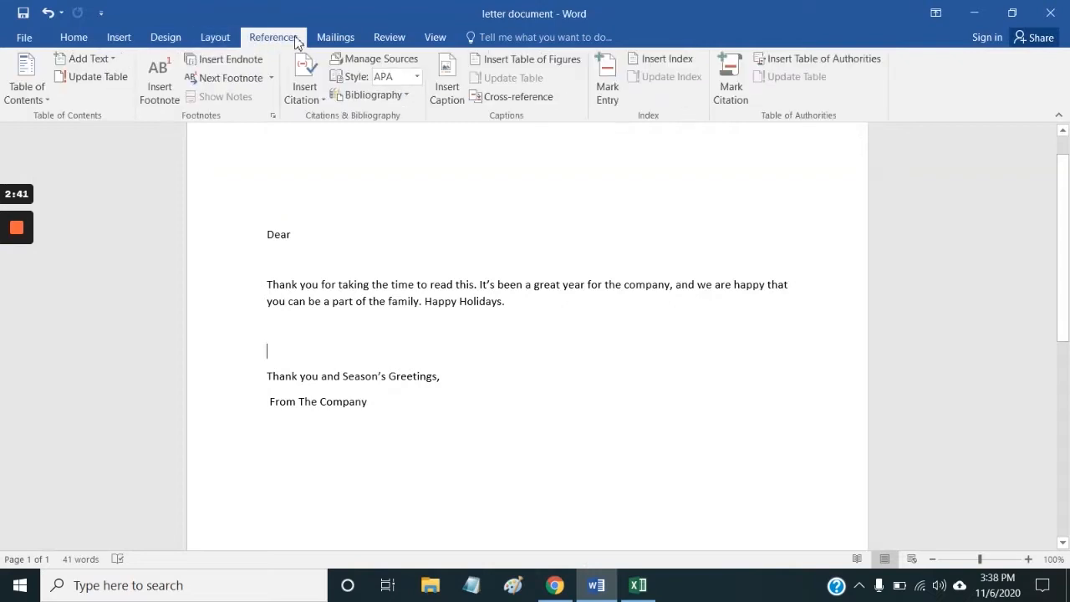
pyautogui.click(390, 39)
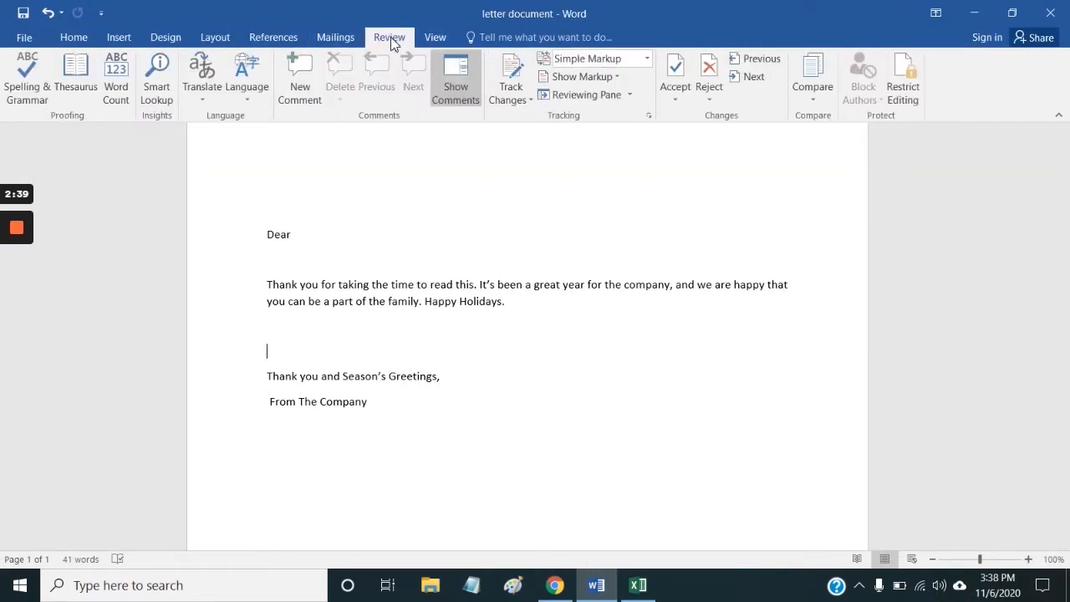
# Step: Start the Step-by-Step Mail Merge Wizard and go back to its first stage, the document type selection
pyautogui.click(332, 44)
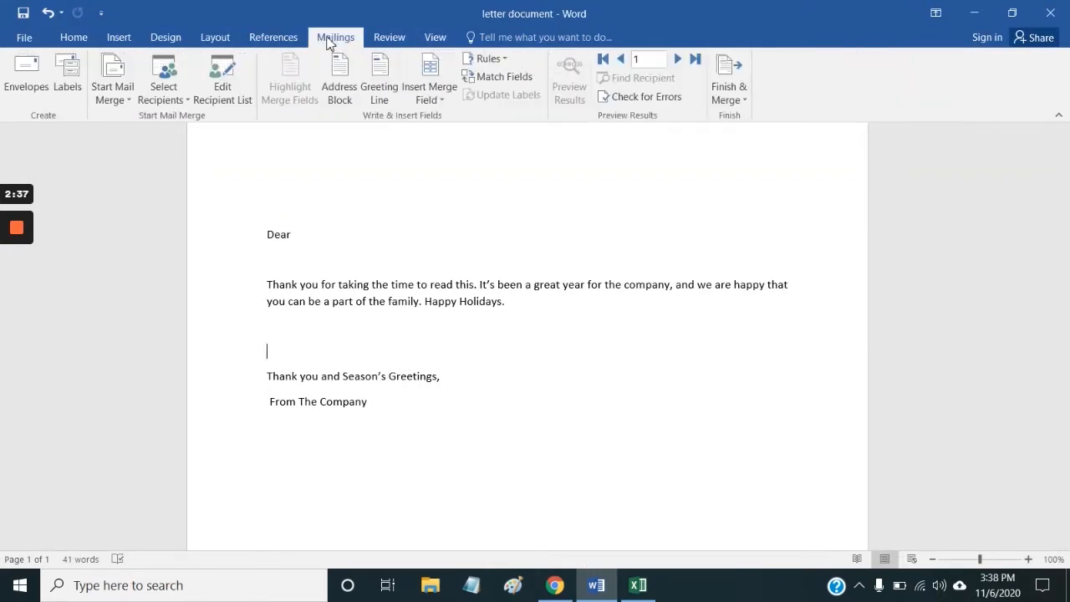
pyautogui.click(121, 103)
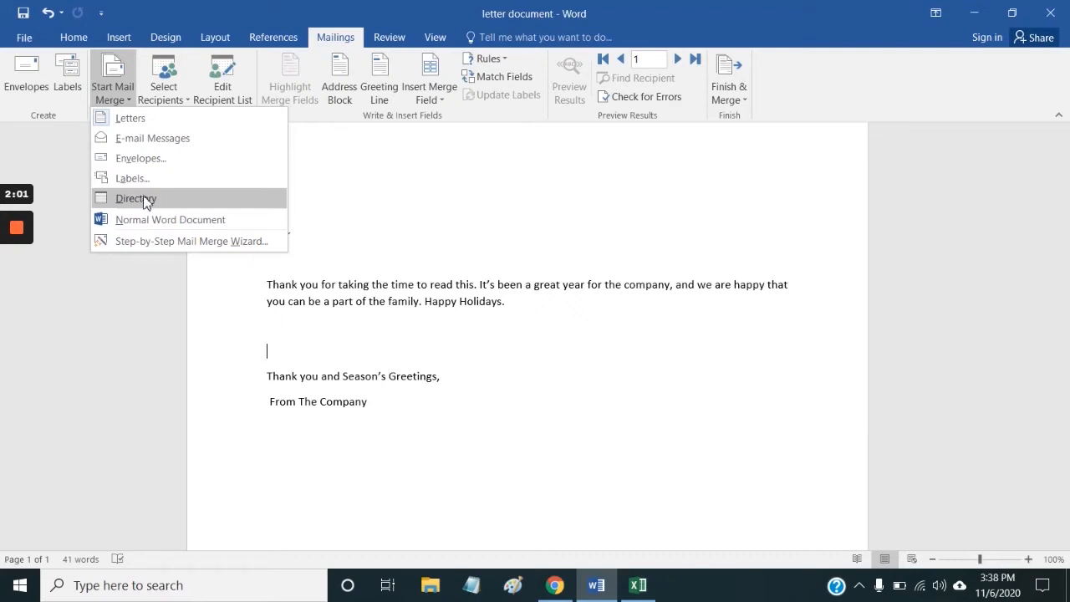
pyautogui.click(170, 243)
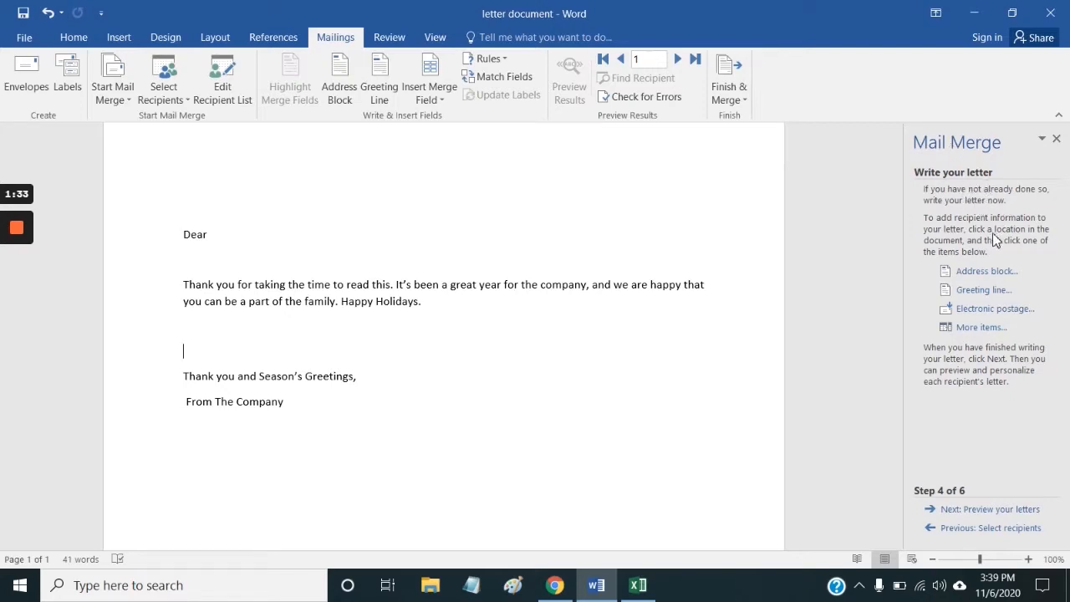
pyautogui.click(968, 530)
pyautogui.click(968, 530)
pyautogui.click(967, 530)
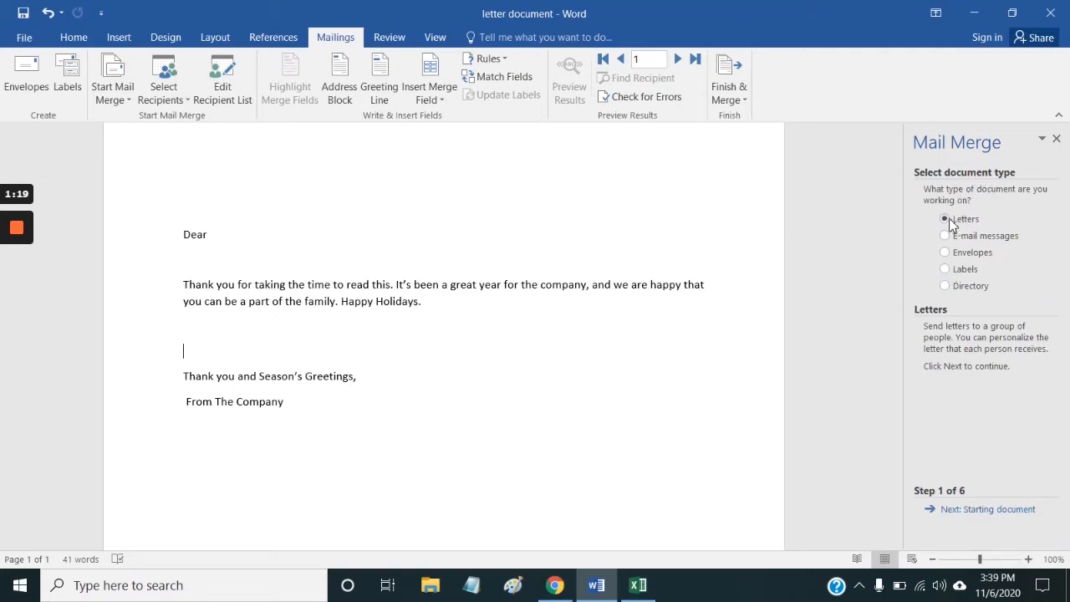
# Step: Keep Letters as the document type and the current document as the starting document, and advance to recipient selection
pyautogui.click(973, 512)
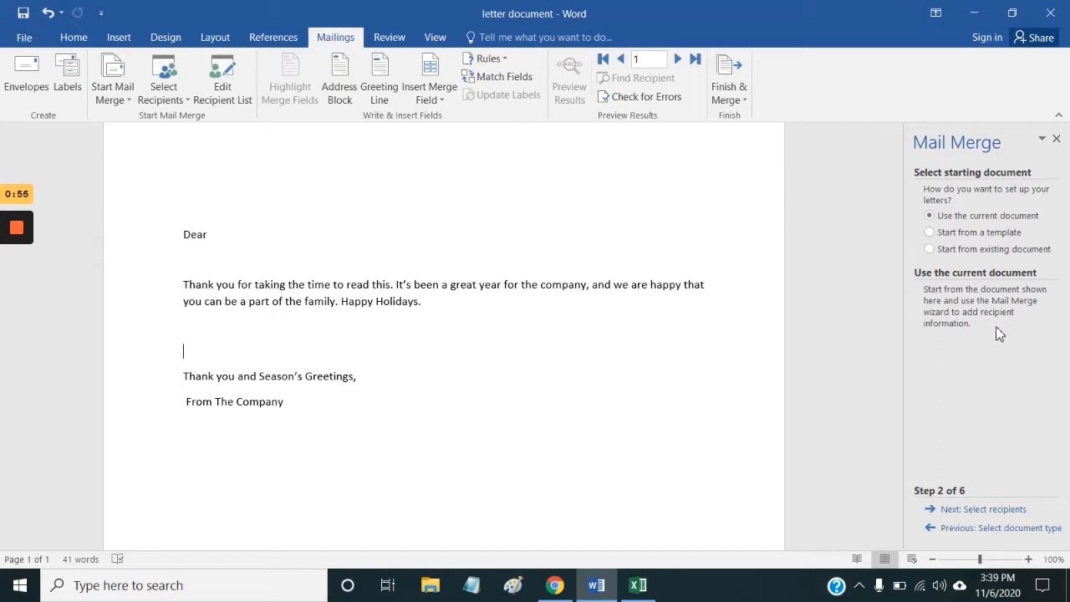
pyautogui.click(983, 510)
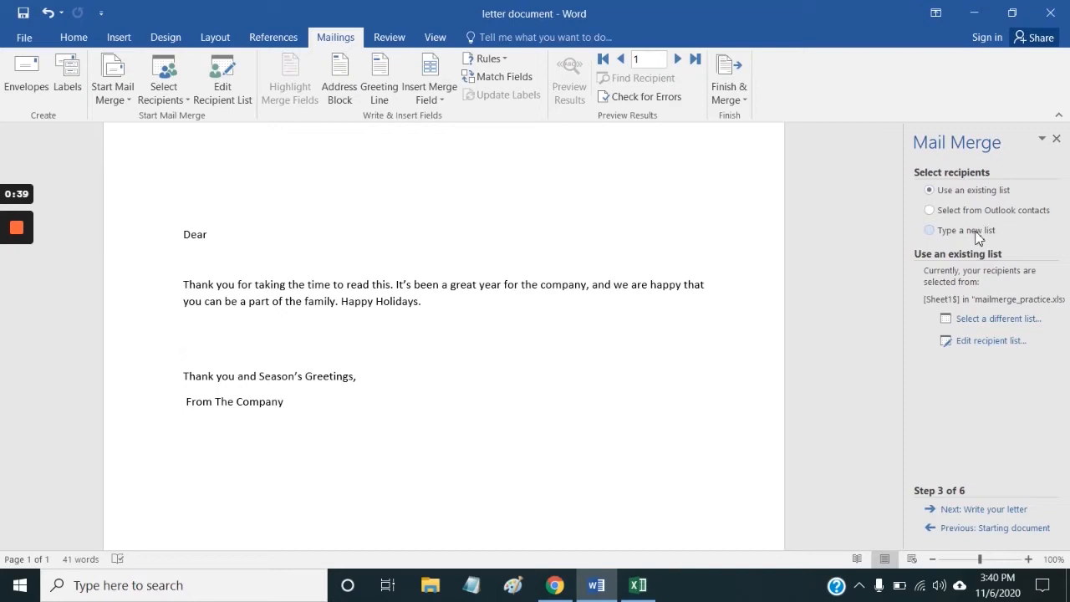
pyautogui.moveTo(17, 276)
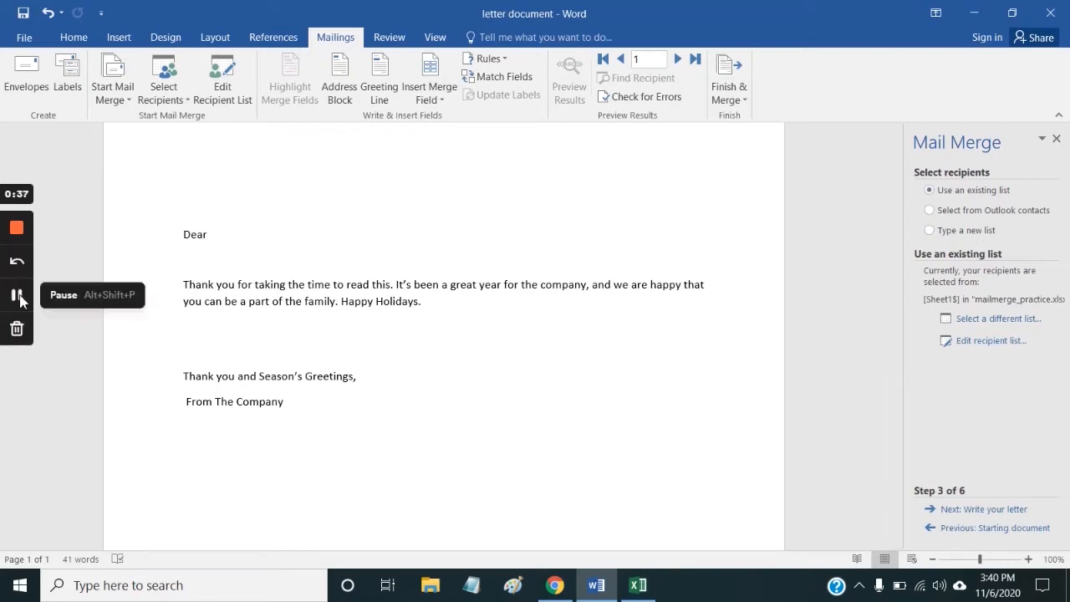
pyautogui.click(18, 297)
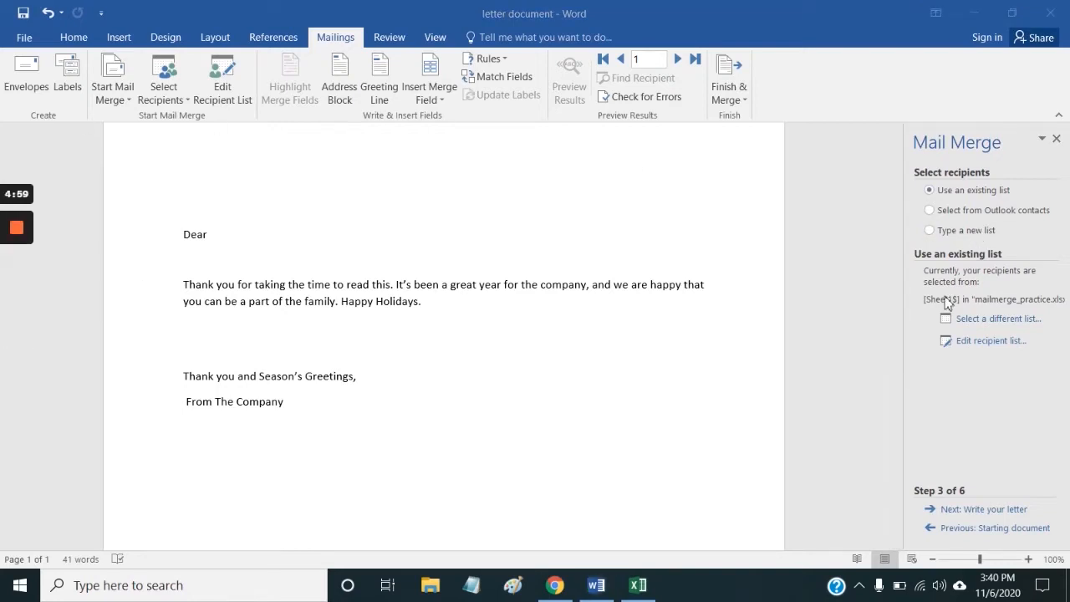
# Step: Set the recipients source to a newly typed list and open a blank address list for it
pyautogui.click(931, 233)
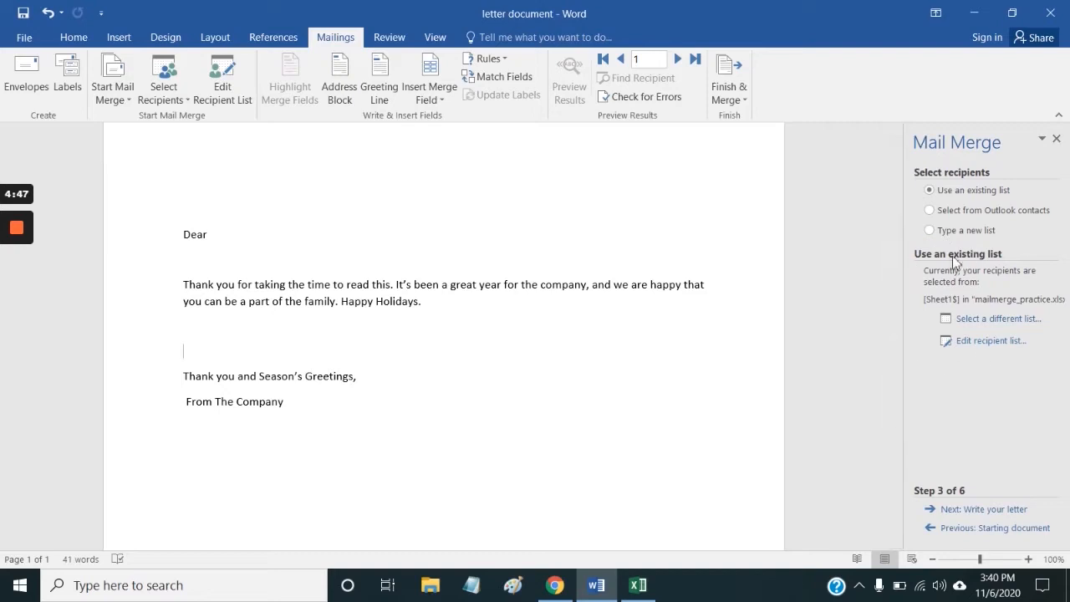
pyautogui.click(934, 232)
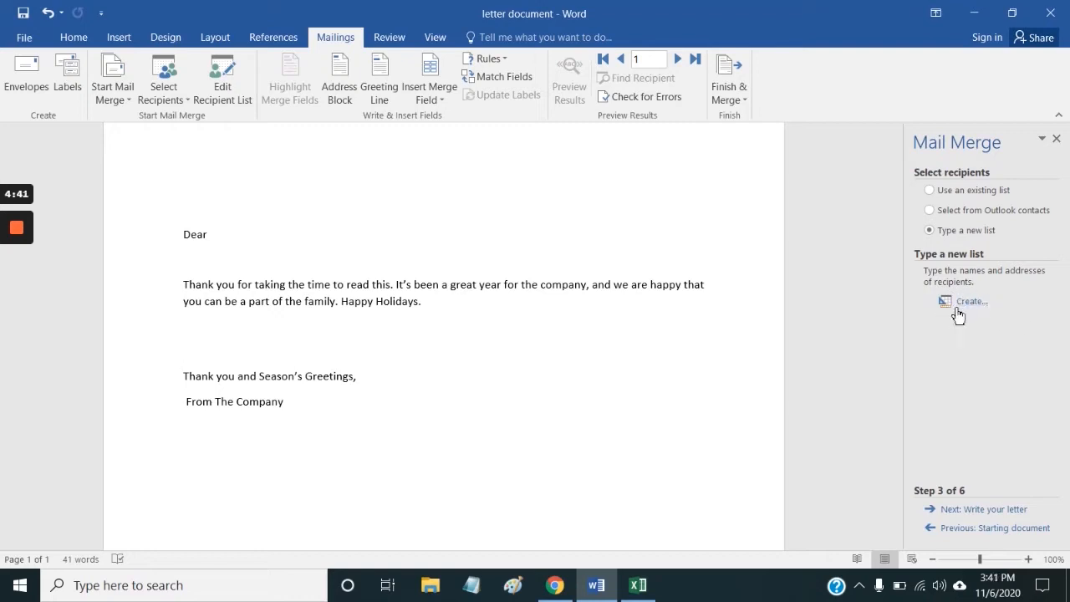
pyautogui.click(963, 303)
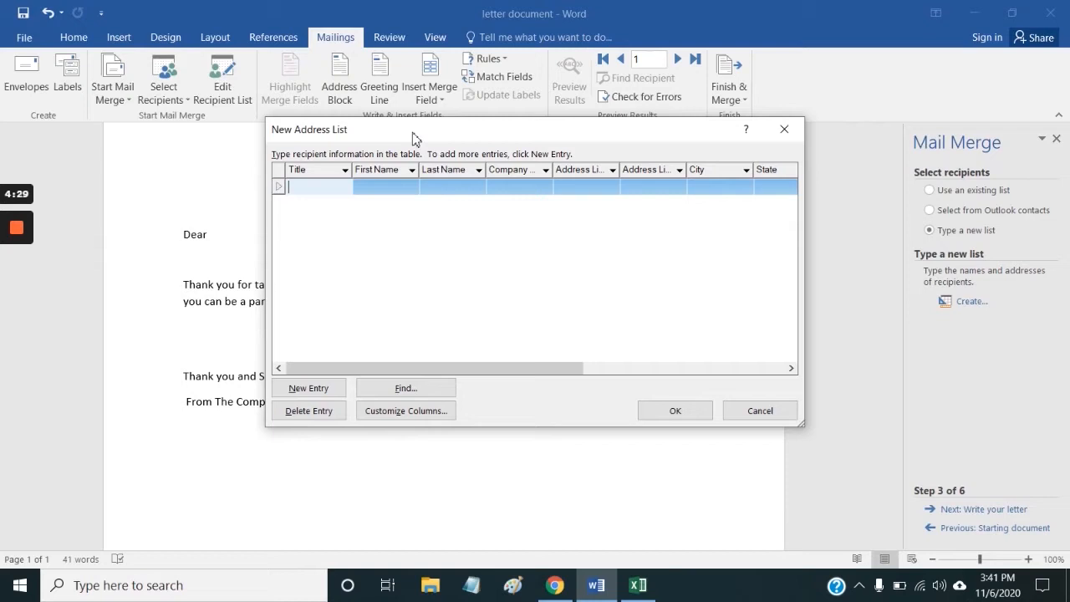
# Step: Enter the title Mr. and the recipient's first and last name in the first entry of the new address list
pyautogui.write('Mr.')
pyautogui.press('Tab')
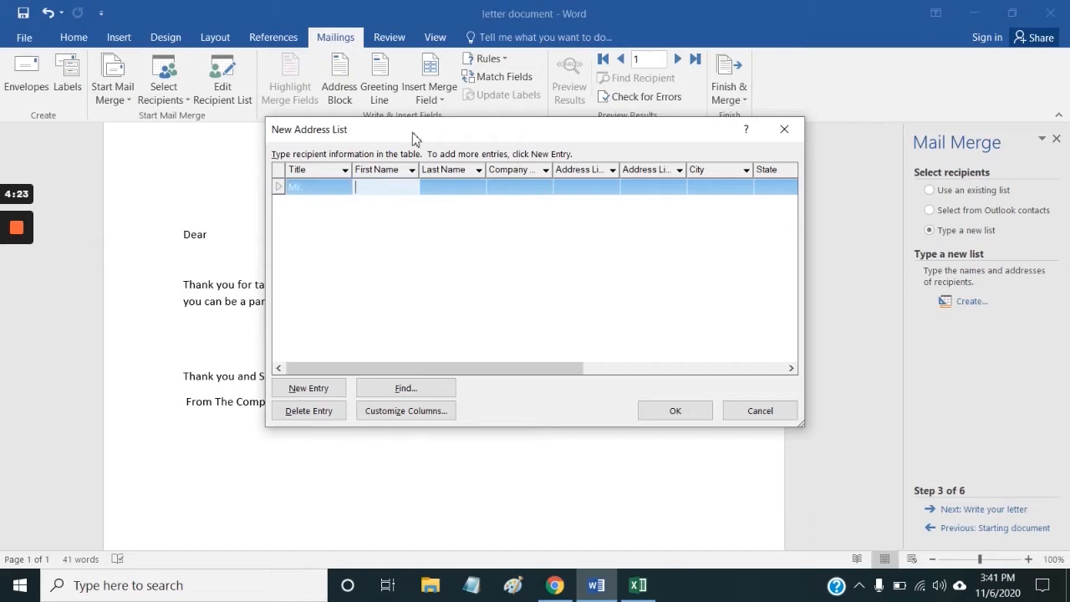
pyautogui.write('John')
pyautogui.press('Tab')
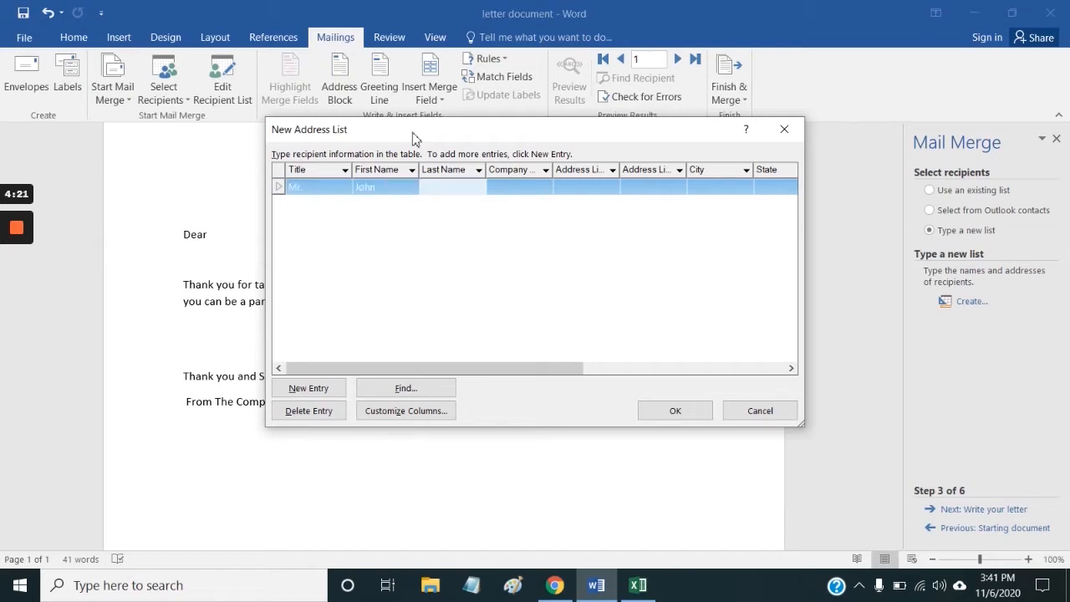
pyautogui.write('Smith')
pyautogui.press('Tab')
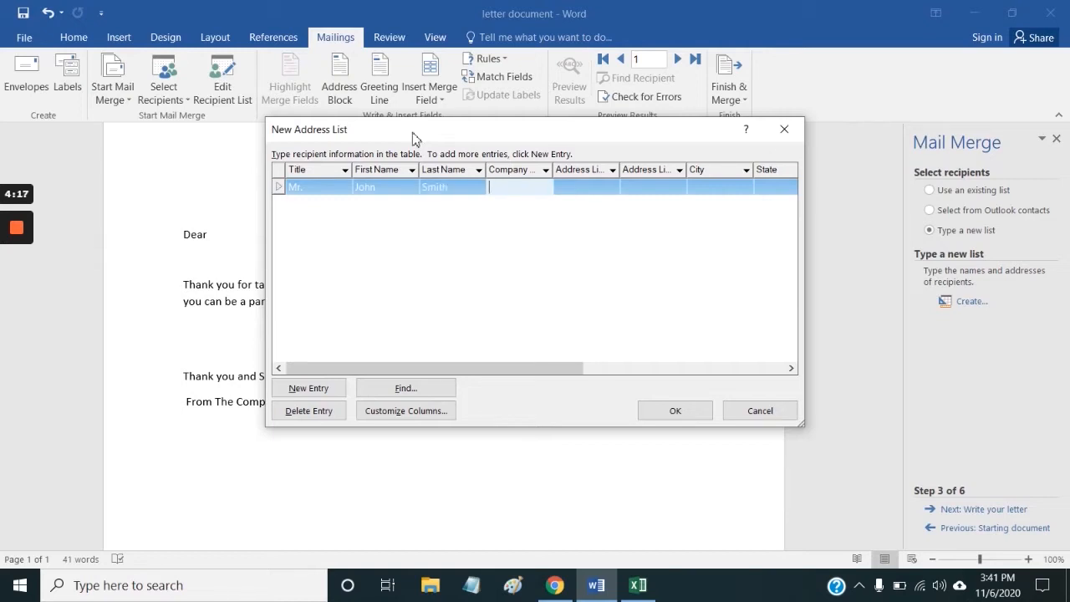
# Step: Fill in the company name, city and state fields of the same address list entry
pyautogui.write('Abc St')
pyautogui.press('Tab')
pyautogui.press('Tab')
pyautogui.press('Tab')
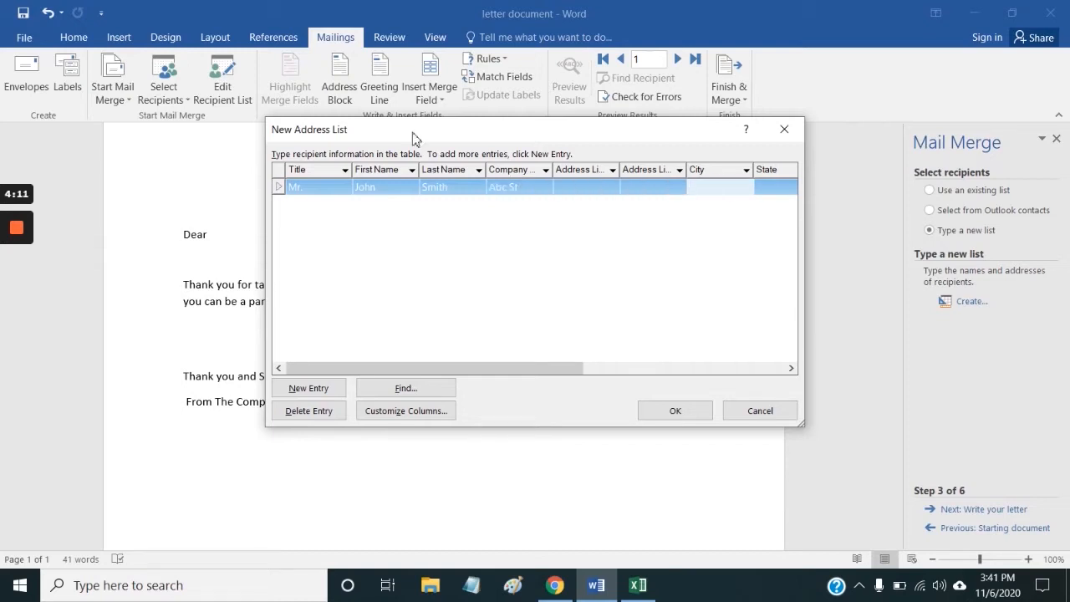
pyautogui.write('Su City')
pyautogui.press('Tab')
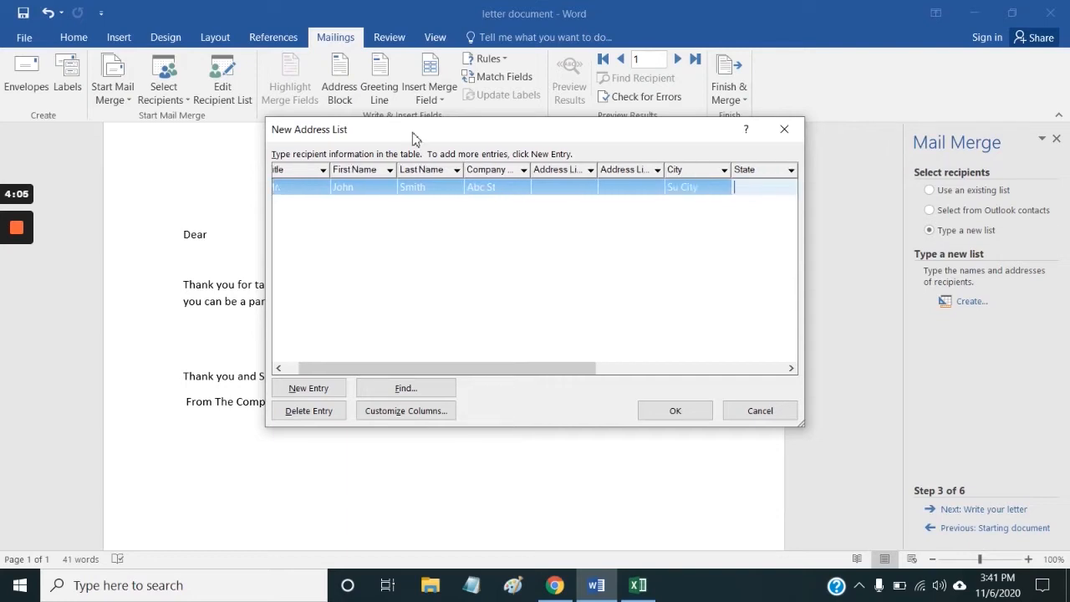
pyautogui.write('IL')
pyautogui.moveTo(558, 367); pyautogui.dragTo(416, 349)
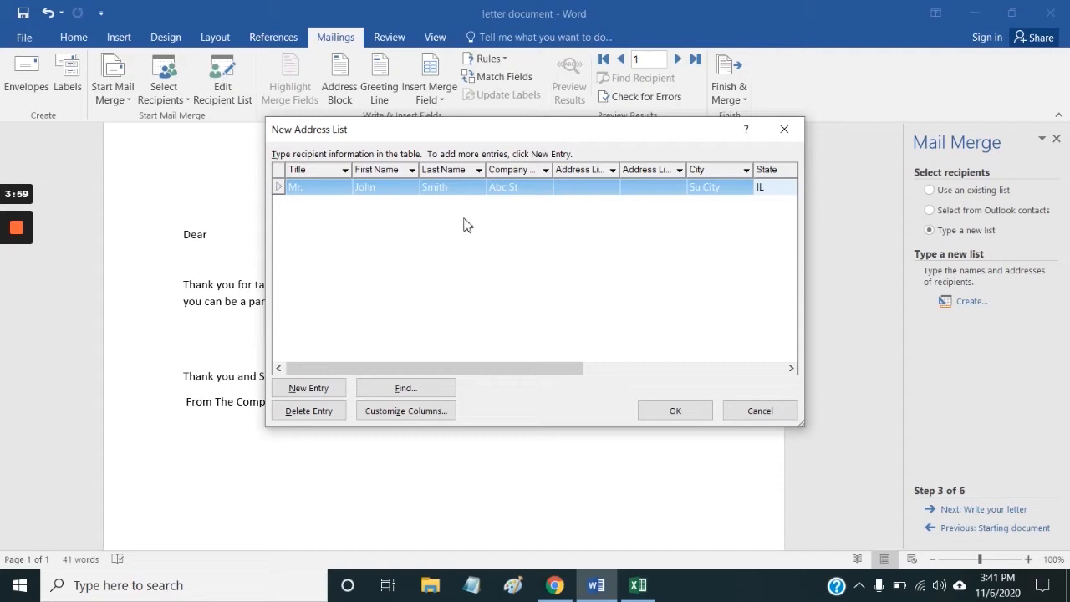
# Step: Add and delete a blank second entry, and close the new address list without keeping it
pyautogui.click(312, 396)
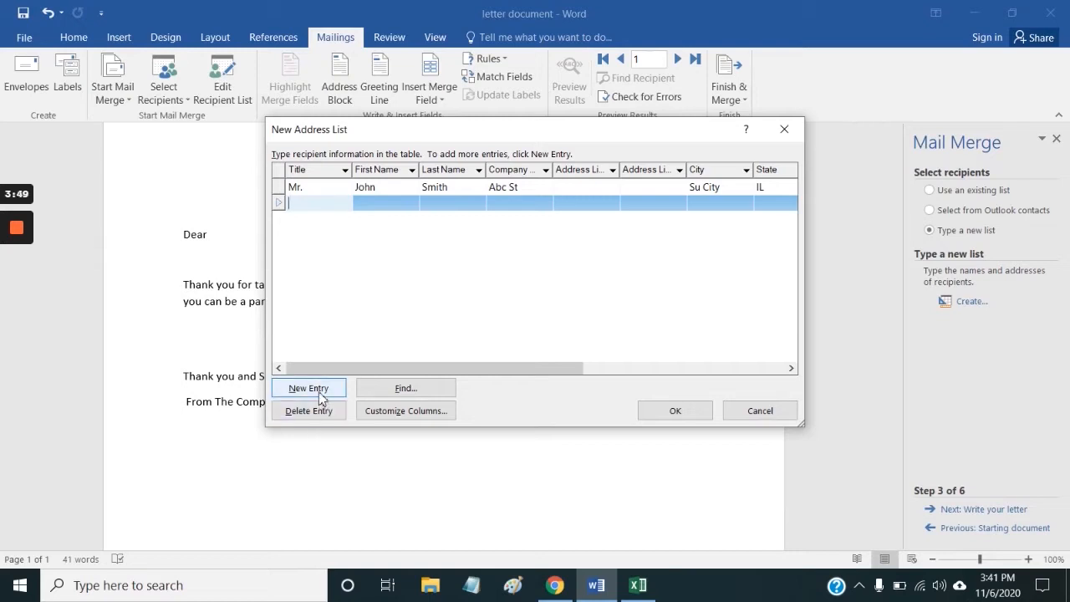
pyautogui.click(316, 413)
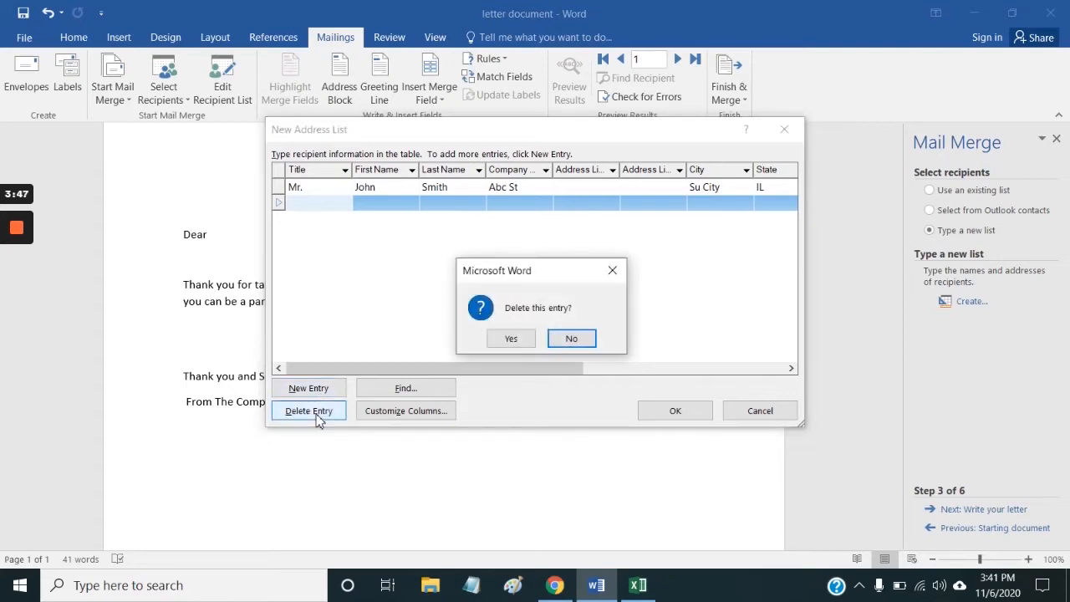
pyautogui.click(509, 341)
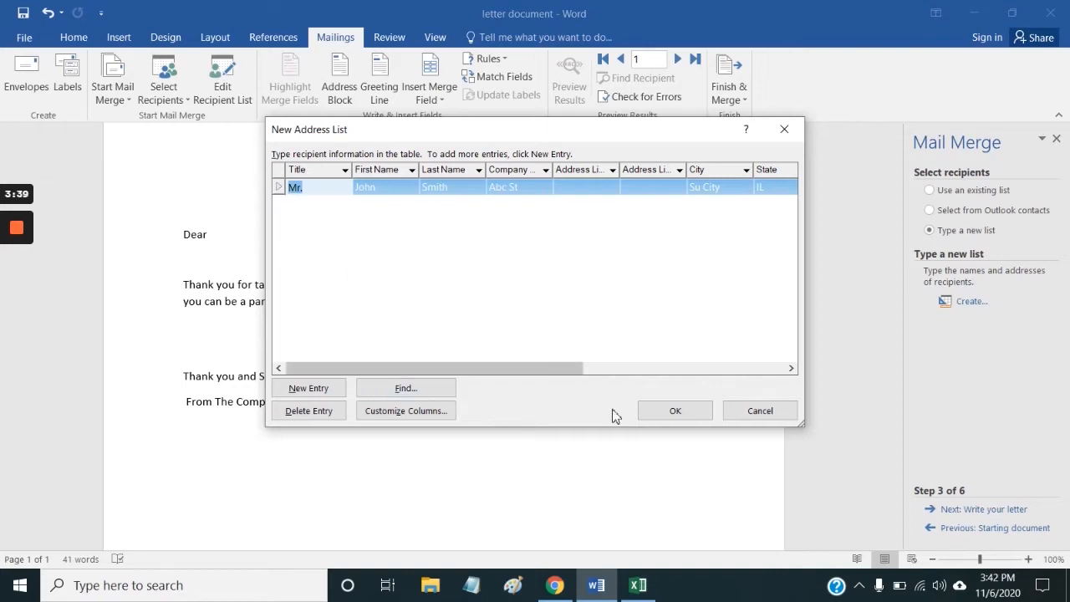
pyautogui.click(728, 412)
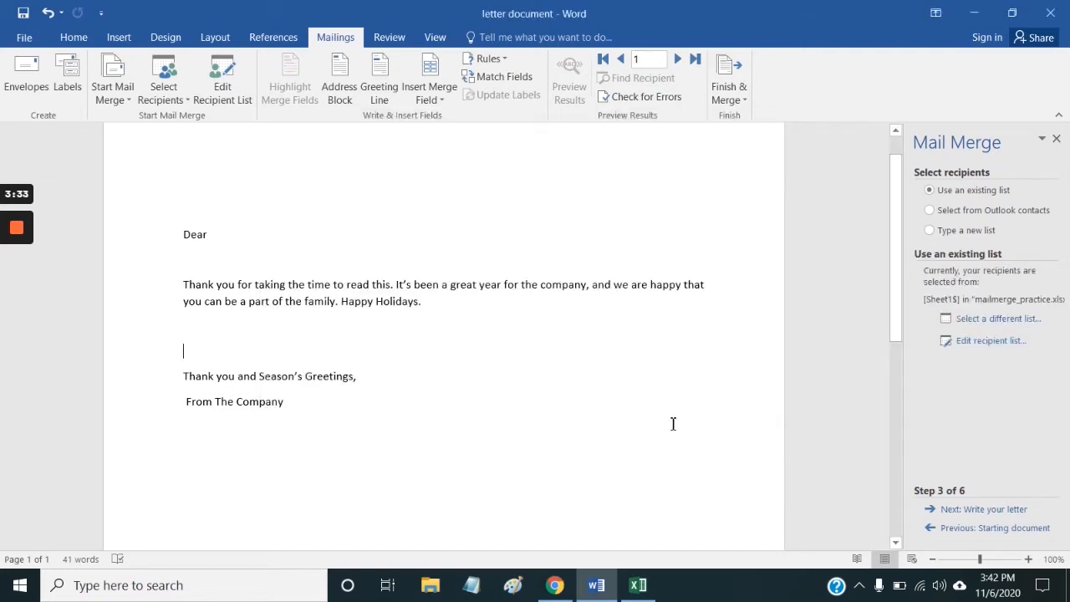
# Step: Use an existing recipient list and choose the mailmerge_practice workbook from the Desktop as its data source
pyautogui.click(972, 210)
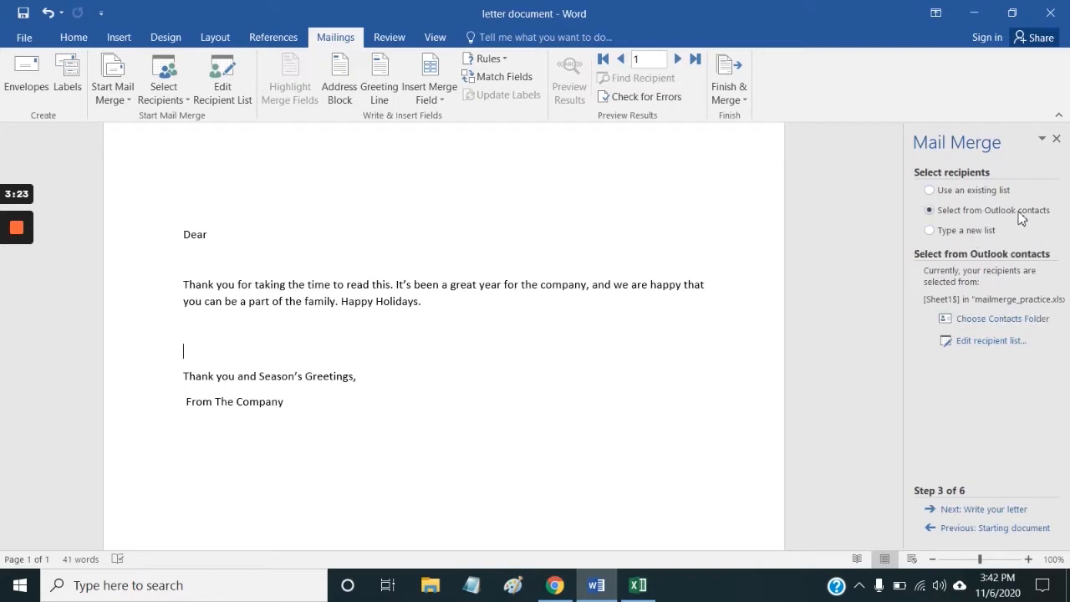
pyautogui.click(982, 190)
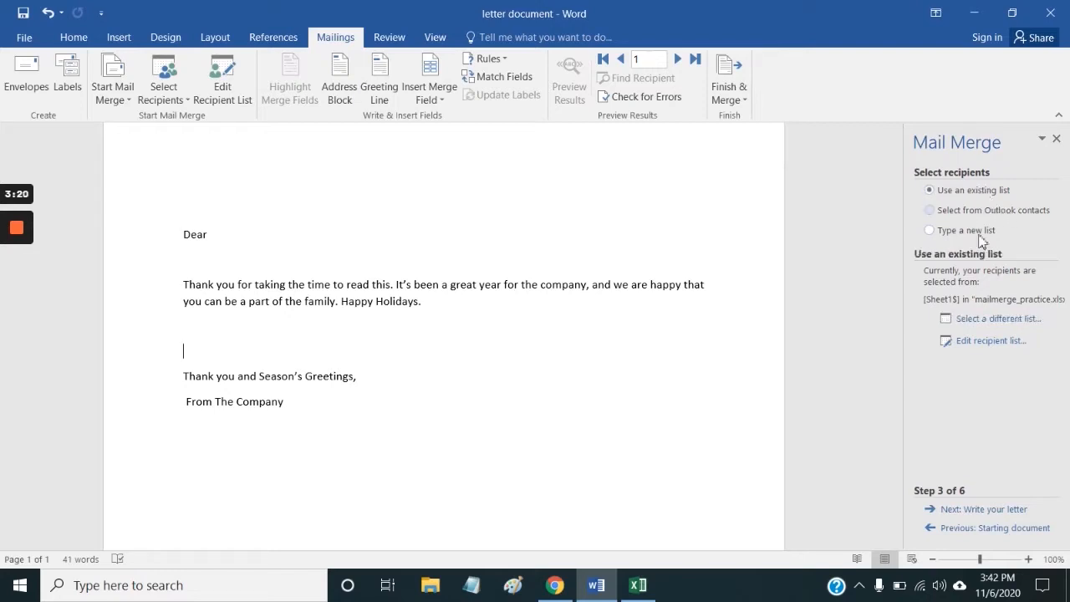
pyautogui.click(996, 322)
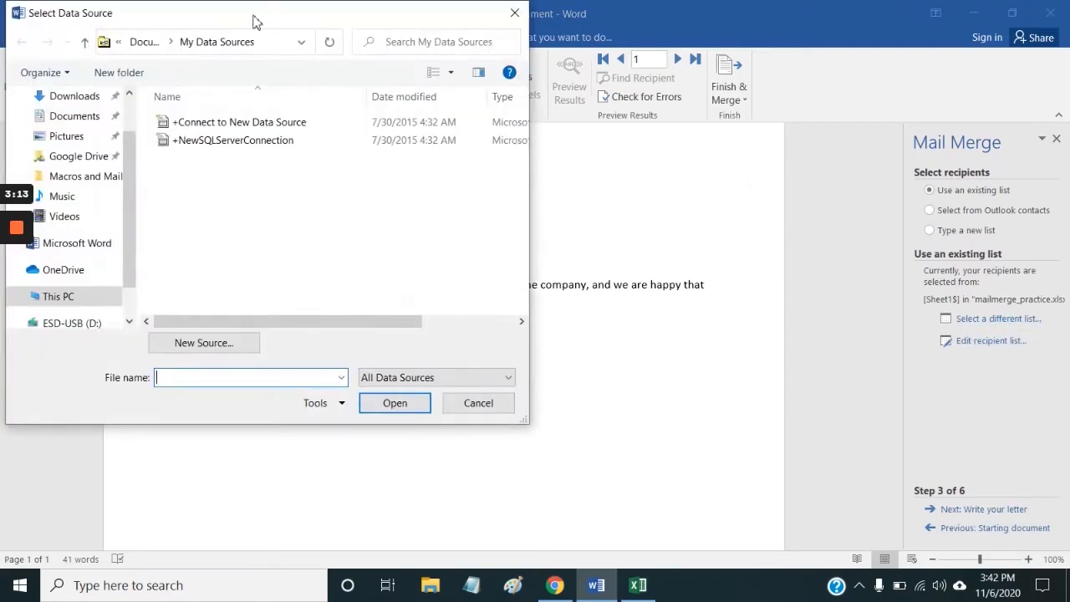
pyautogui.moveTo(256, 19); pyautogui.dragTo(541, 90)
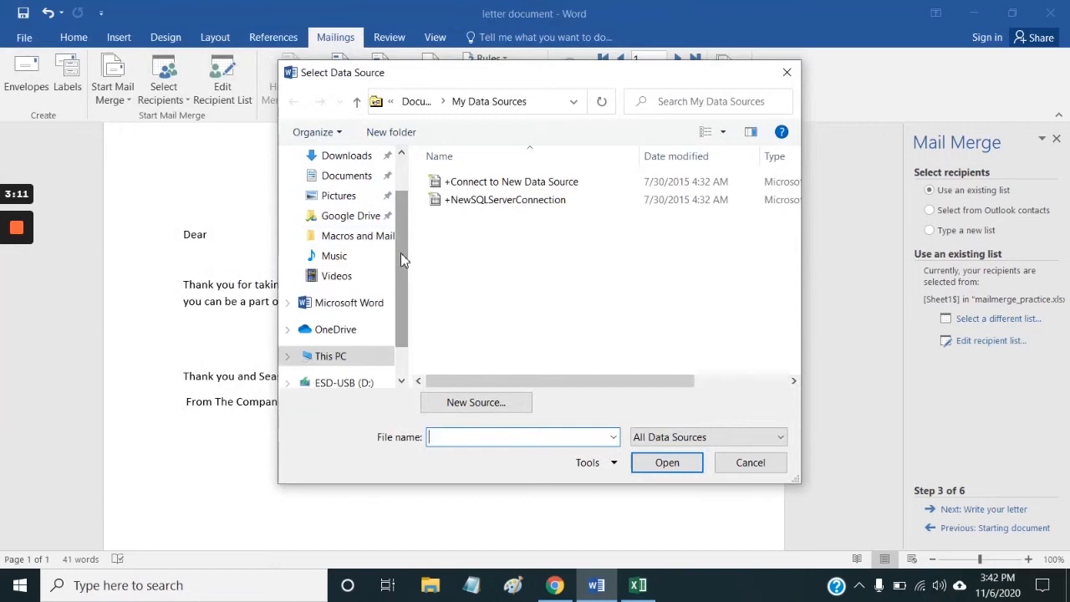
pyautogui.moveTo(401, 252); pyautogui.dragTo(398, 188)
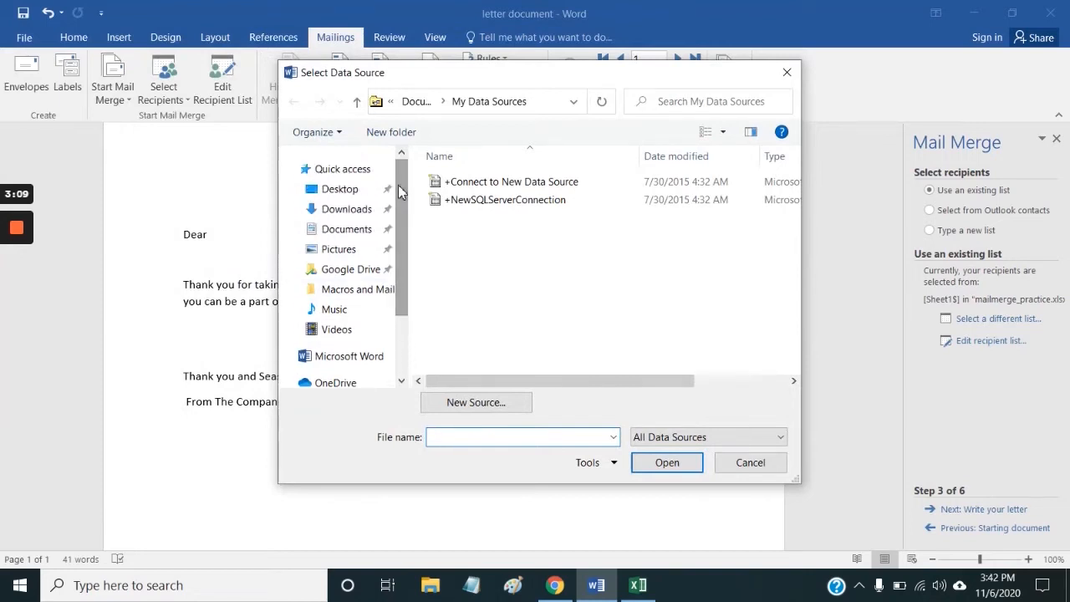
pyautogui.click(339, 191)
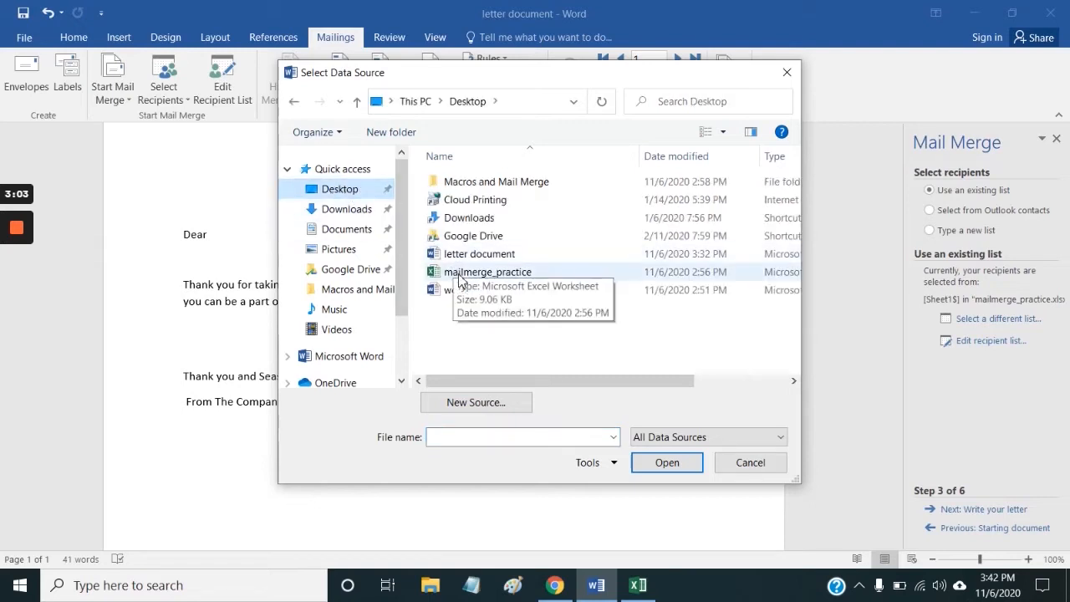
pyautogui.doubleClick(487, 273)
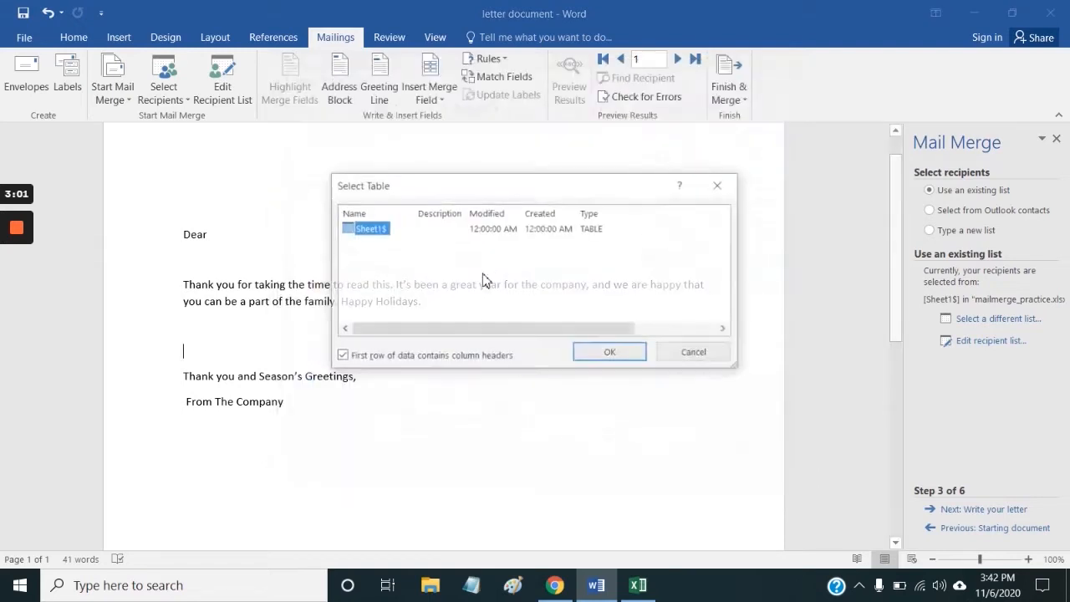
# Step: Check the source worksheet in Excel, and back in Word use its Sheet1$ table with column headers in the first row
pyautogui.click(638, 585)
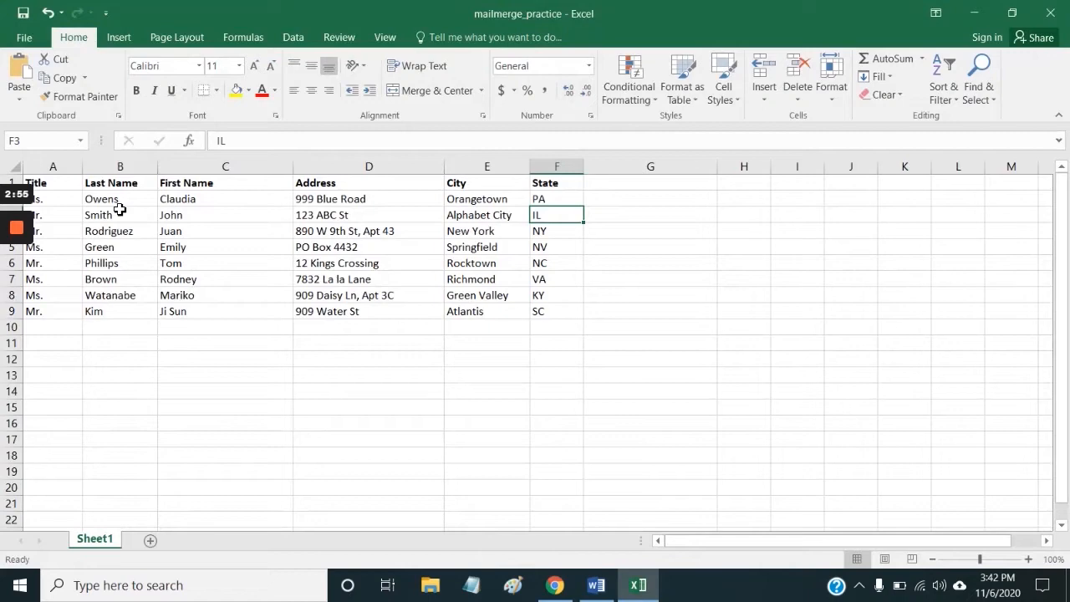
pyautogui.click(991, 10)
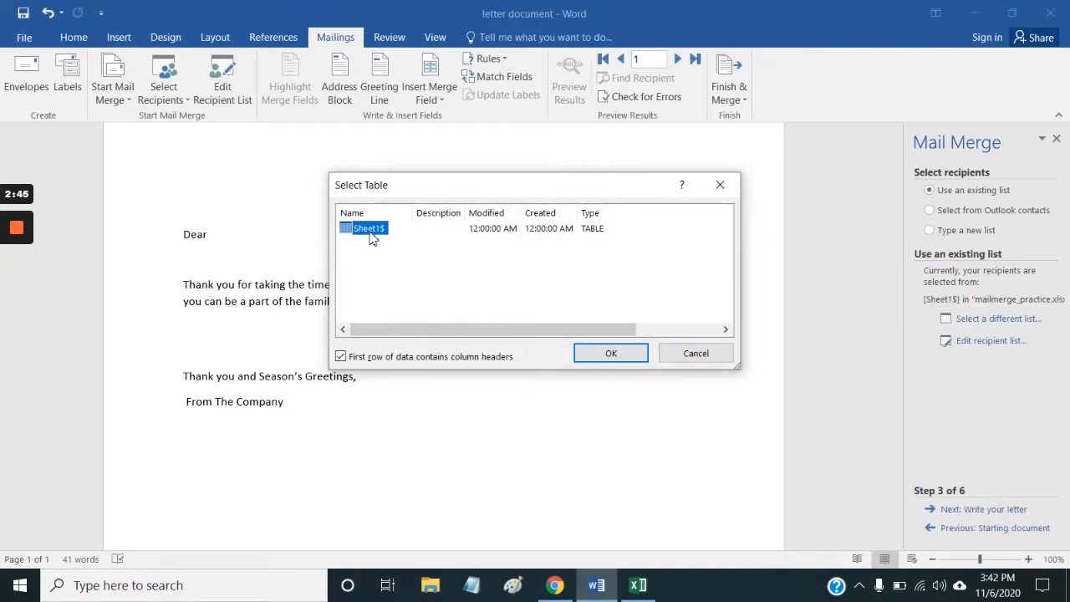
pyautogui.click(611, 355)
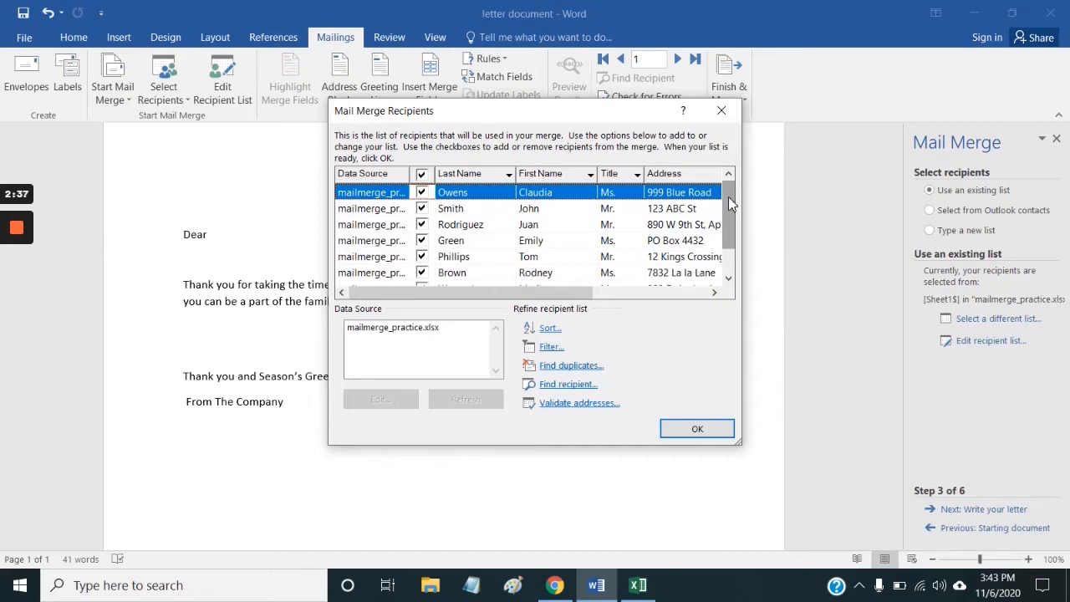
# Step: Accept all recipients in the Mail Merge Recipients list and advance to the letter-writing stage
pyautogui.moveTo(728, 196)
pyautogui.mouseDown()
pyautogui.moveTo(733, 234)
pyautogui.moveTo(732, 194)
pyautogui.mouseUp()
pyautogui.moveTo(535, 298); pyautogui.dragTo(455, 298)
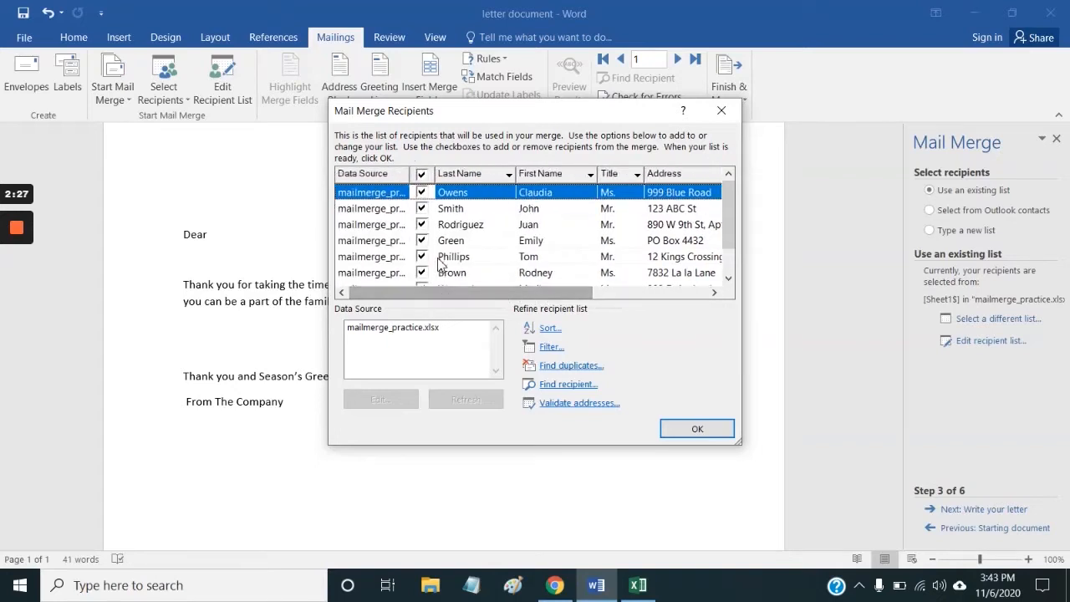
pyautogui.click(706, 429)
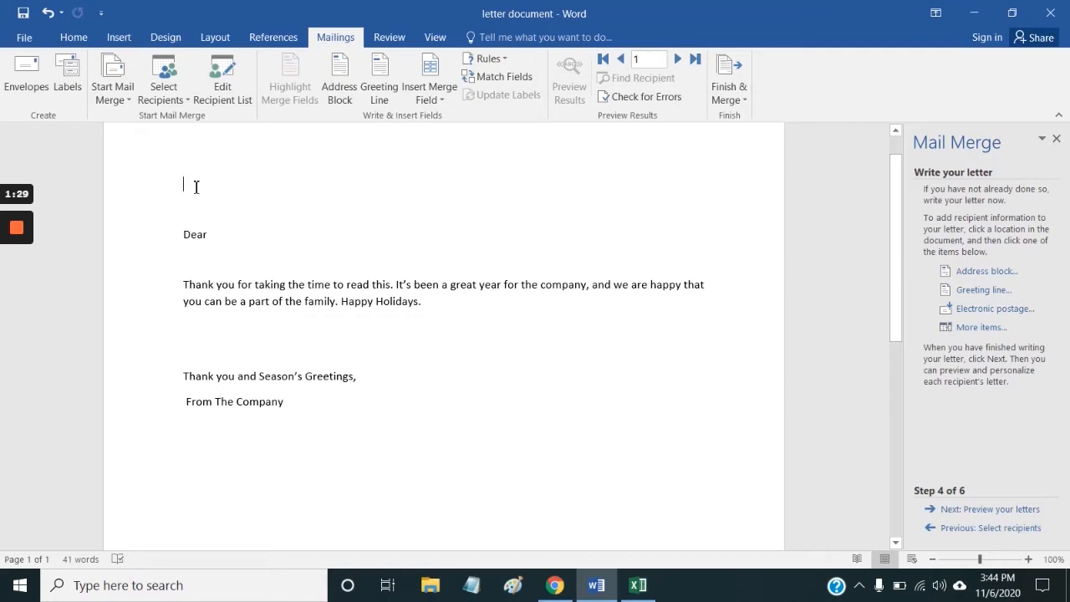
# Step: Insert an address block on the blank line above the salutation, using the "Mr. Joshua Randall Jr." name format
pyautogui.click(985, 272)
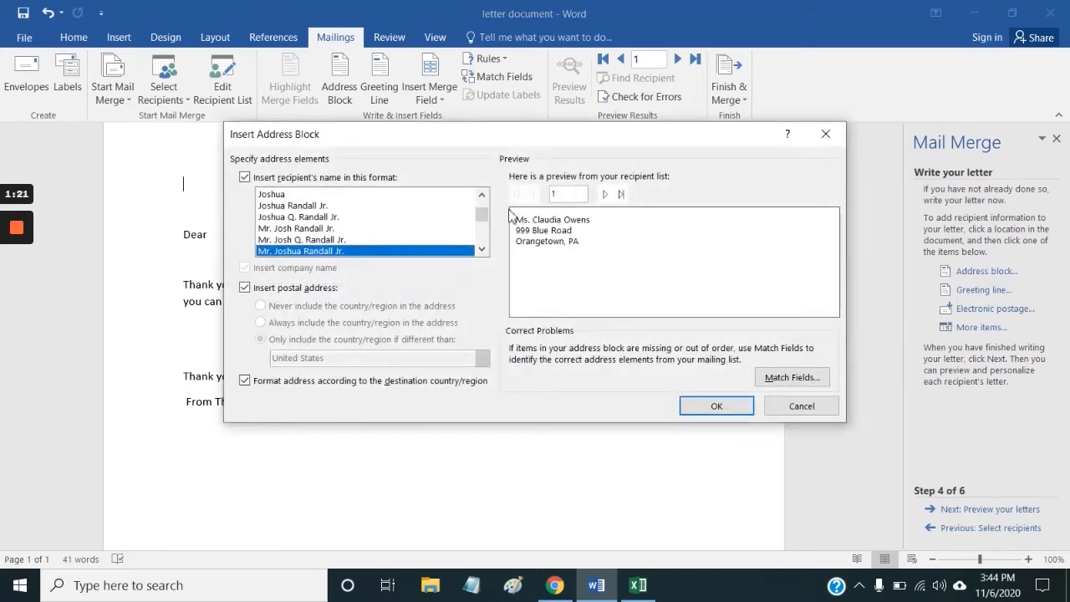
pyautogui.click(318, 218)
pyautogui.click(308, 252)
pyautogui.click(296, 206)
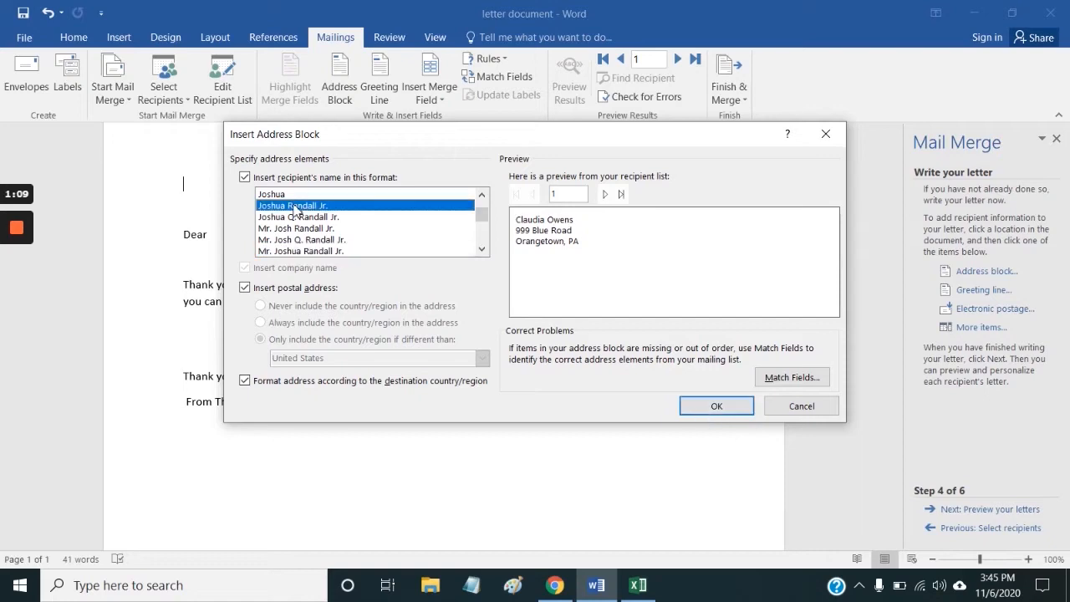
pyautogui.click(296, 228)
pyautogui.click(294, 239)
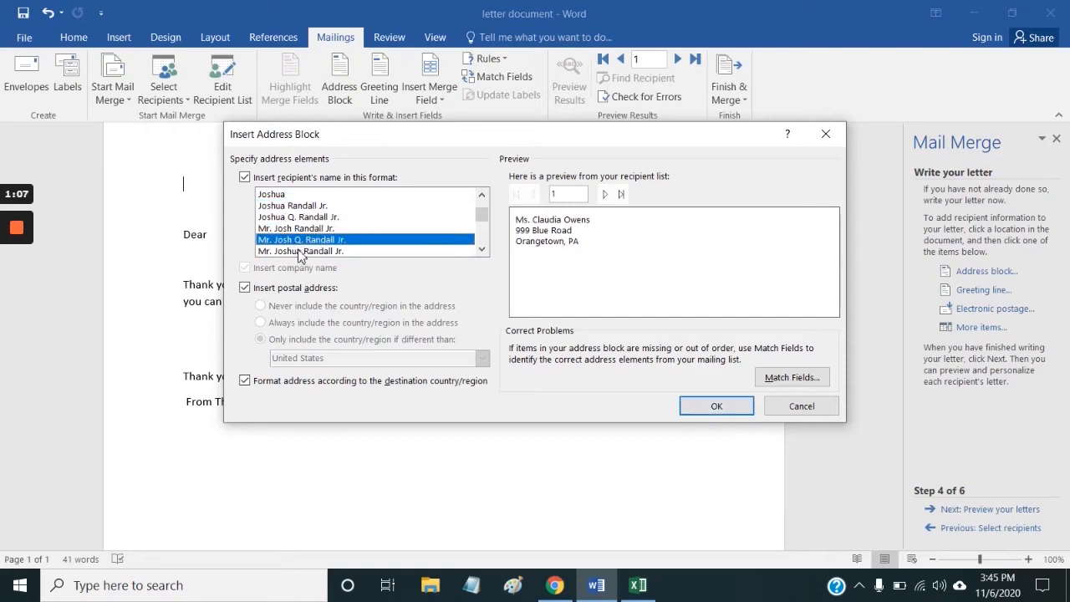
pyautogui.click(298, 251)
pyautogui.click(716, 406)
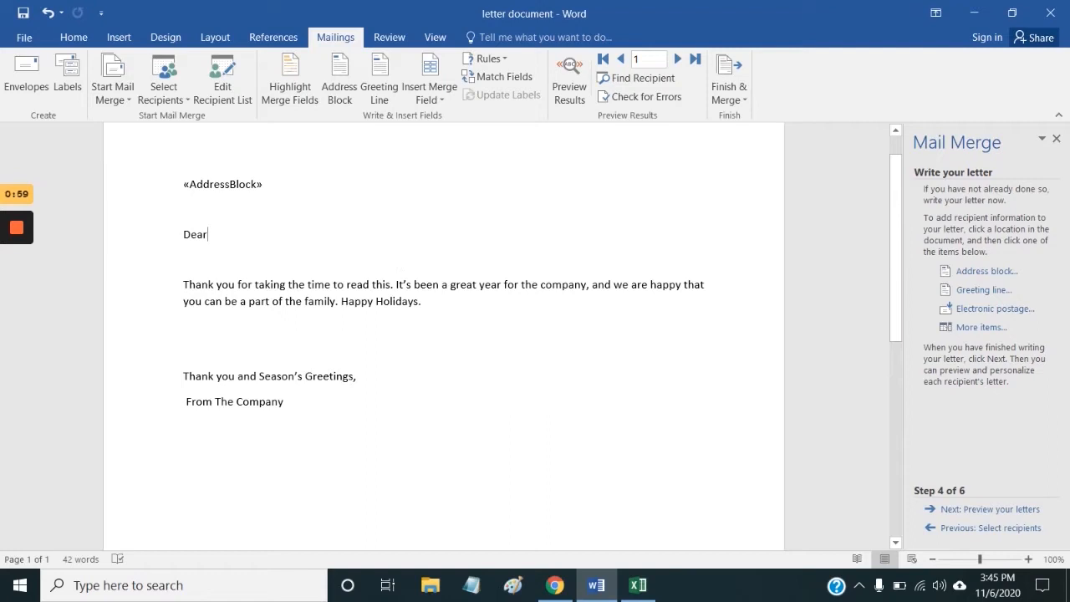
# Step: Replace the typed "Dear" with a greeting line using Dear, the "Mr. Josh Randall Jr." name format and a comma
pyautogui.press('BackSpace')
pyautogui.press('BackSpace')
pyautogui.press('BackSpace')
pyautogui.press('BackSpace')
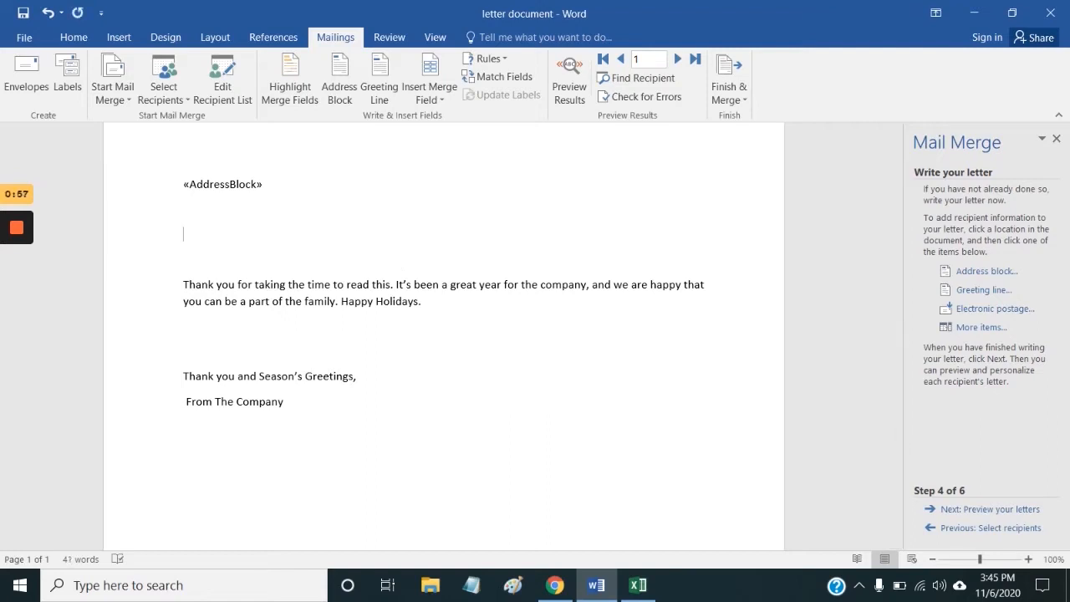
pyautogui.click(983, 290)
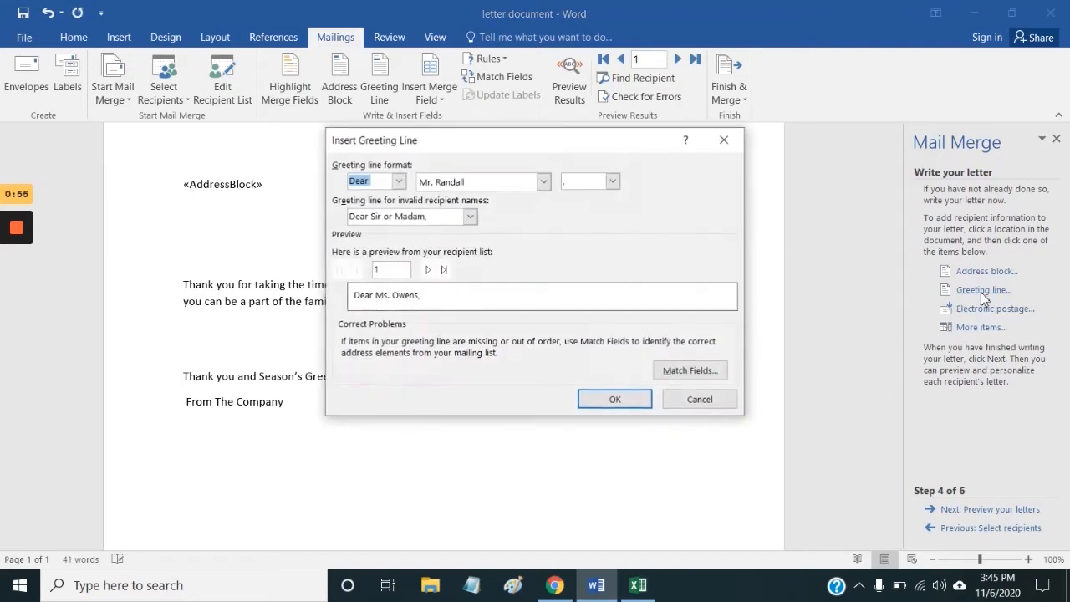
pyautogui.click(375, 181)
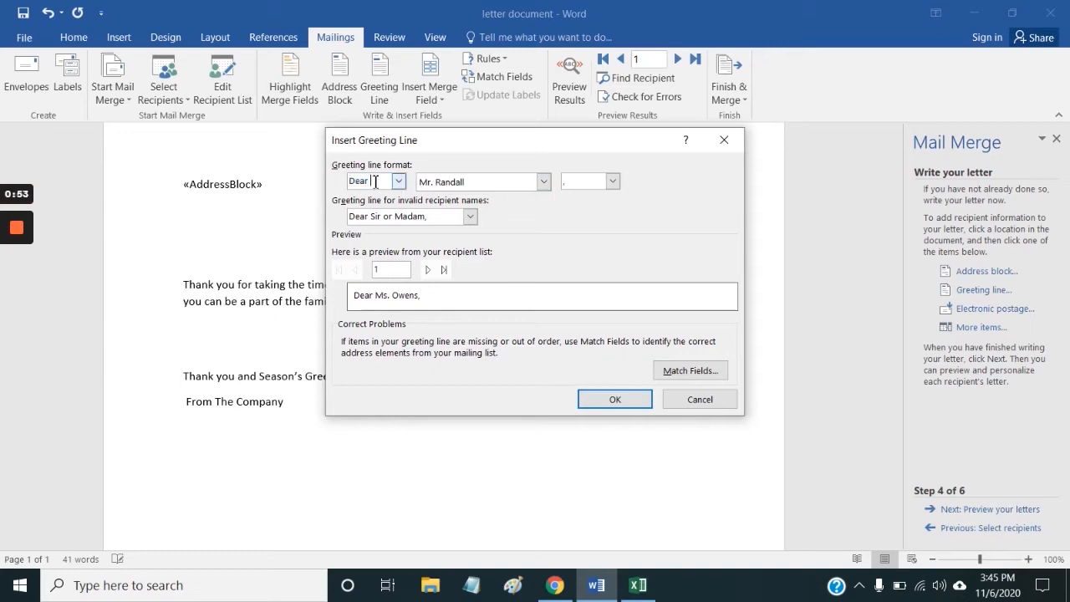
pyautogui.click(543, 181)
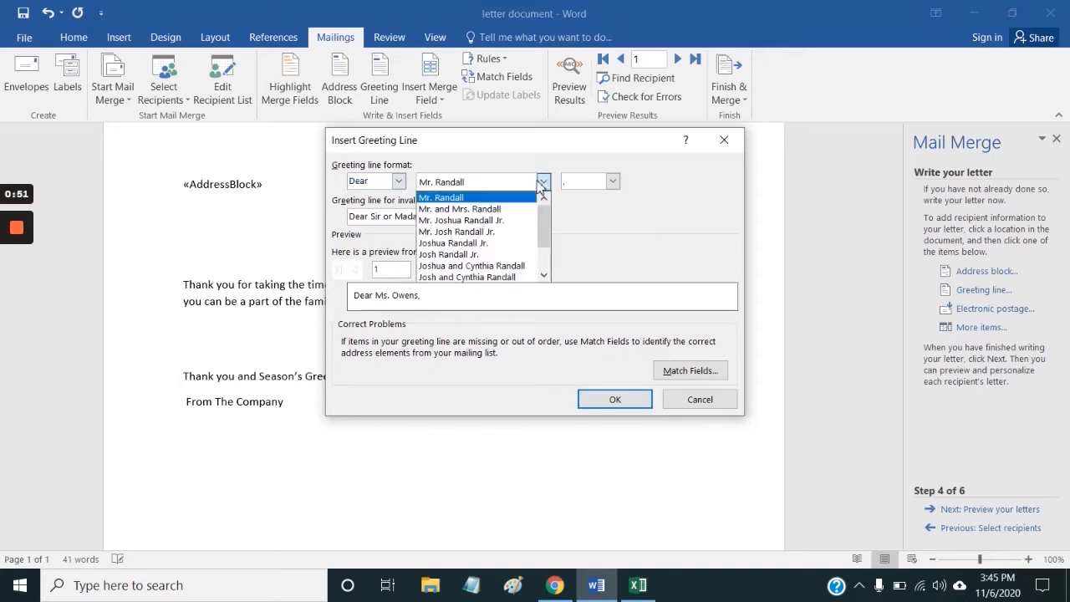
pyautogui.click(495, 232)
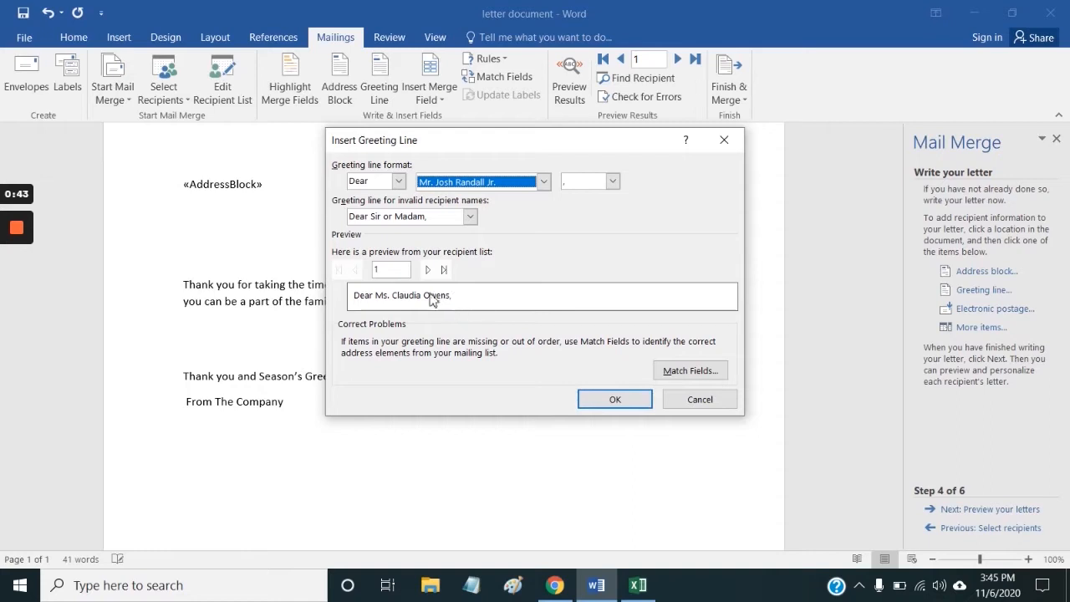
pyautogui.click(612, 398)
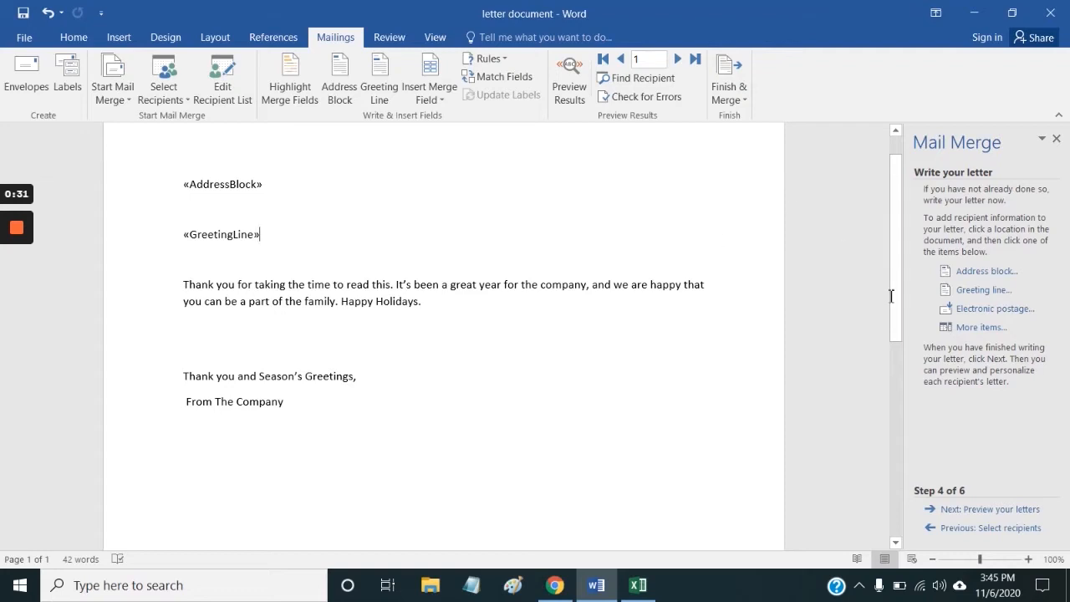
# Step: Advance to the letter preview and look through the merged letters up to the third recipient
pyautogui.click(983, 511)
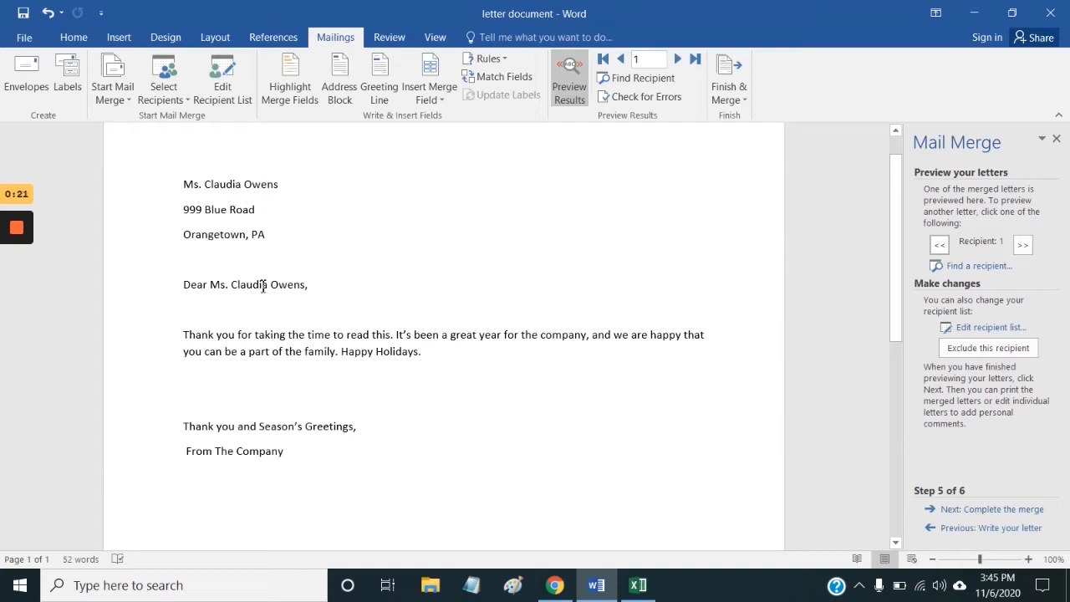
pyautogui.click(1023, 245)
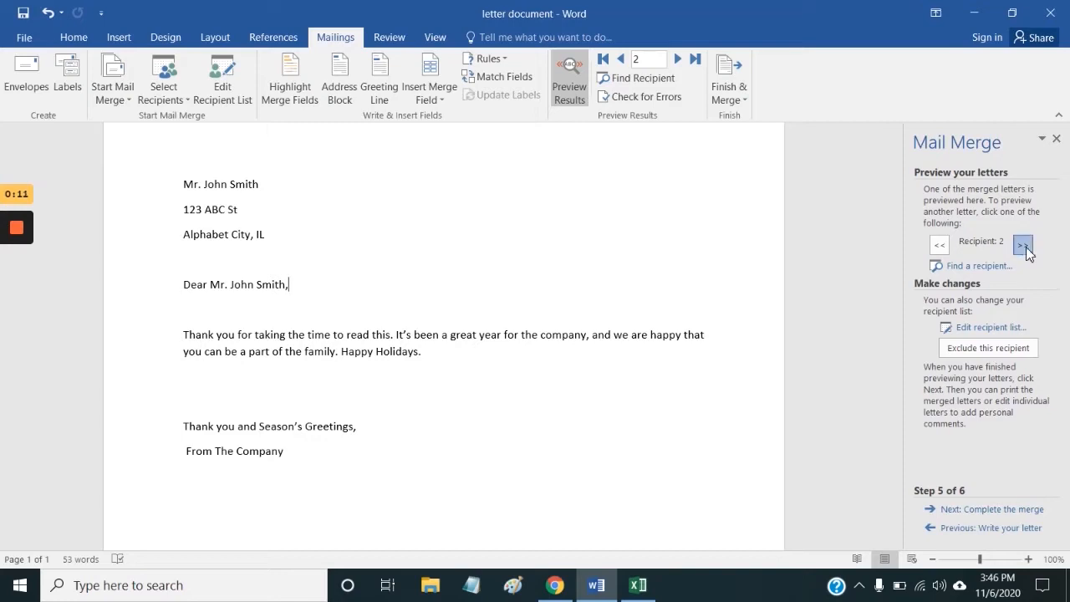
pyautogui.click(1023, 245)
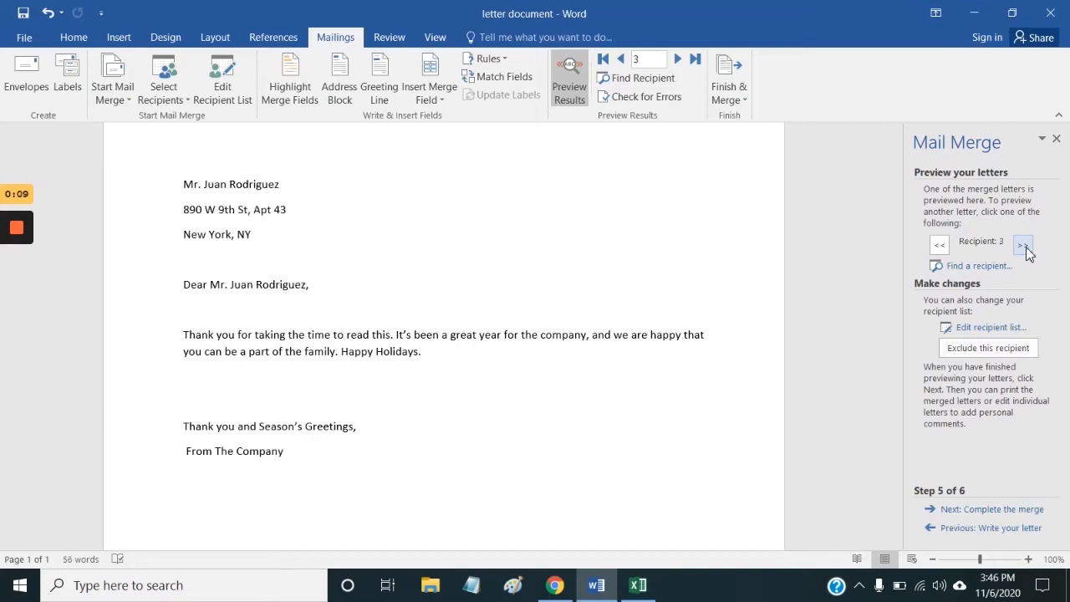
# Step: Look through the merged letter previews, returning to the first recipient and going forward to the fifth
pyautogui.click(1024, 244)
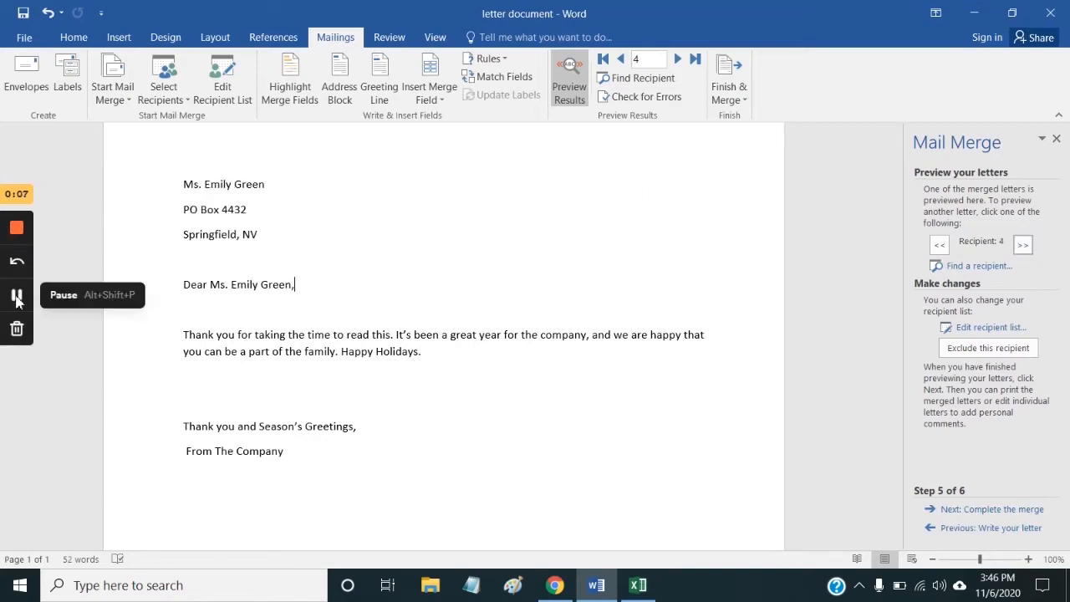
pyautogui.click(17, 297)
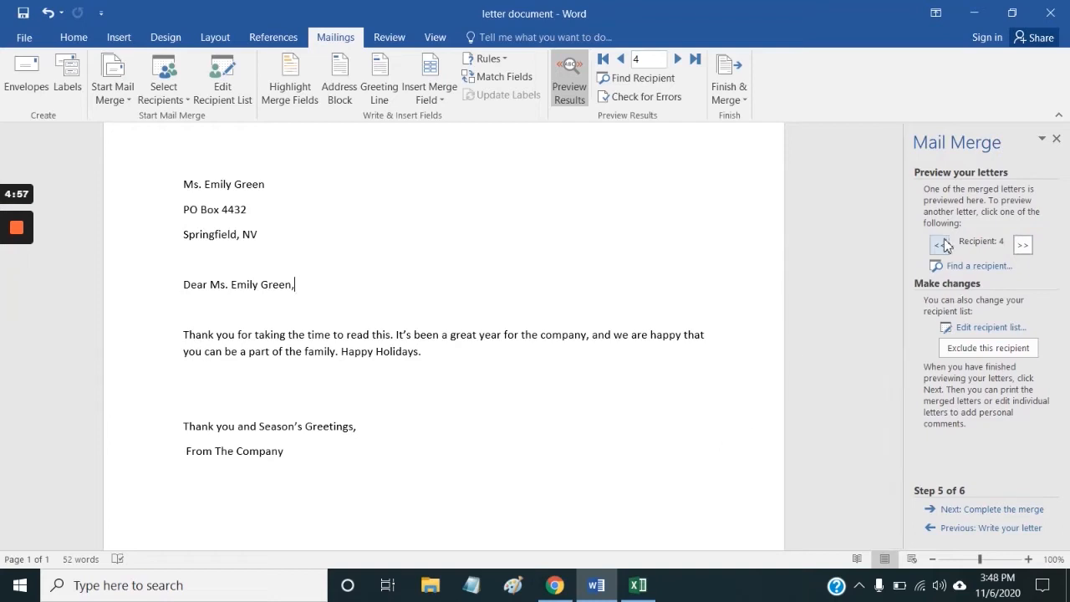
pyautogui.click(942, 244)
pyautogui.click(942, 244)
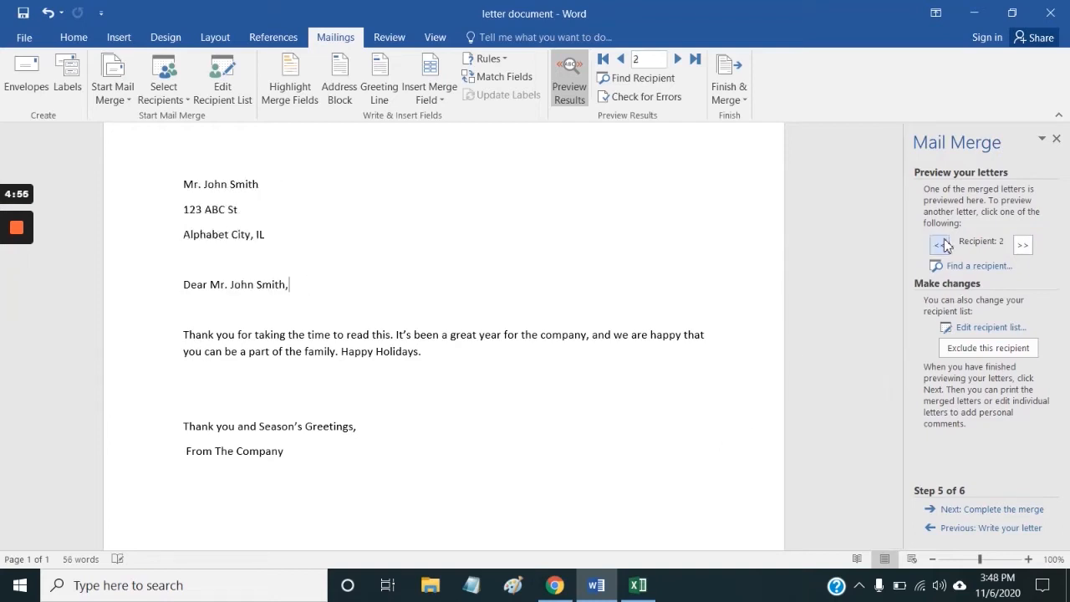
pyautogui.click(942, 244)
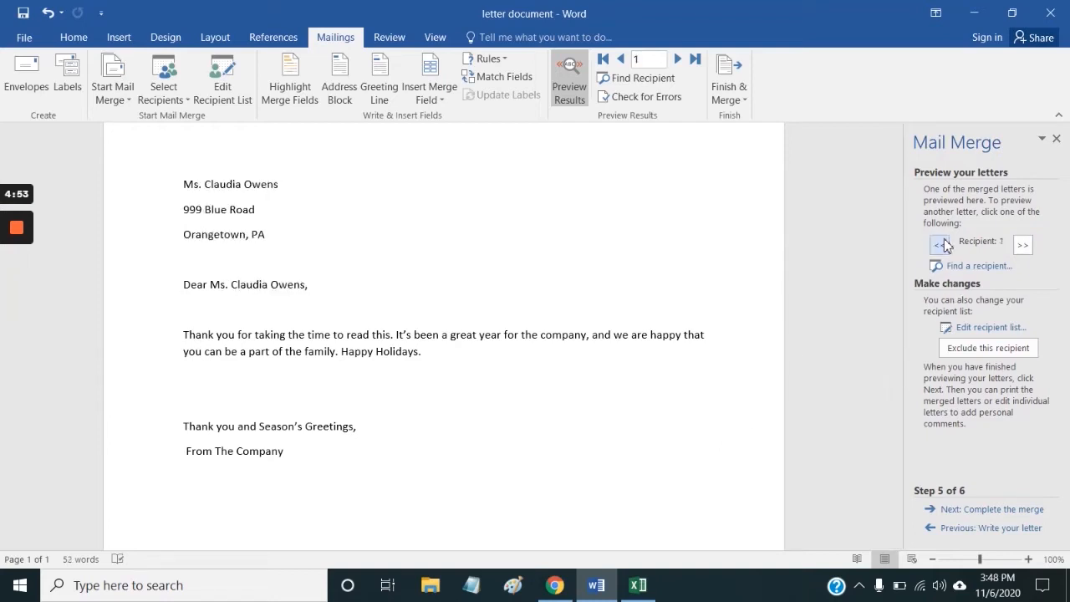
pyautogui.click(1032, 251)
pyautogui.click(1033, 254)
pyautogui.click(1033, 255)
pyautogui.click(1033, 254)
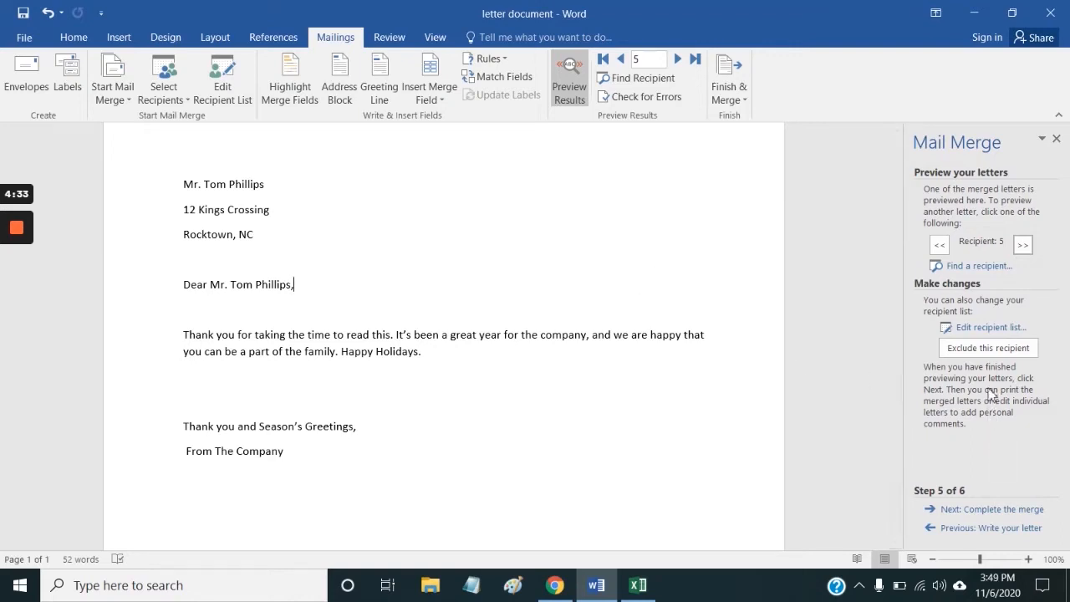
# Step: Advance to the merge completion stage and choose to print the letters for all records
pyautogui.click(981, 510)
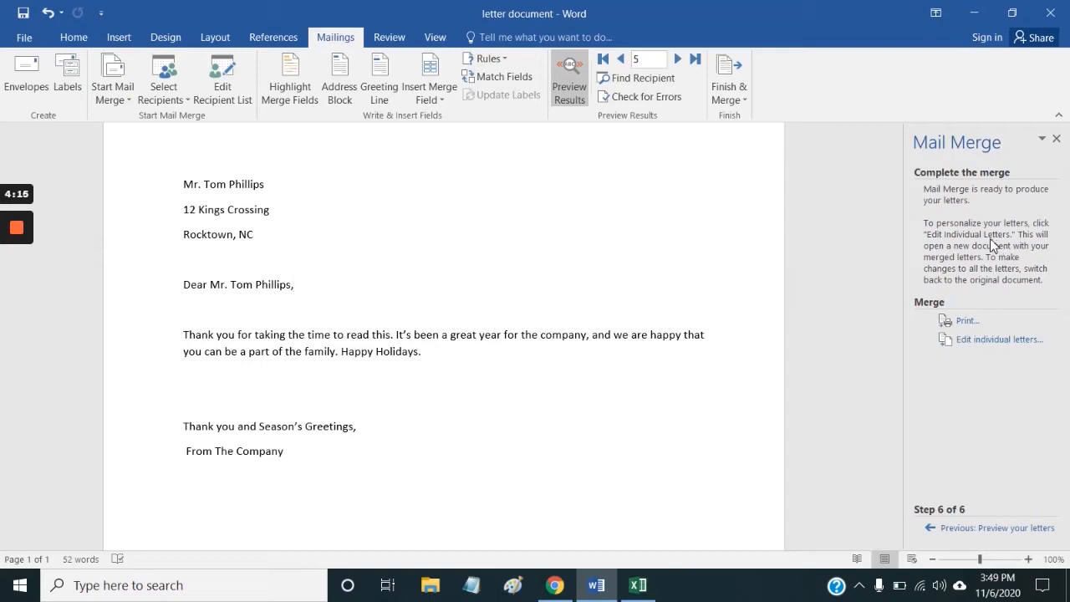
pyautogui.click(971, 323)
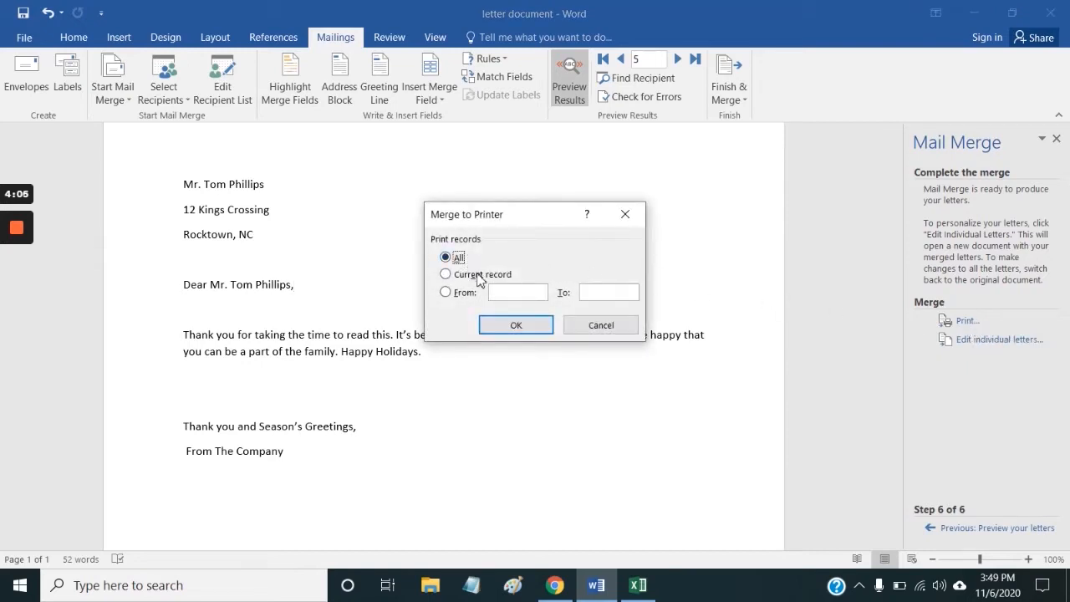
pyautogui.click(477, 276)
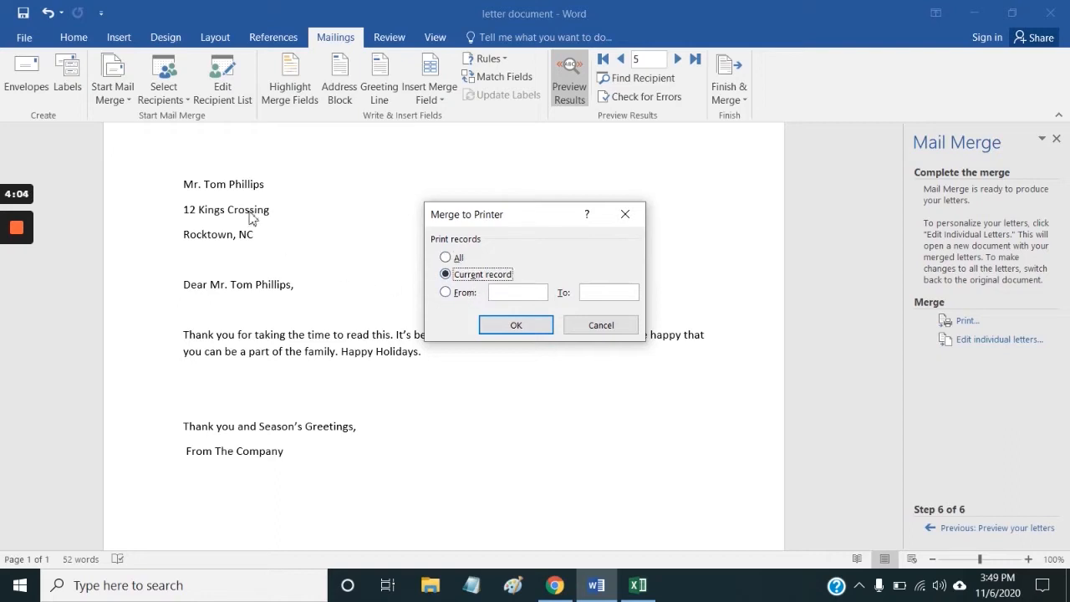
pyautogui.click(464, 299)
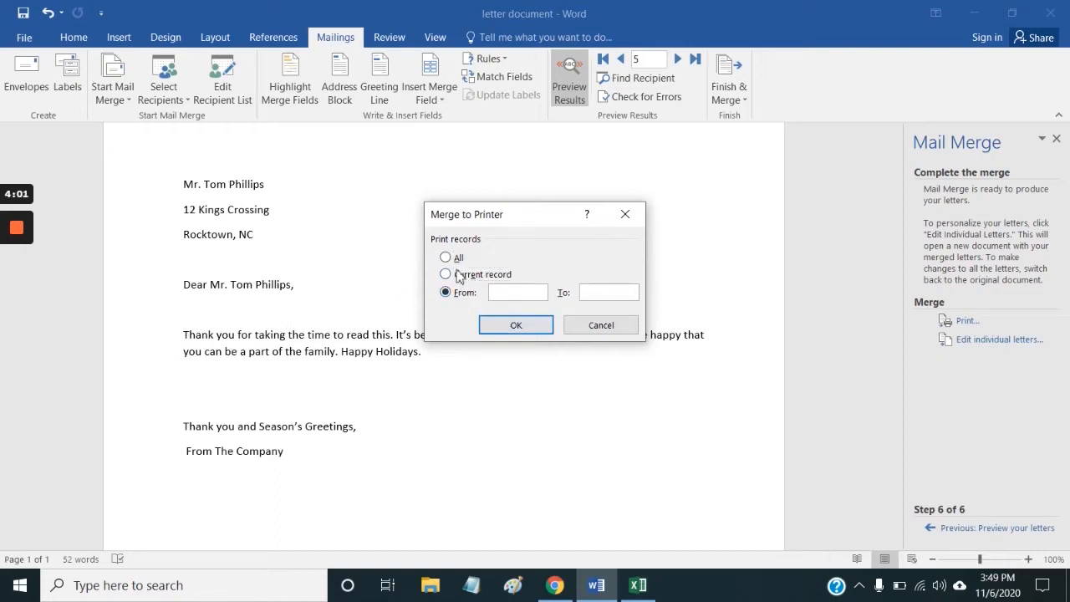
pyautogui.click(450, 258)
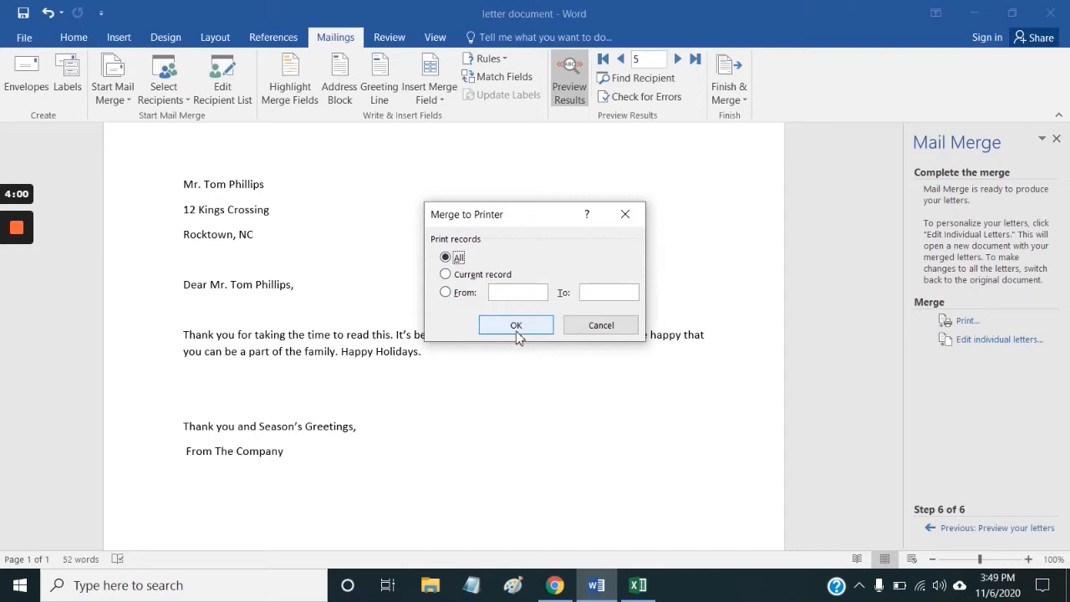
pyautogui.click(517, 333)
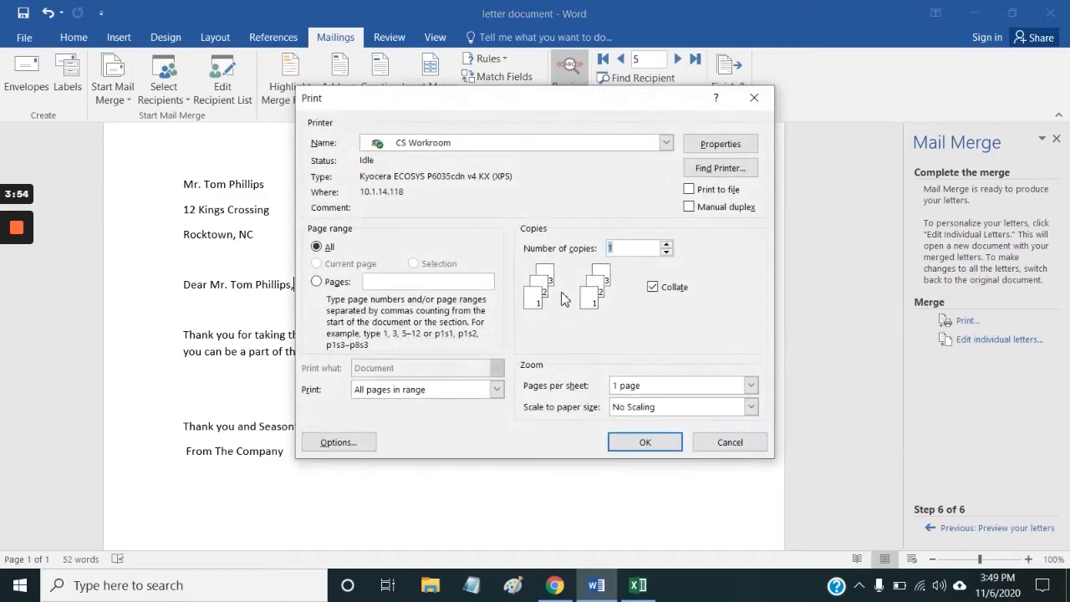
# Step: Select Microsoft Print to PDF as the printer and start printing all pages
pyautogui.click(604, 148)
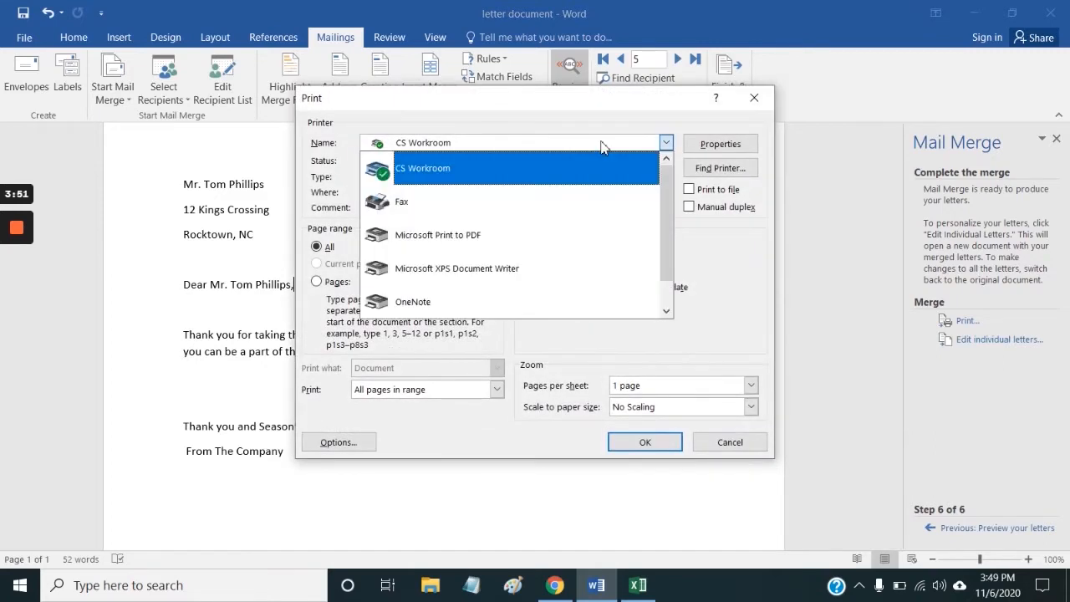
pyautogui.click(614, 112)
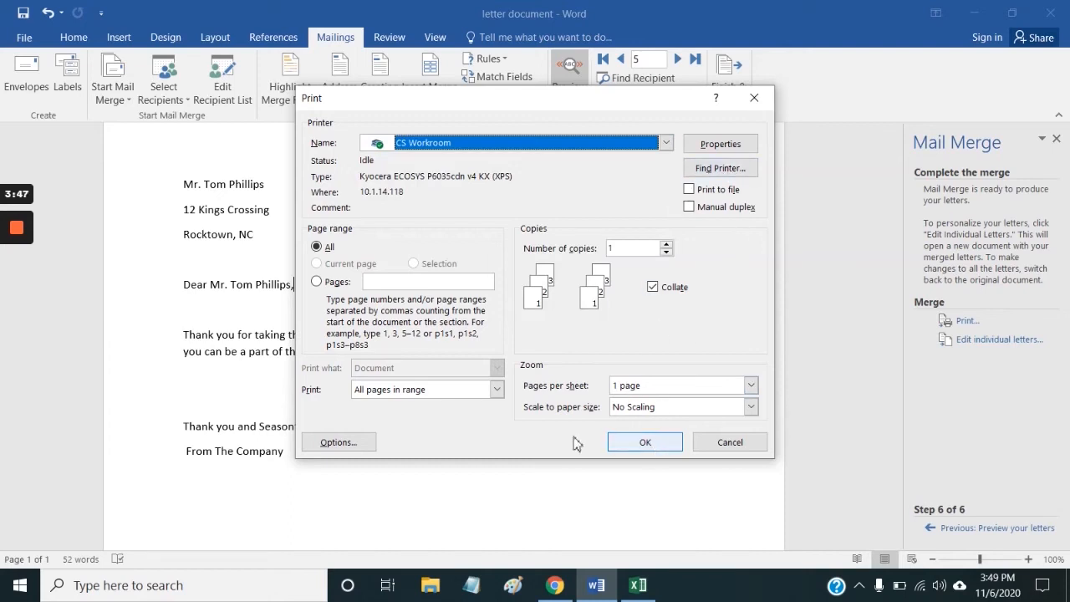
pyautogui.click(608, 147)
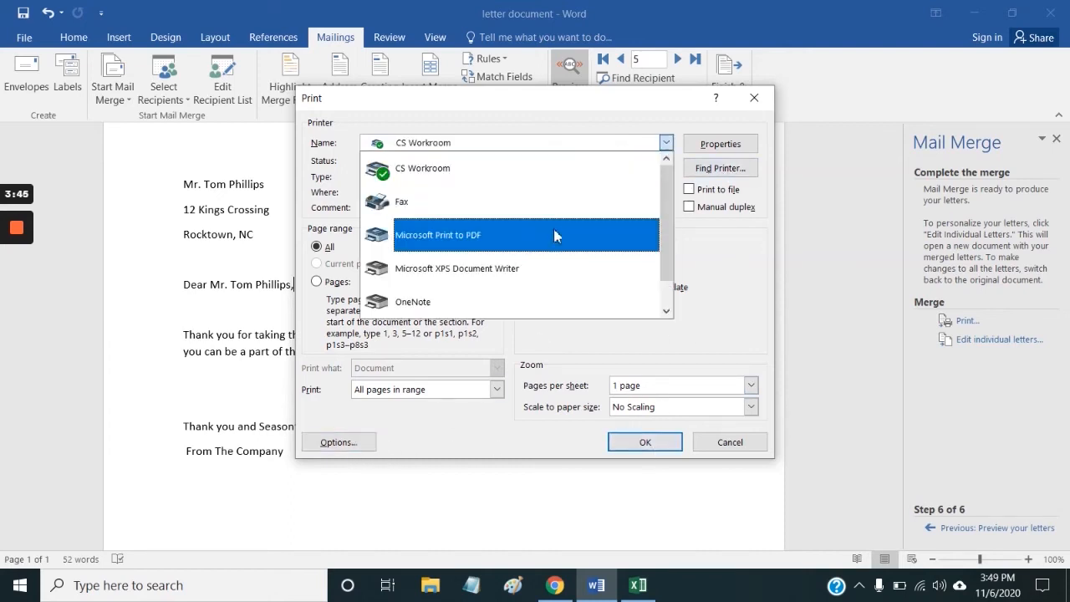
pyautogui.click(491, 240)
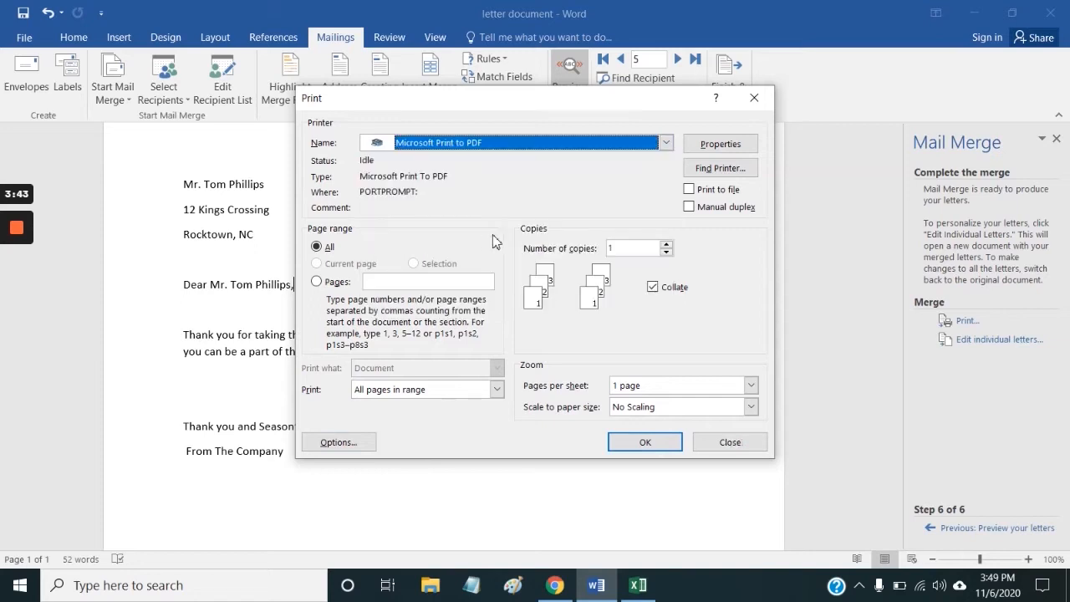
pyautogui.click(641, 446)
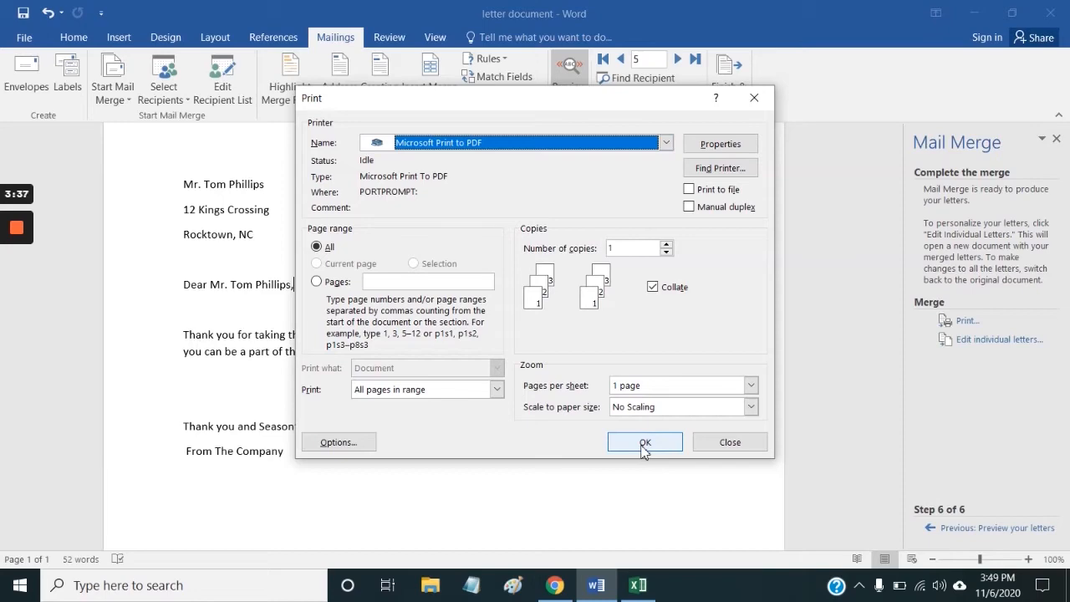
pyautogui.click(644, 445)
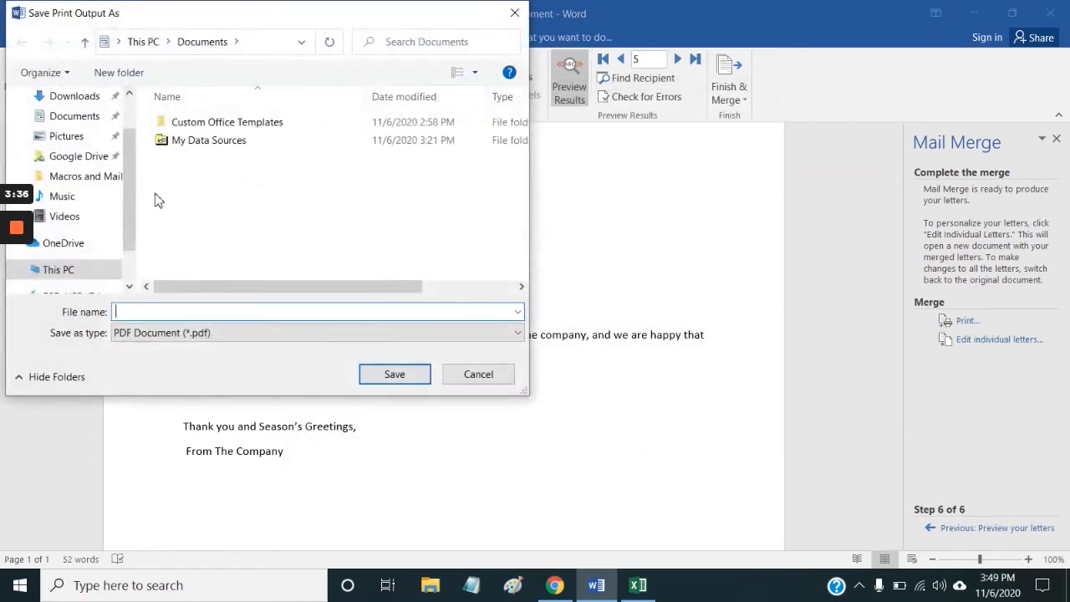
# Step: Save the print output to the Desktop as a PDF named "letter mail merge"
pyautogui.scroll(1, 67, 139)
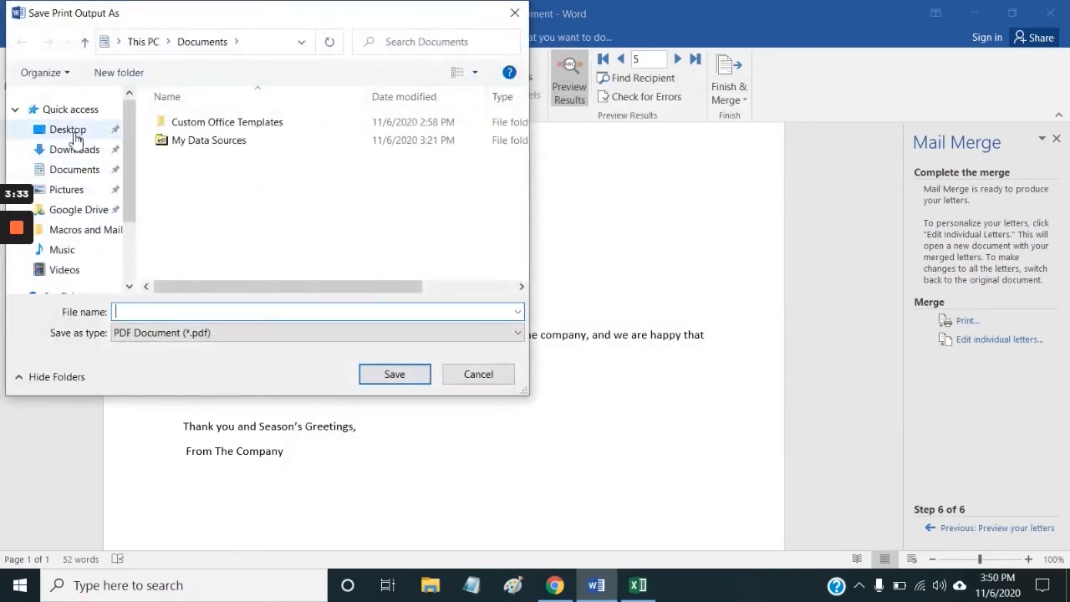
pyautogui.click(68, 132)
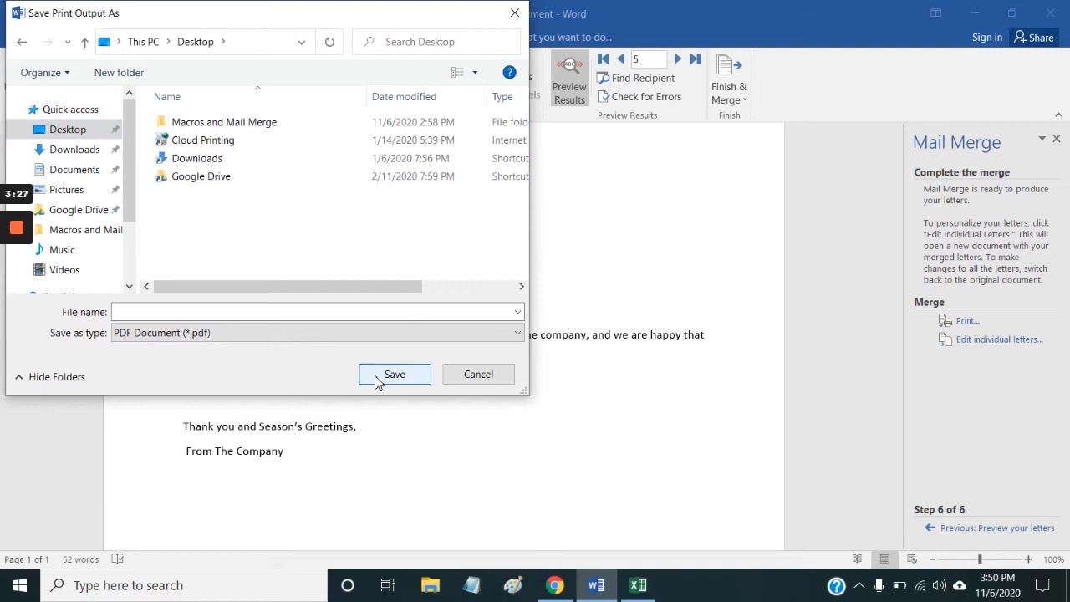
pyautogui.click(355, 308)
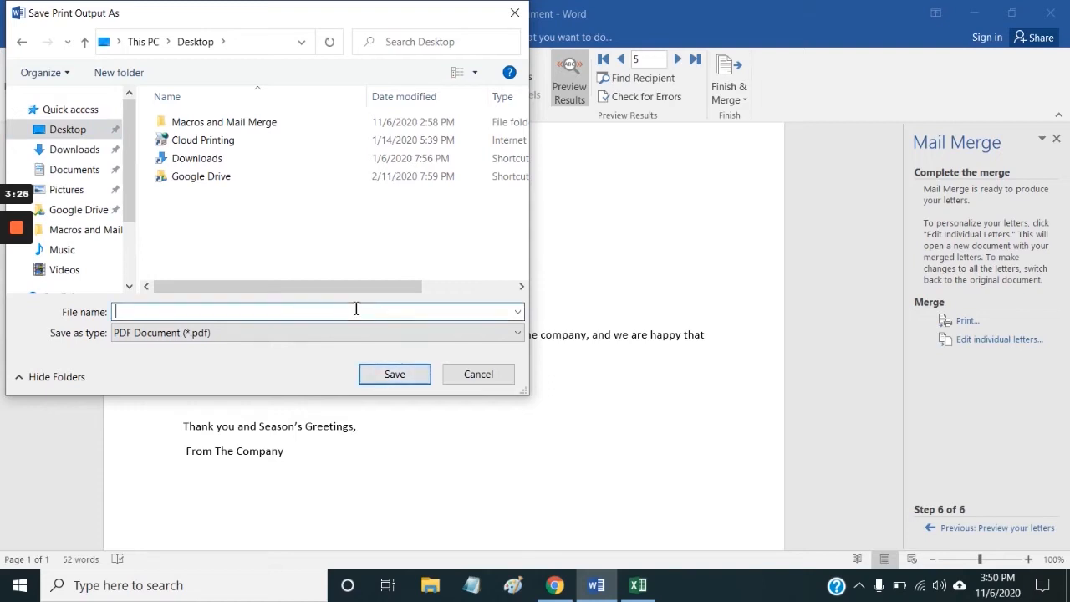
pyautogui.write('letter mail merge')
pyautogui.press('Return')
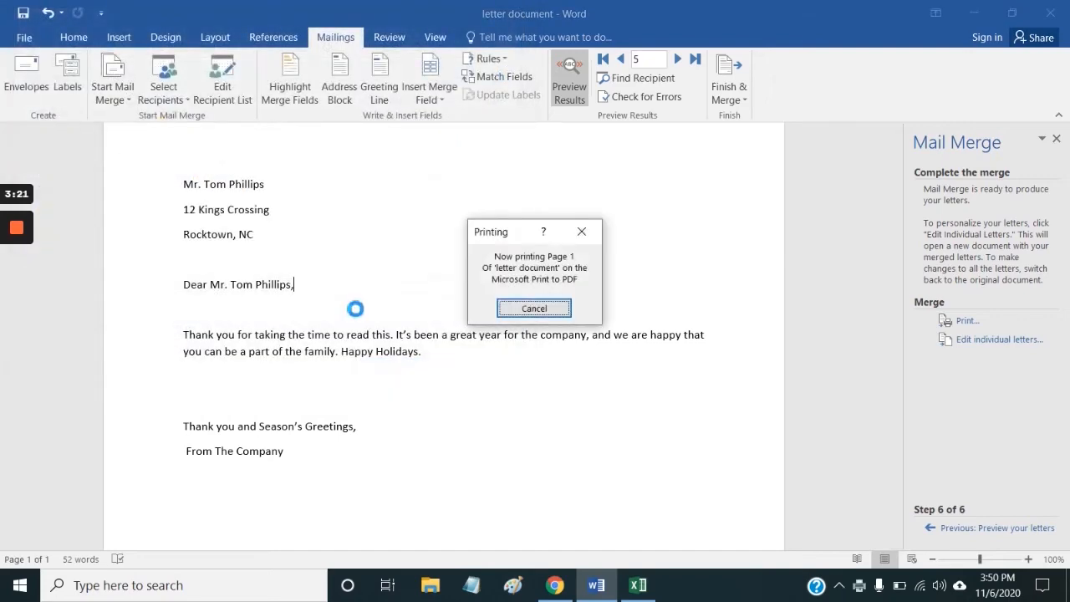
# Step: Move the letter mail merge PDF above the letter document on the desktop and review its pages in Adobe Acrobat Reader DC
pyautogui.click(974, 12)
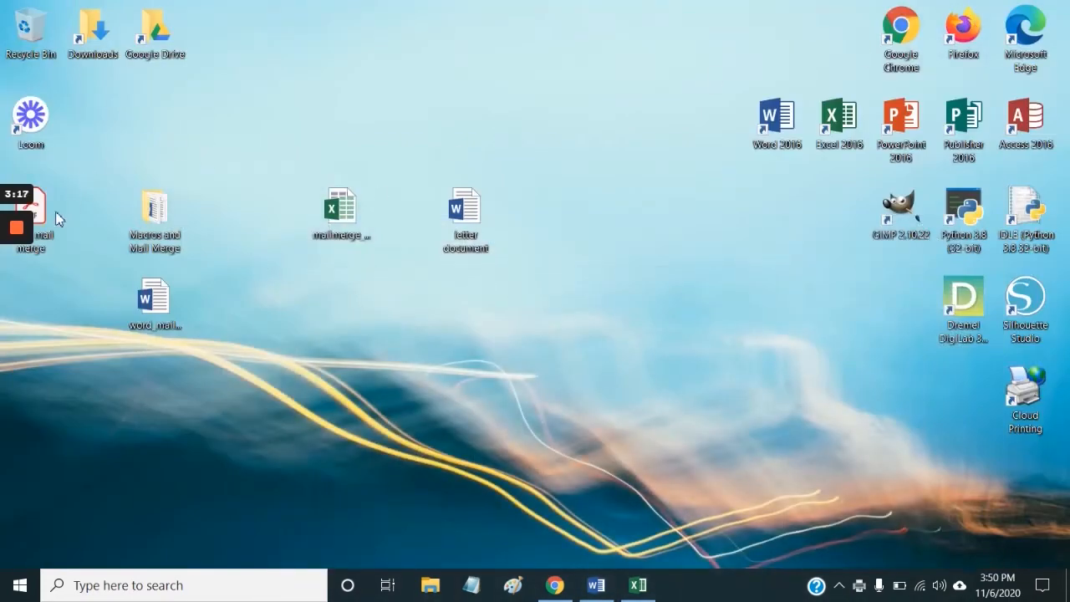
pyautogui.moveTo(53, 215); pyautogui.dragTo(508, 123)
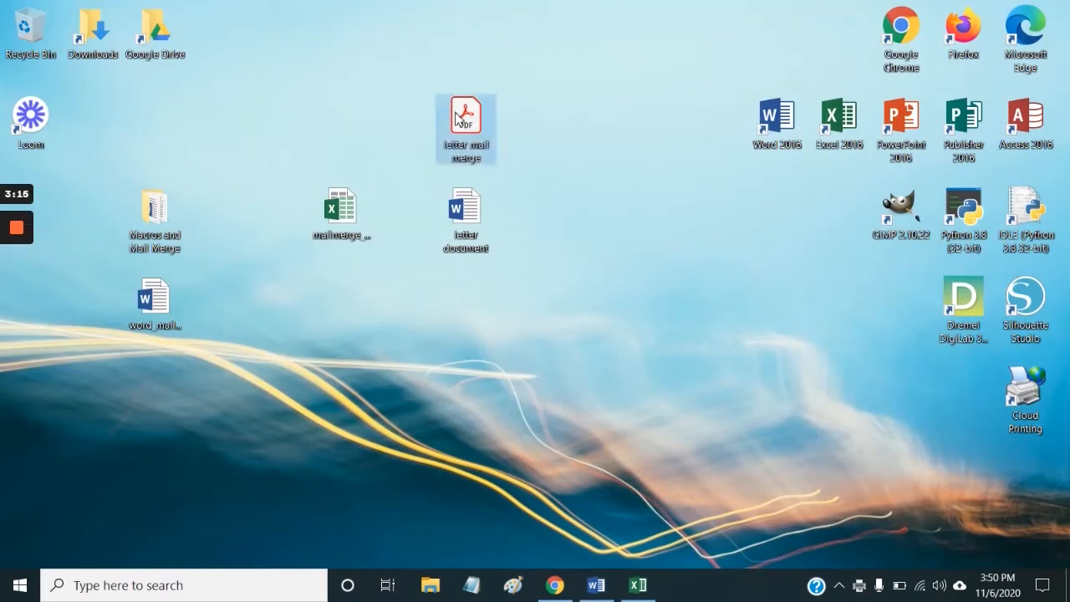
pyautogui.doubleClick(479, 142)
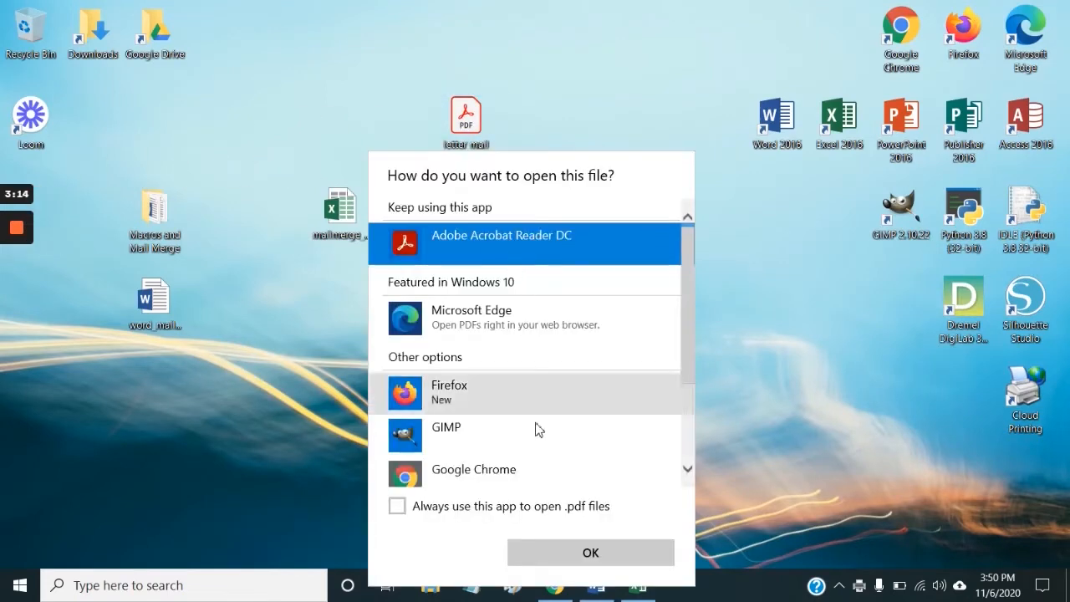
pyautogui.click(581, 561)
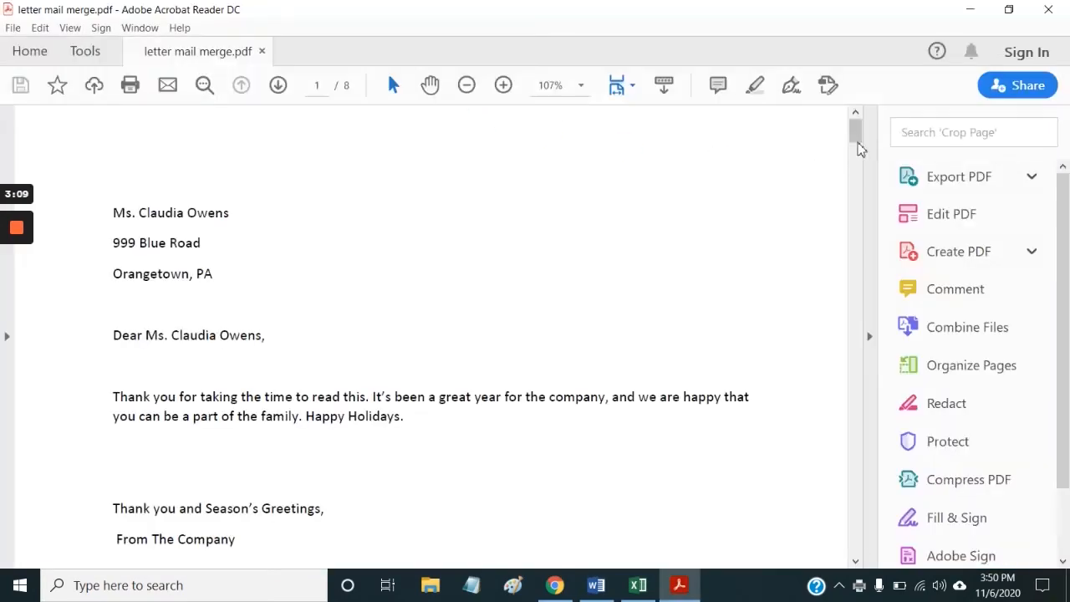
pyautogui.moveTo(859, 140); pyautogui.dragTo(850, 363)
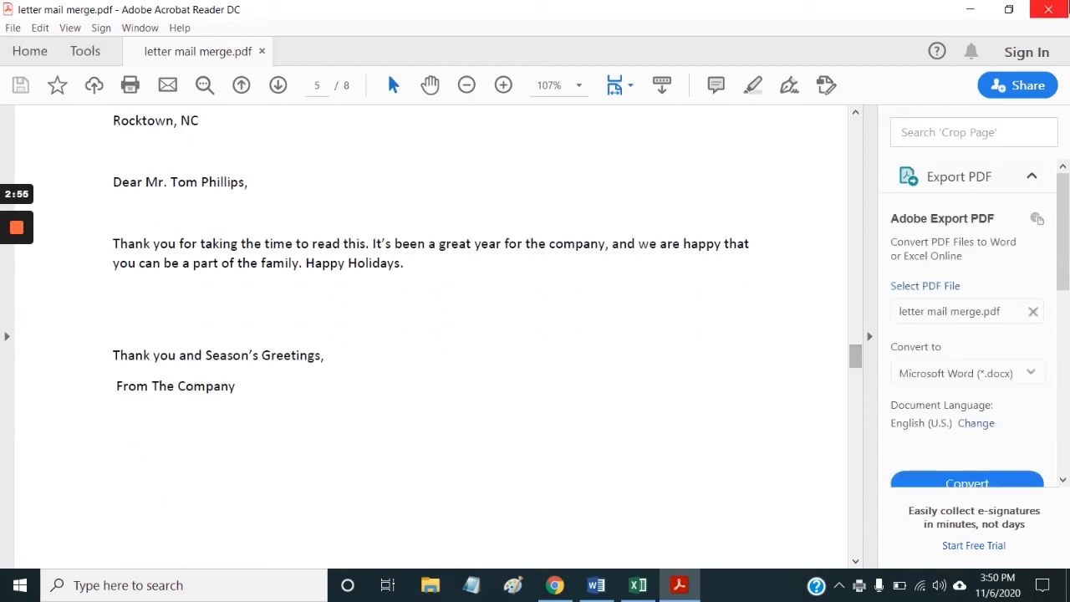
pyautogui.click(1040, 8)
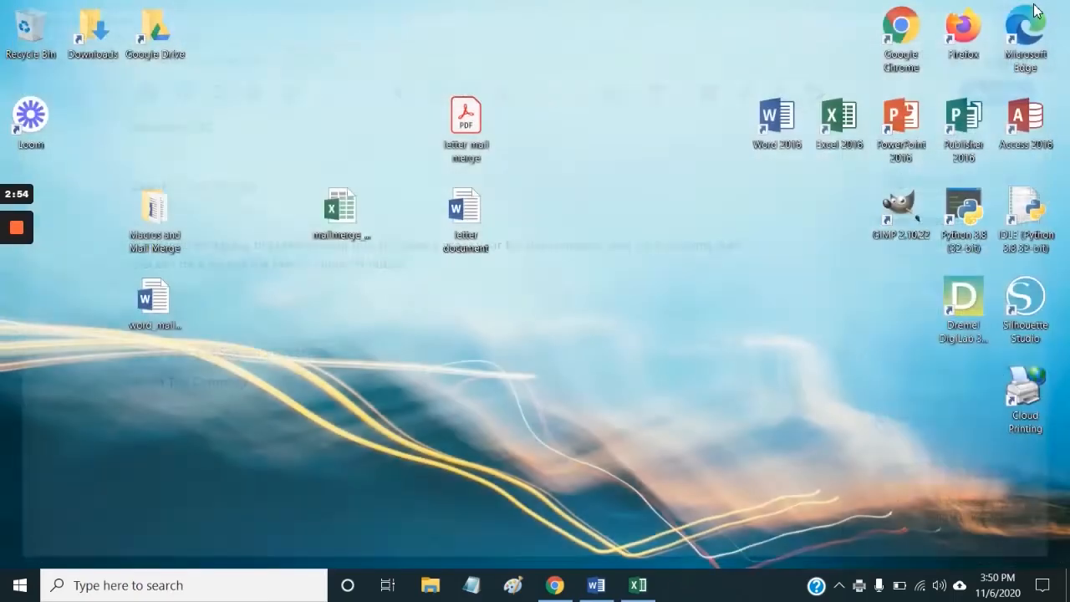
# Step: Switch back to Word and create a new blank document
pyautogui.click(596, 585)
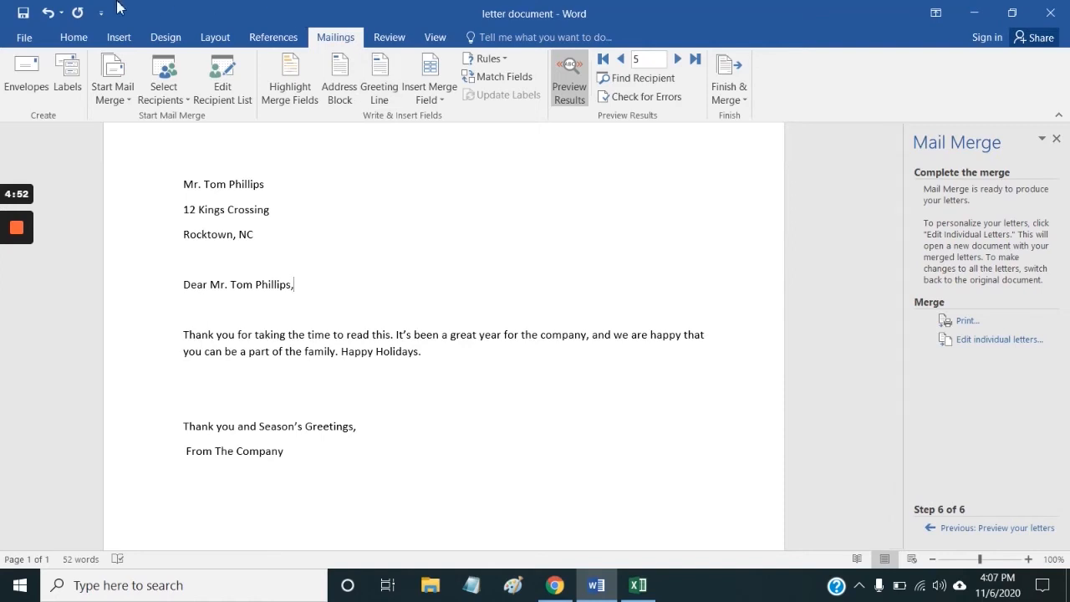
pyautogui.click(24, 37)
pyautogui.click(36, 102)
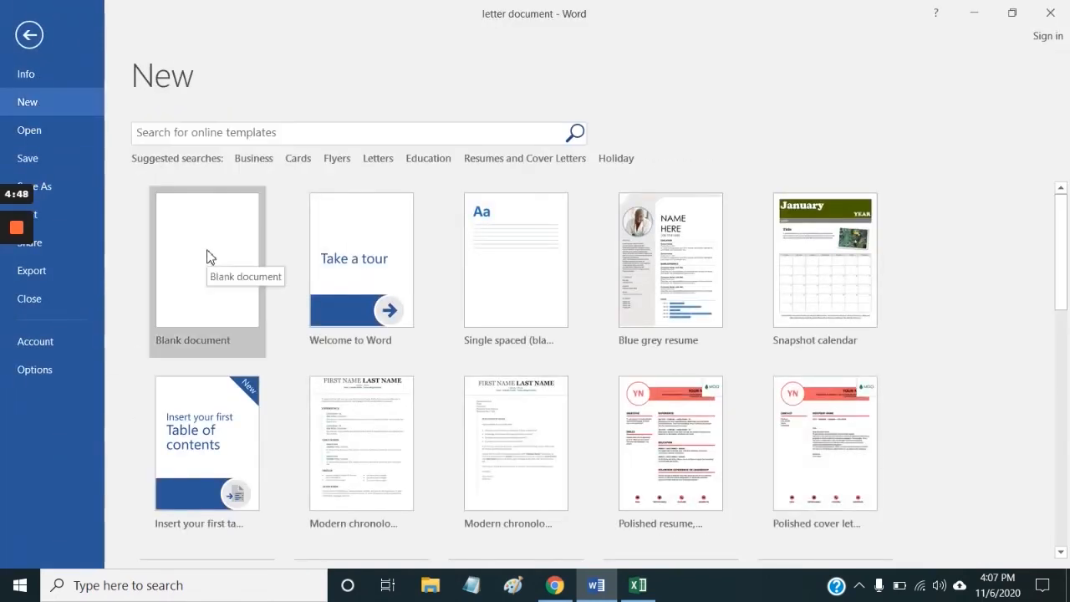
pyautogui.click(207, 257)
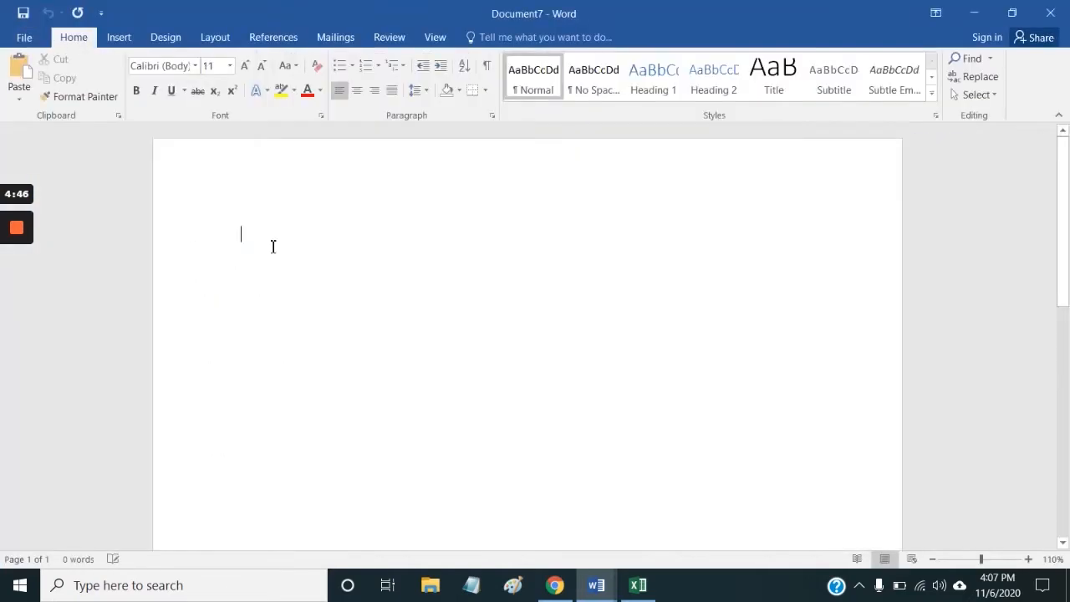
# Step: Set up the blank document as a mail merge envelope, reviewing its printing options and keeping Size 10 (4 1/8 x 9 1/2 in)
pyautogui.click(335, 40)
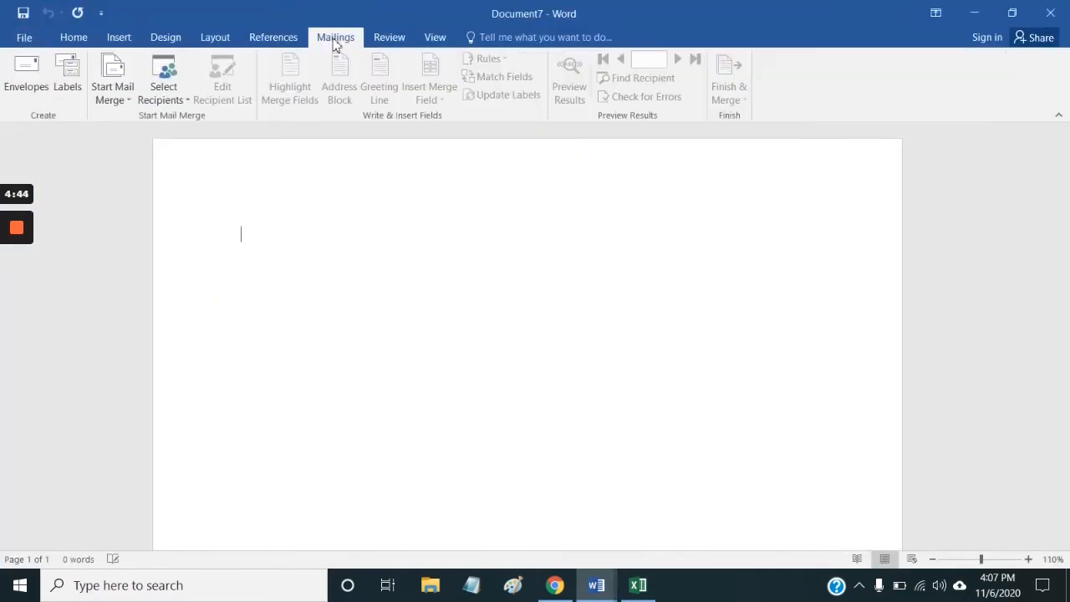
pyautogui.click(124, 99)
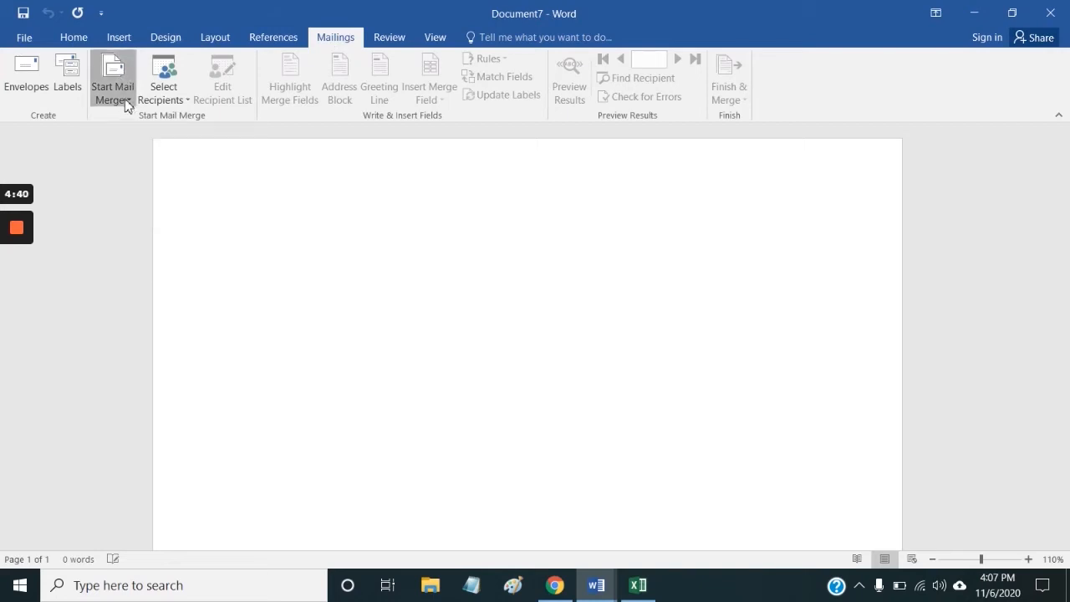
pyautogui.click(111, 79)
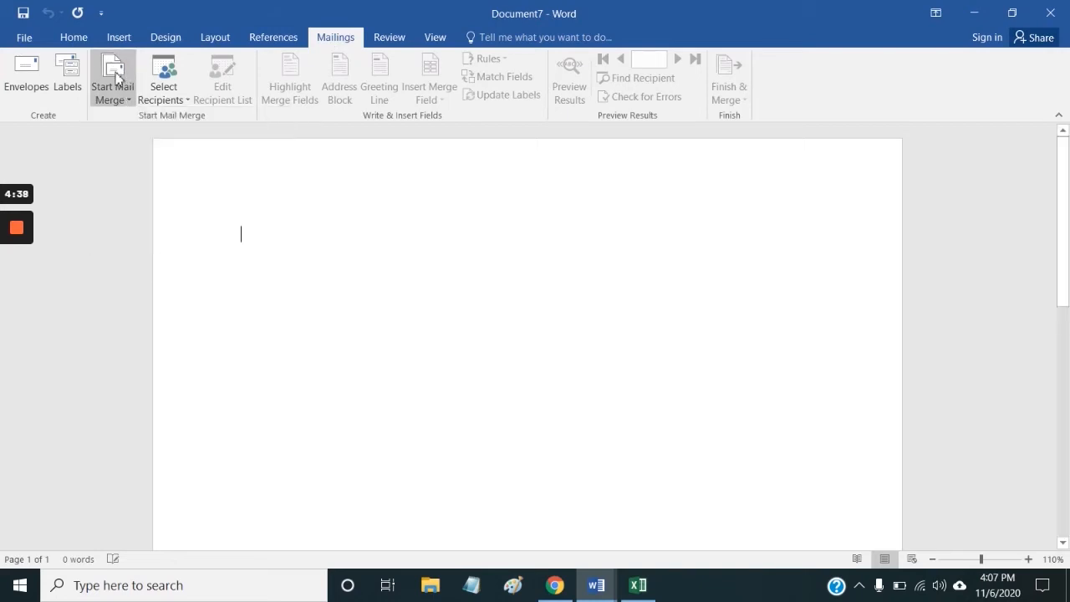
pyautogui.click(130, 104)
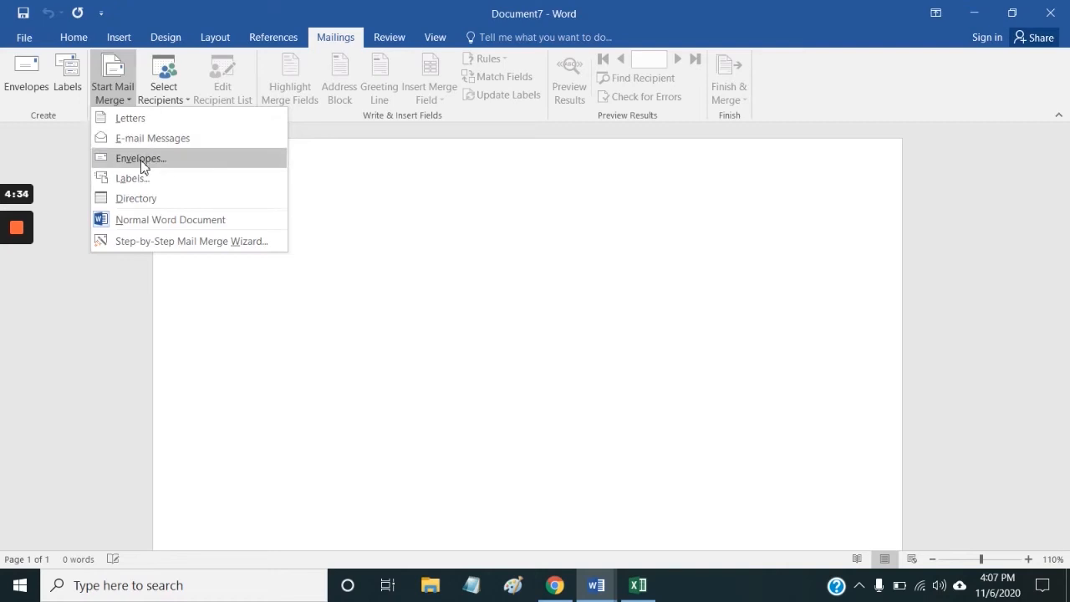
pyautogui.click(142, 161)
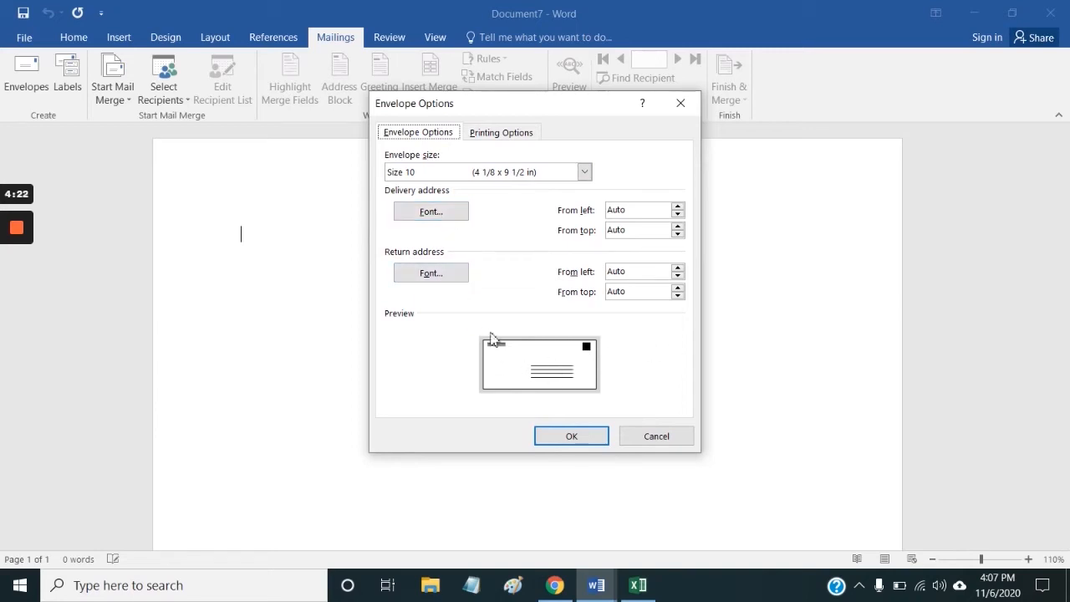
pyautogui.click(507, 138)
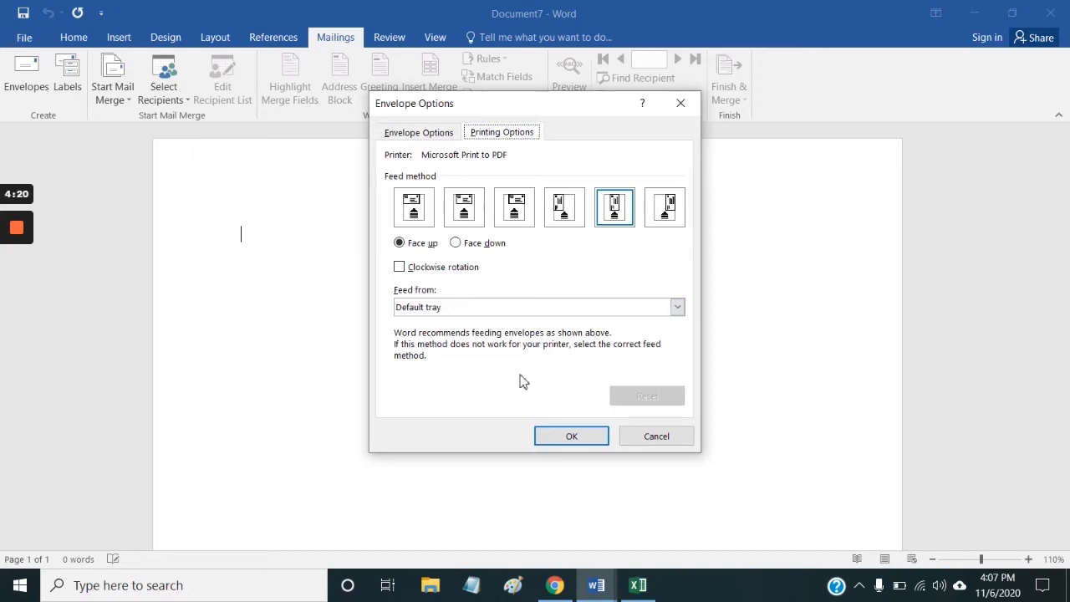
pyautogui.click(424, 133)
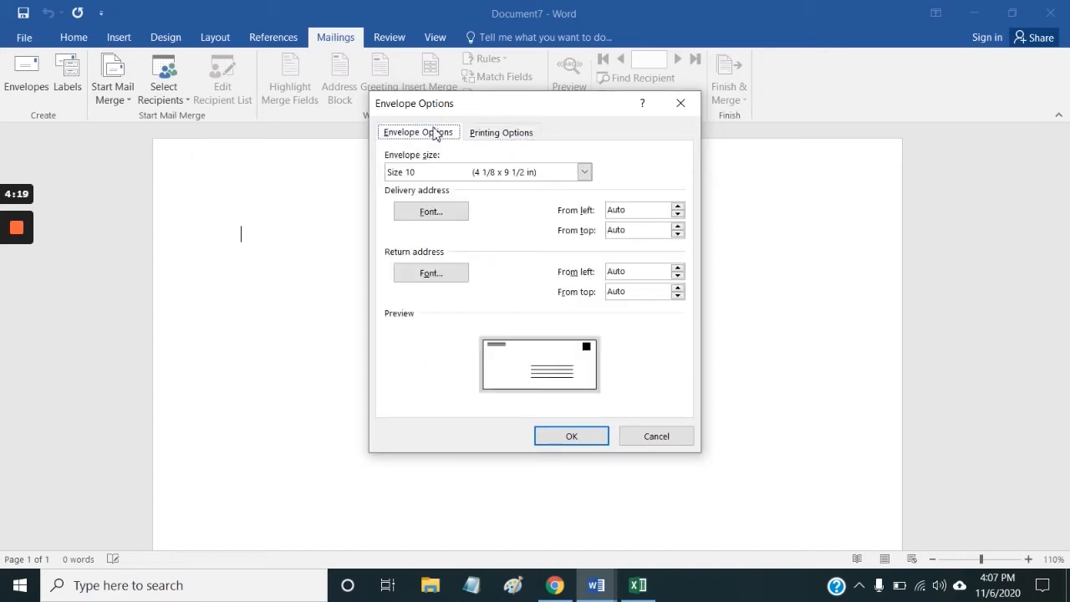
pyautogui.click(557, 441)
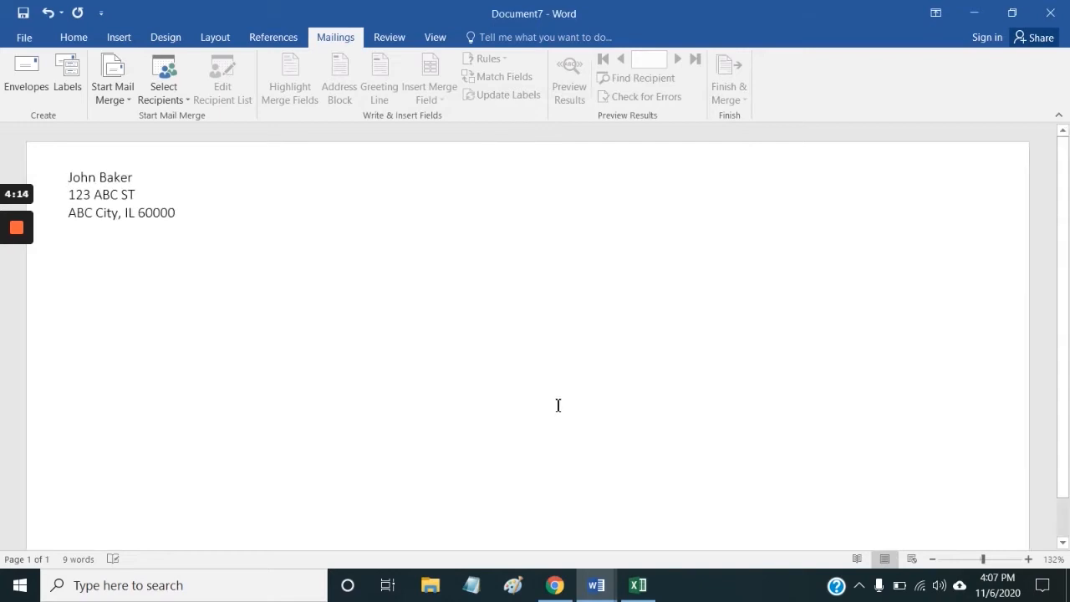
# Step: Show the paragraph marks on the envelope and place the cursor in the delivery address box
pyautogui.scroll(-1, 558, 406)
pyautogui.scroll(1, 502, 297)
pyautogui.scroll(-1, 757, 352)
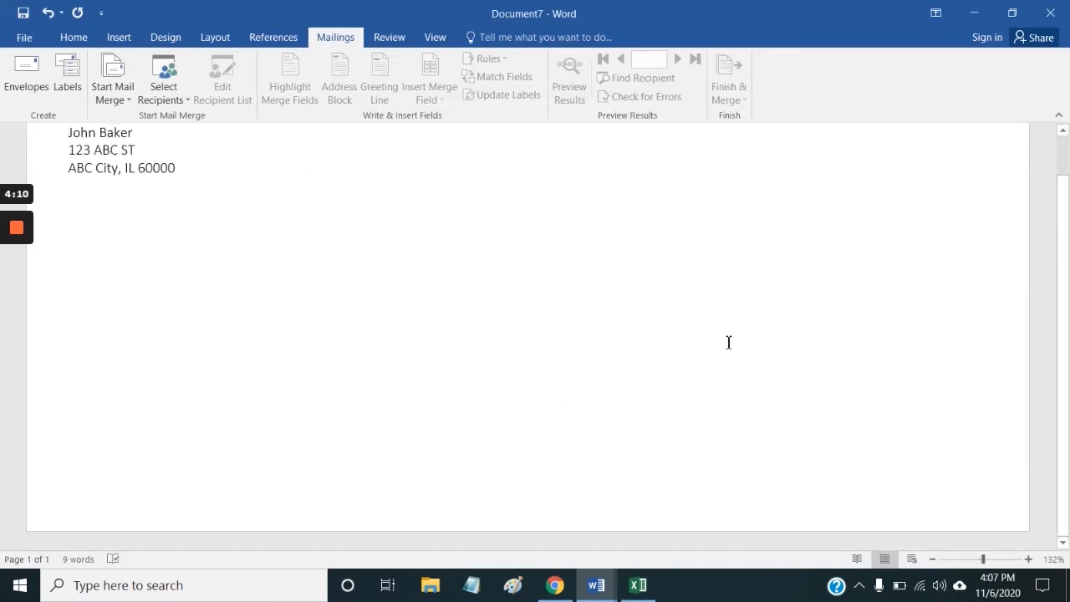
pyautogui.scroll(1, 724, 337)
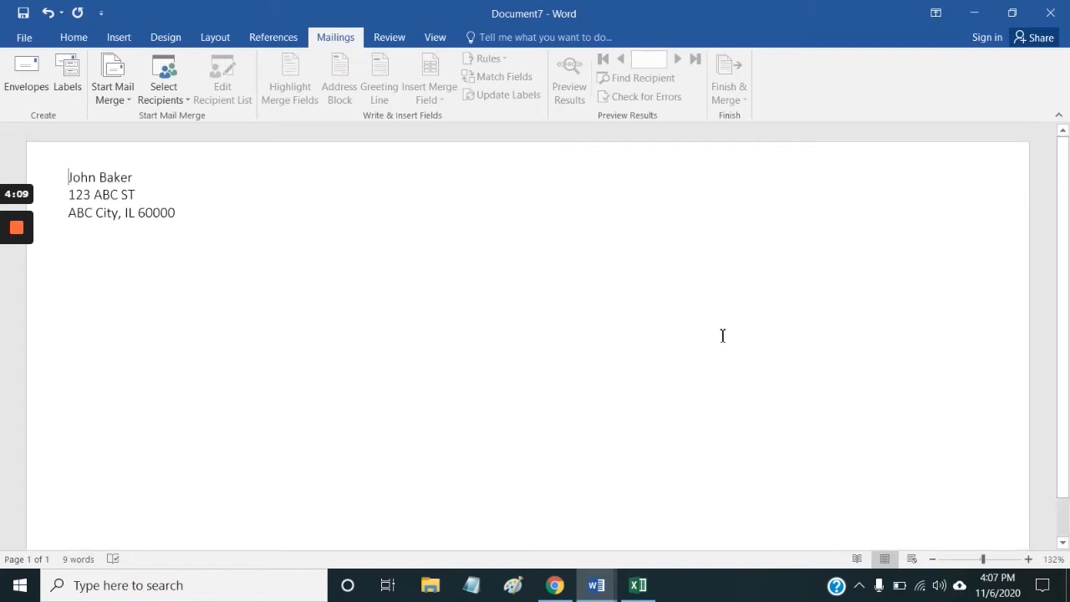
pyautogui.click(131, 178)
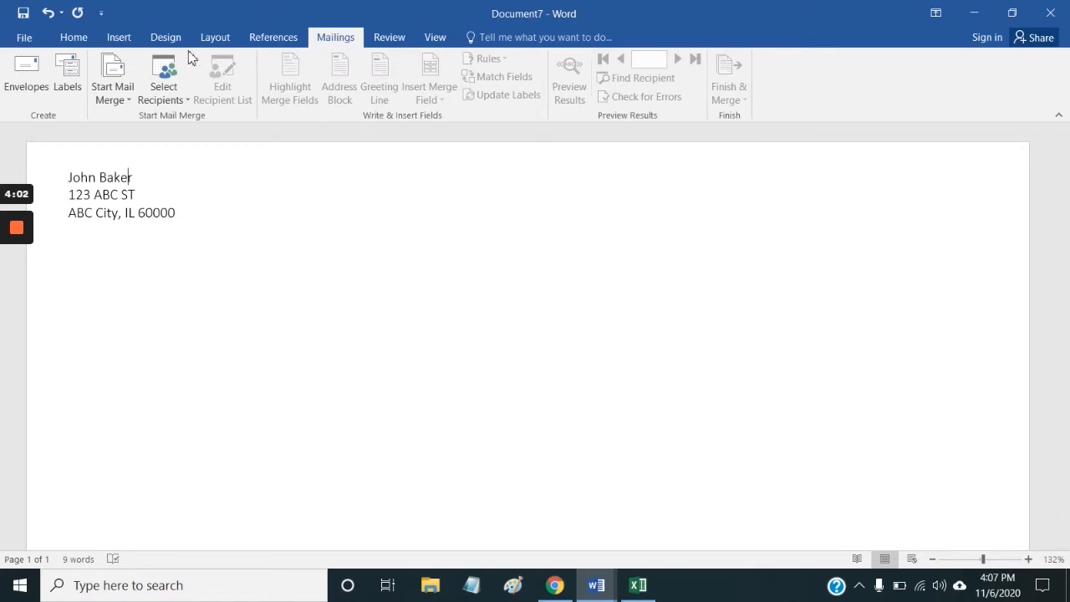
pyautogui.click(72, 39)
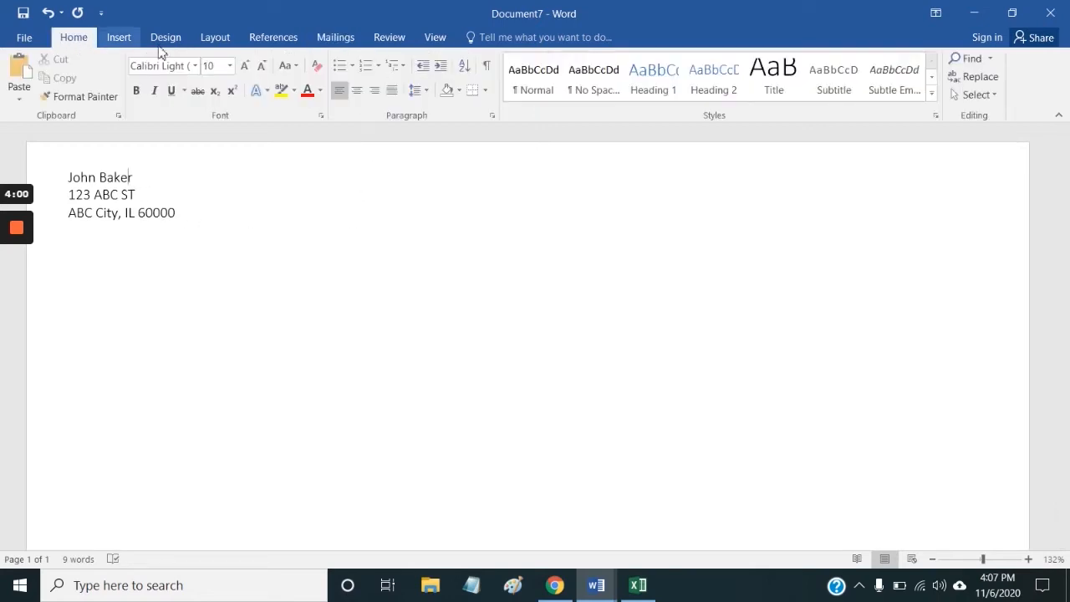
pyautogui.click(488, 67)
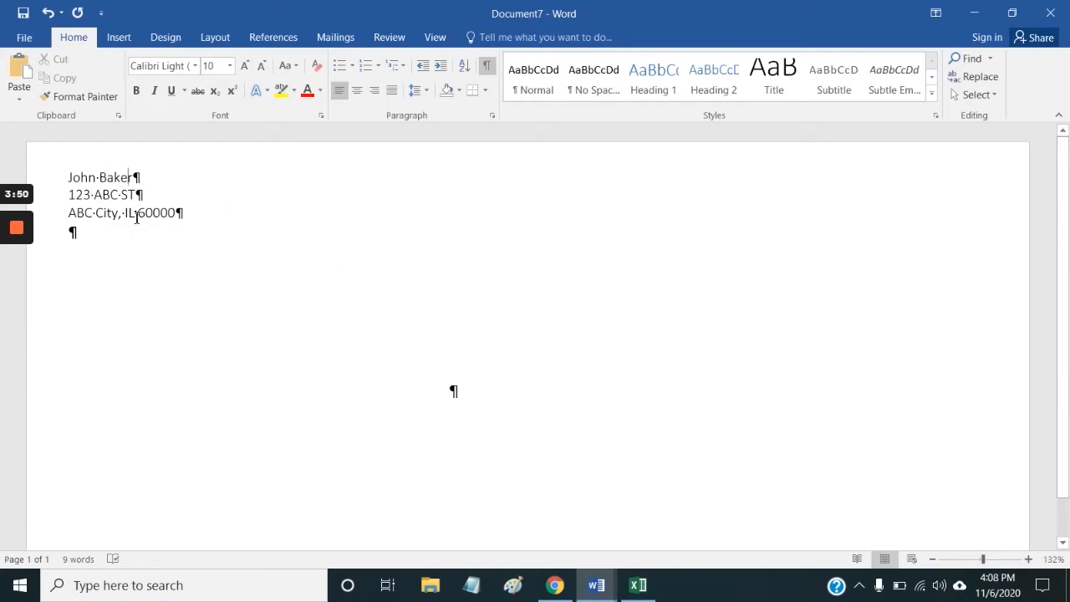
pyautogui.click(470, 392)
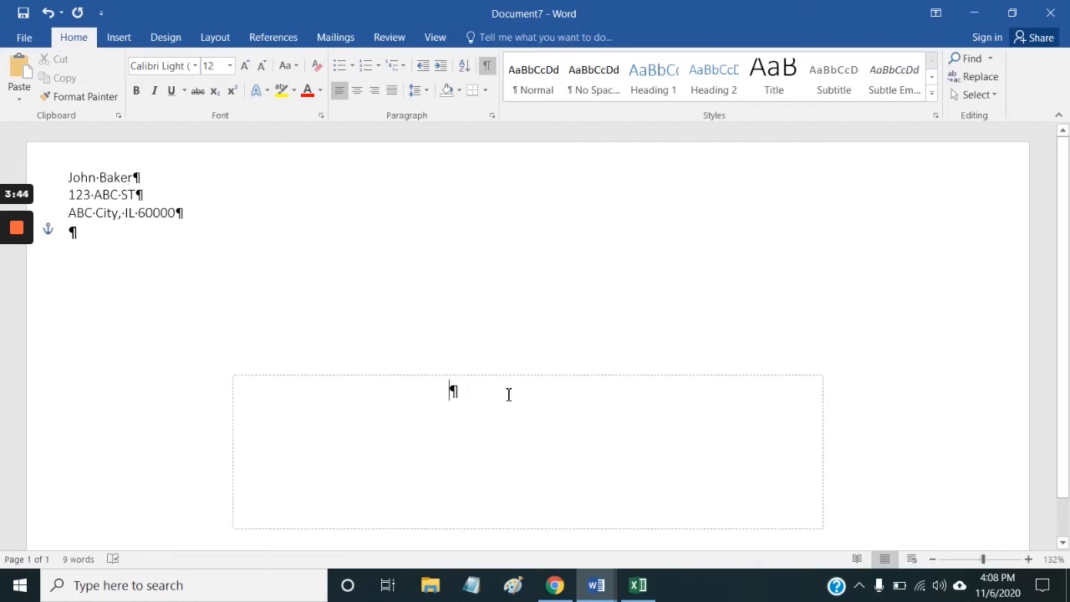
# Step: Start the Step-by-Step Mail Merge Wizard for Envelopes using the current document, and advance to recipient selection
pyautogui.click(335, 38)
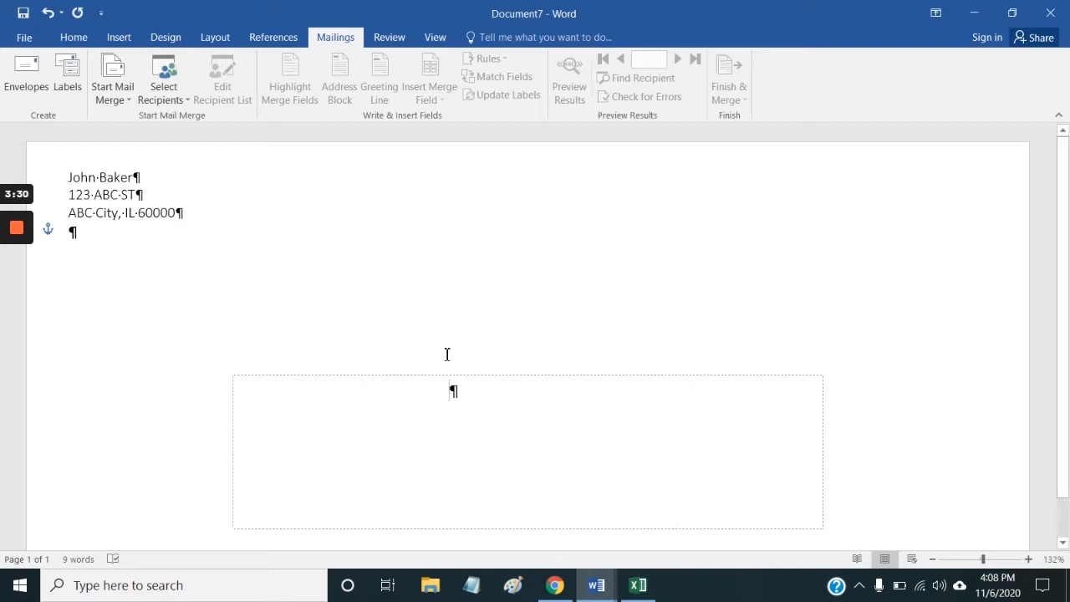
pyautogui.click(129, 100)
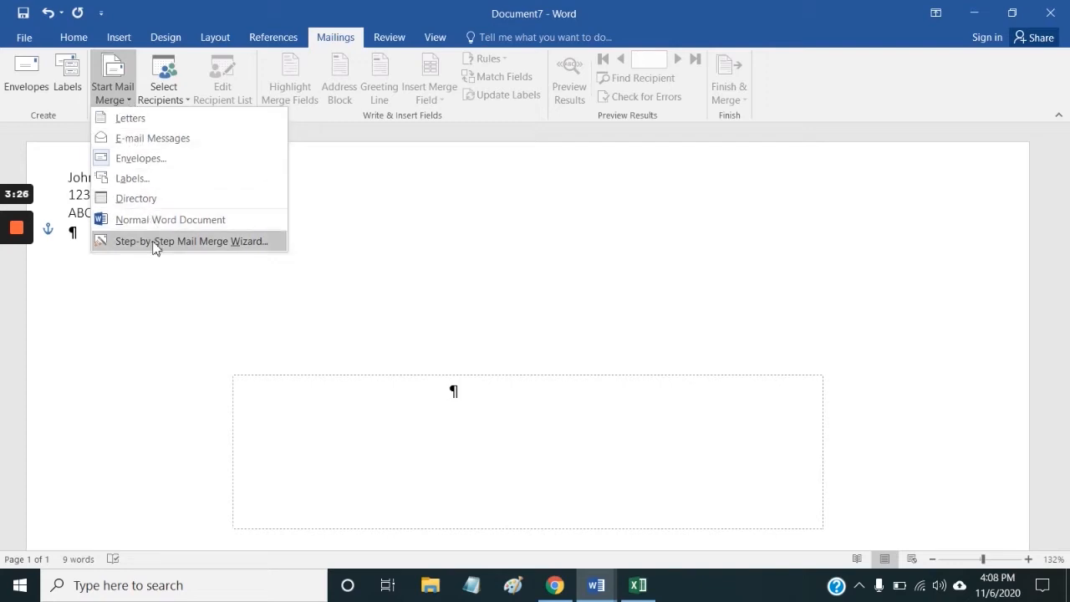
pyautogui.click(155, 242)
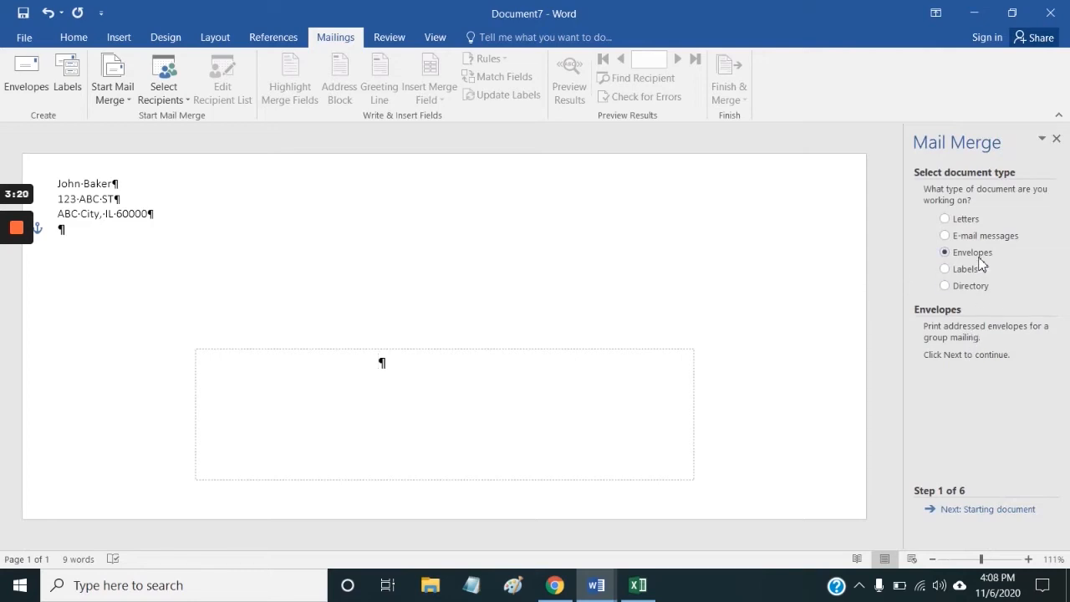
pyautogui.click(972, 512)
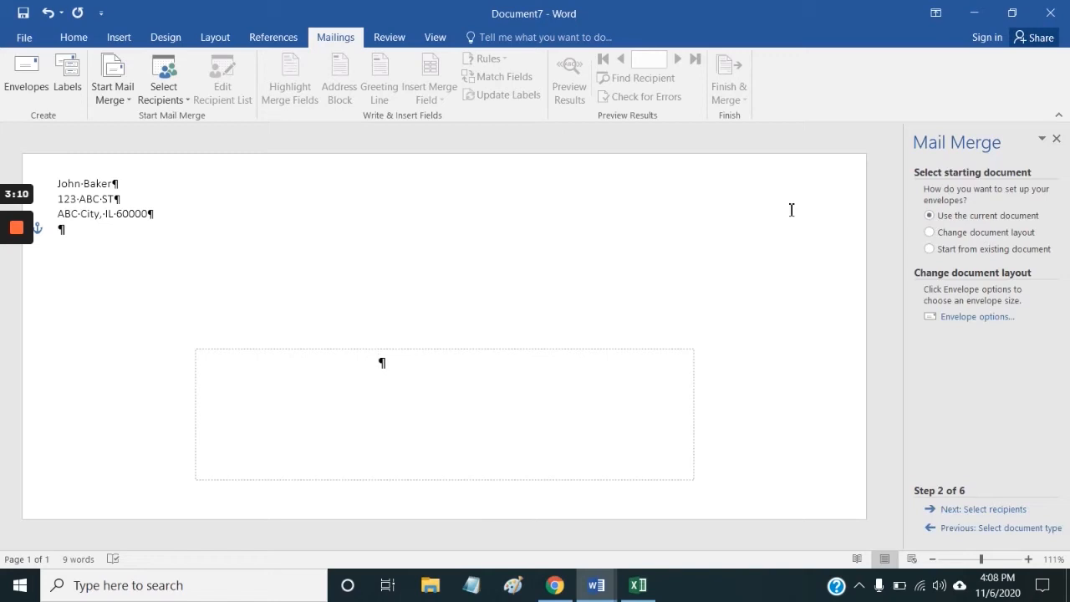
pyautogui.click(978, 510)
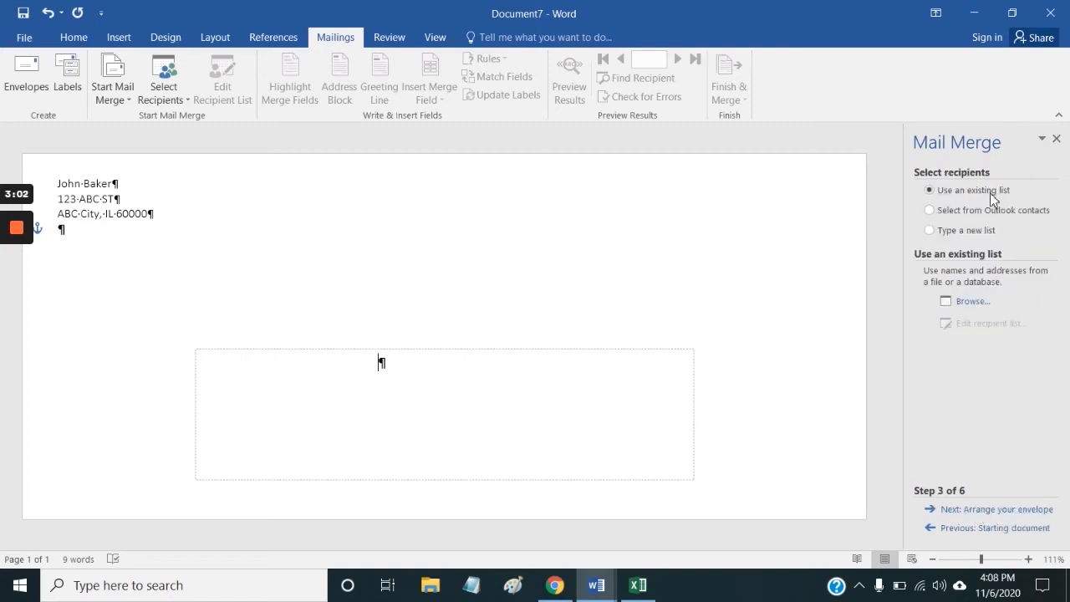
# Step: Use Sheet1$ of the mailmerge_practice workbook on the Desktop as the existing list, then review and accept all its recipients
pyautogui.click(973, 302)
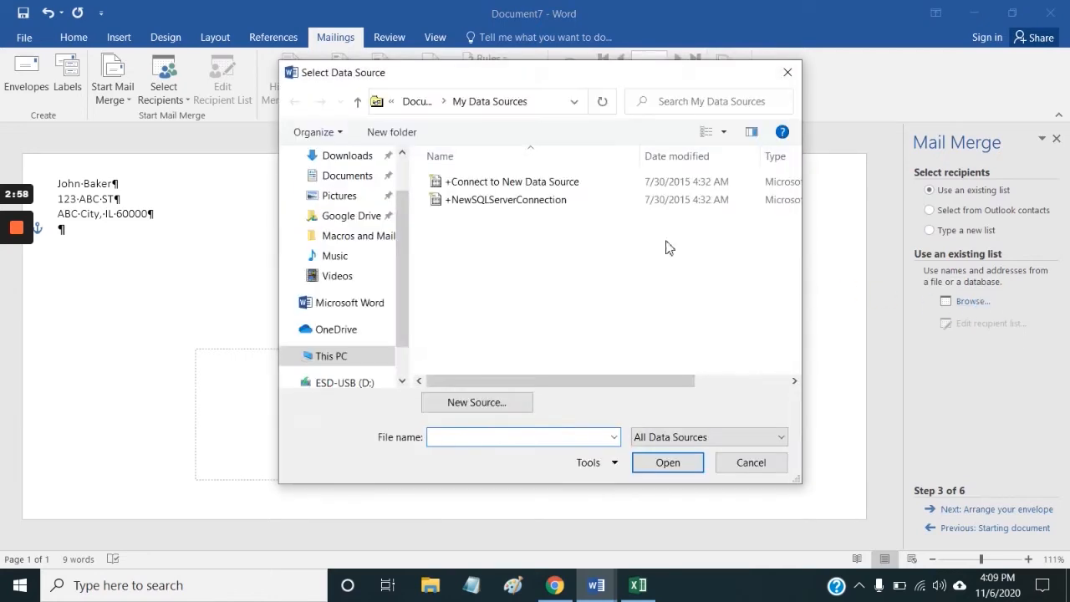
pyautogui.scroll(1, 339, 209)
pyautogui.click(344, 191)
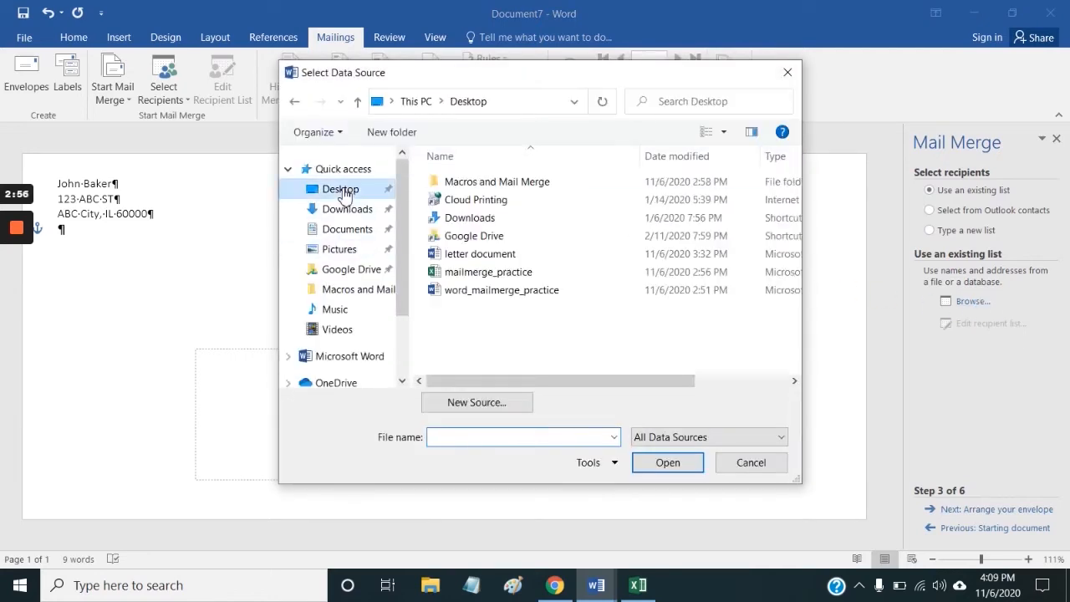
pyautogui.click(518, 276)
pyautogui.doubleClick(519, 278)
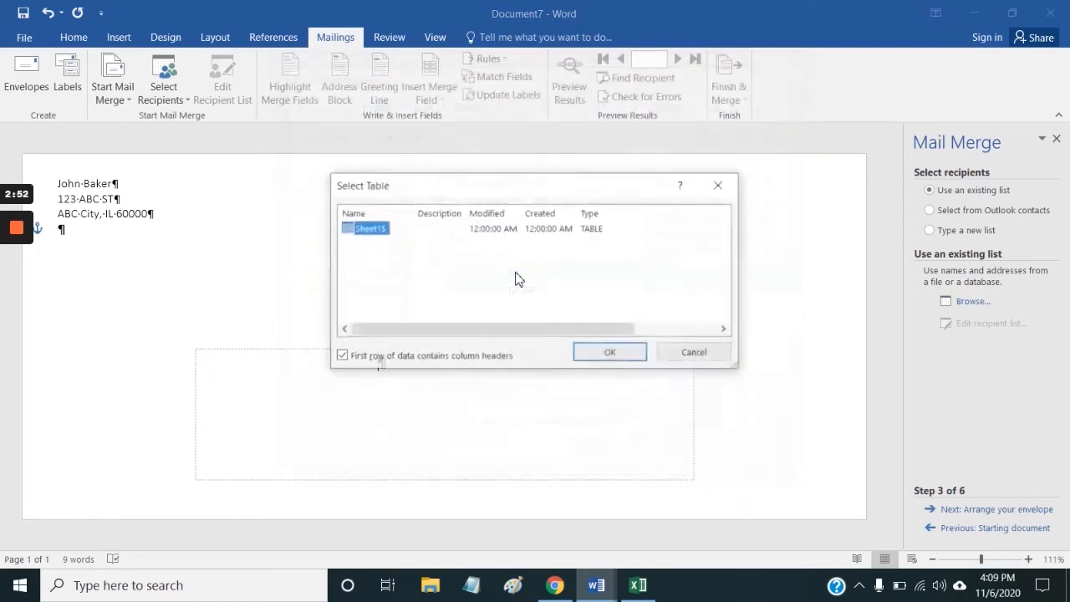
pyautogui.click(608, 354)
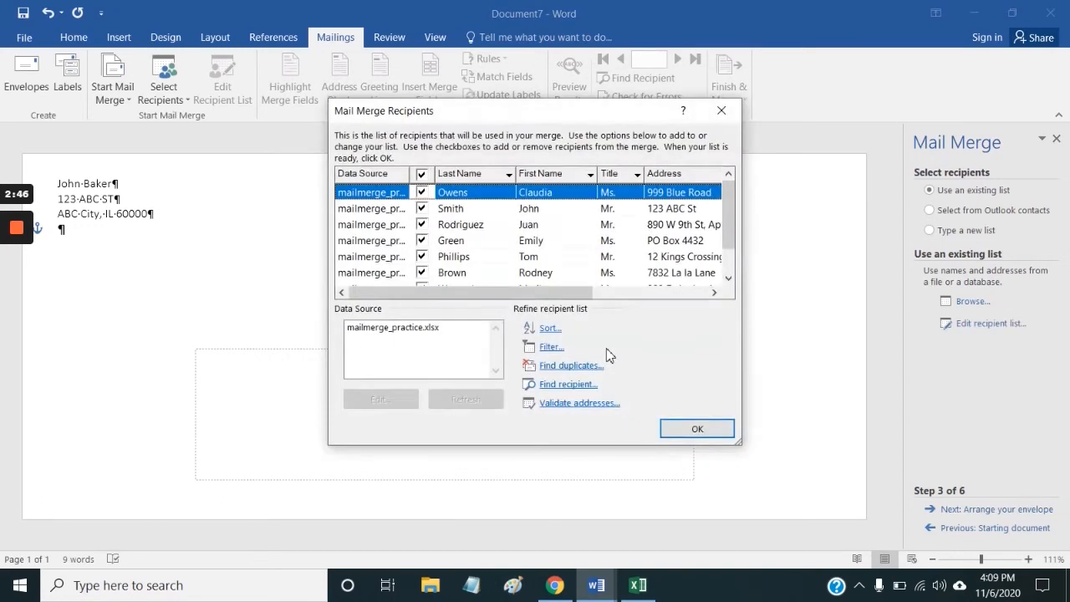
pyautogui.scroll(-1, 615, 272)
pyautogui.scroll(1, 615, 272)
pyautogui.scroll(-1, 487, 219)
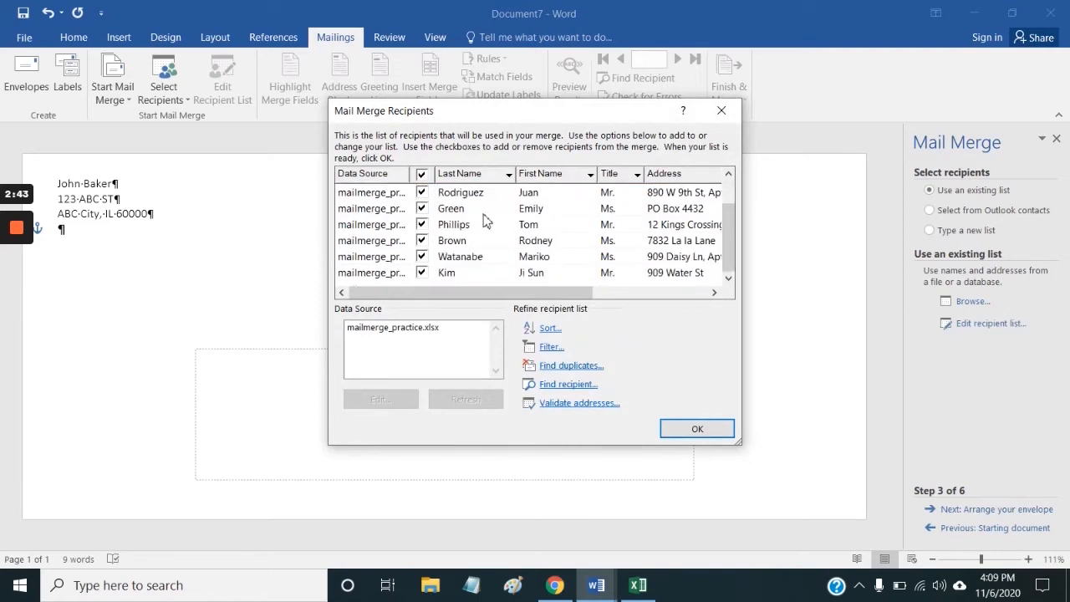
pyautogui.click(712, 431)
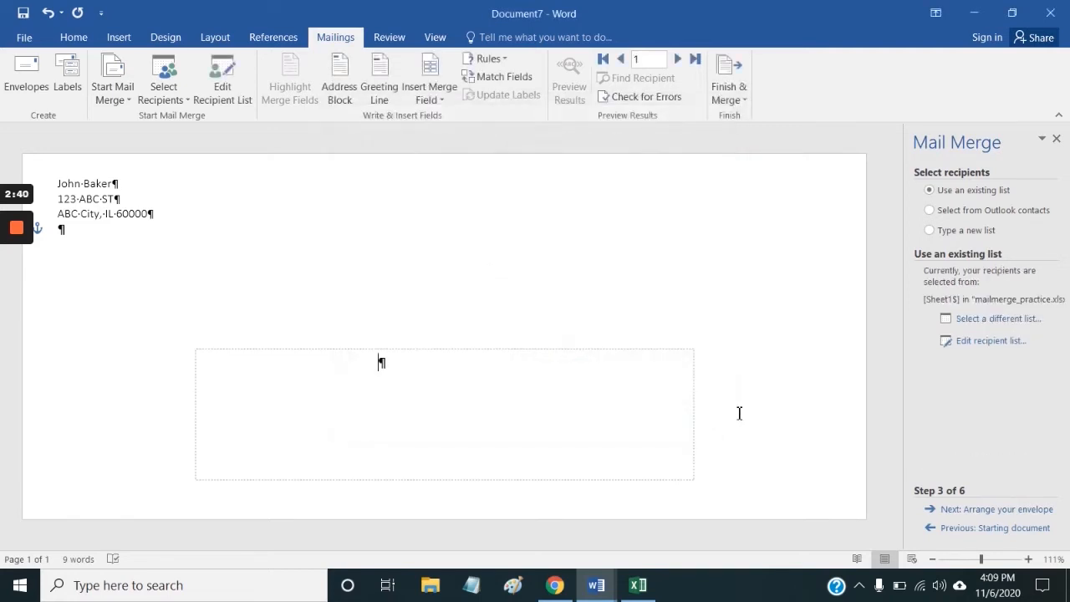
# Step: Insert an address block in the delivery address box using the "Mr. Josh Q. Randall Jr." name format
pyautogui.click(994, 515)
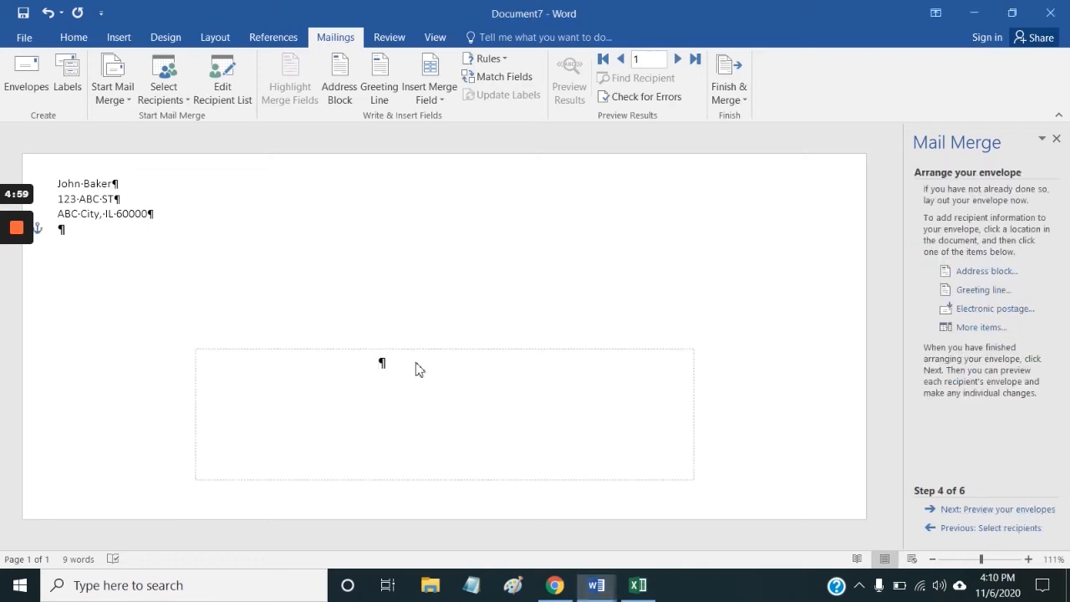
pyautogui.click(972, 273)
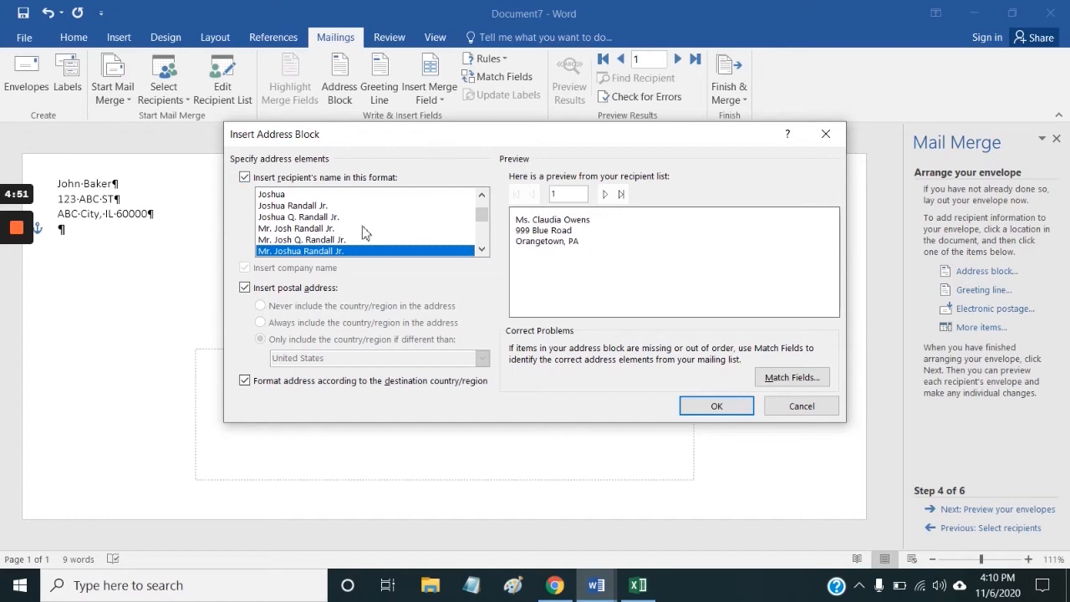
pyautogui.click(316, 240)
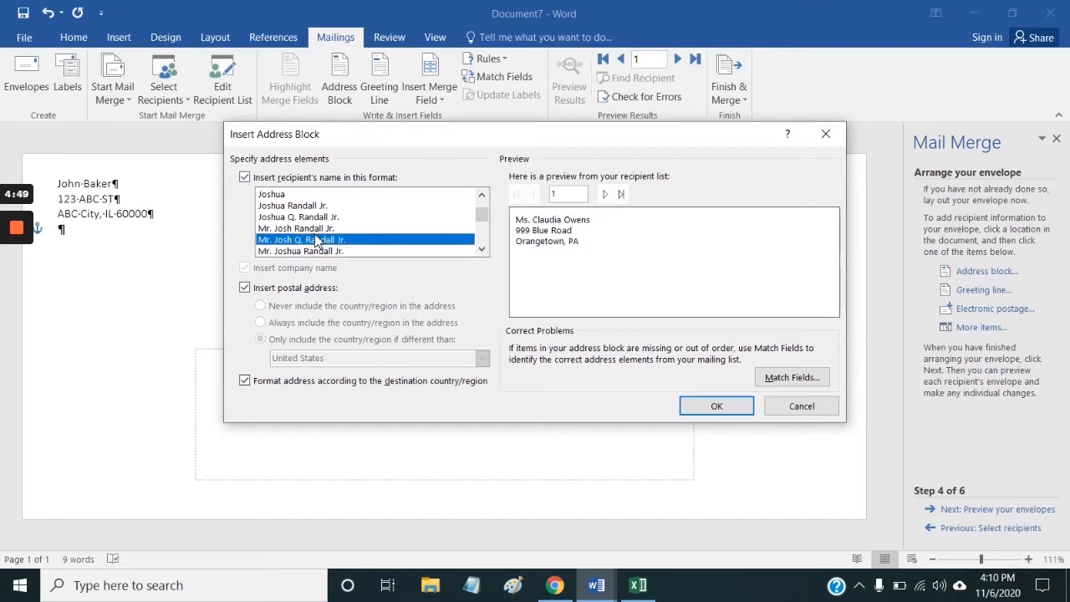
pyautogui.click(323, 229)
pyautogui.click(325, 207)
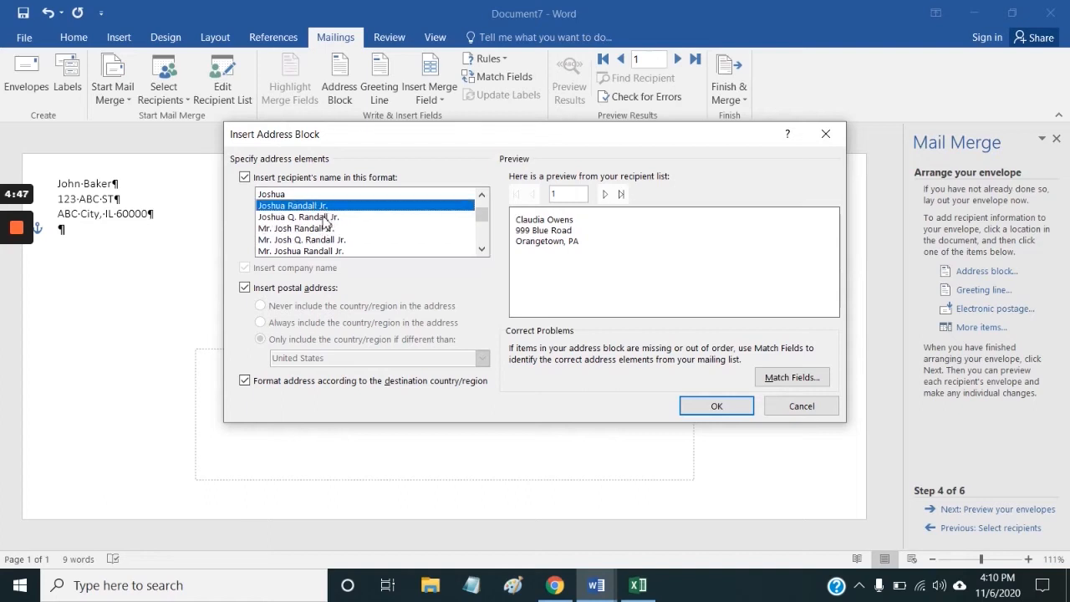
pyautogui.click(327, 217)
pyautogui.click(331, 240)
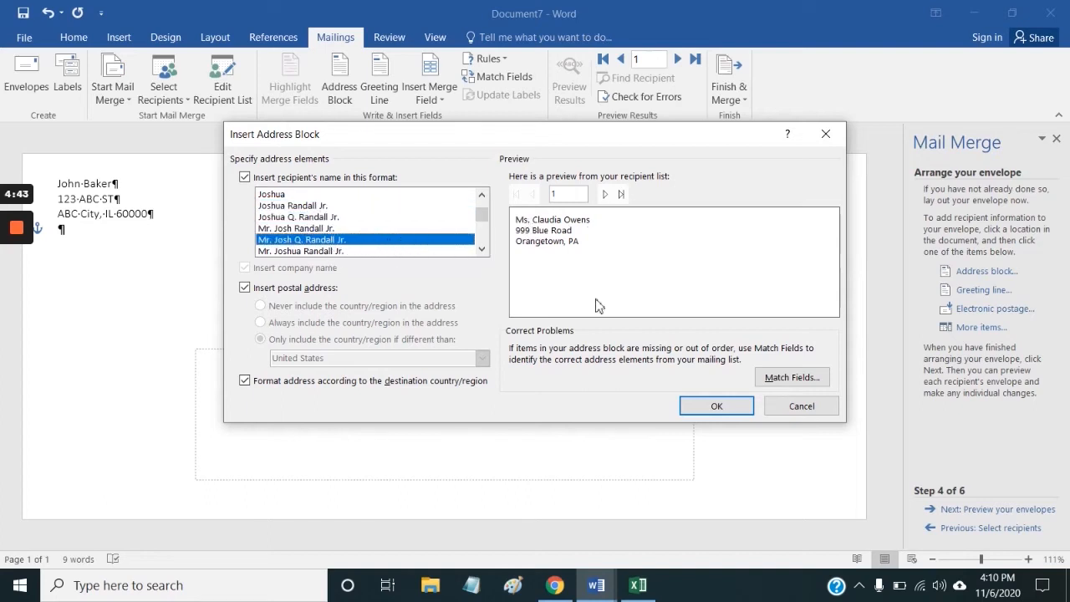
pyautogui.click(718, 407)
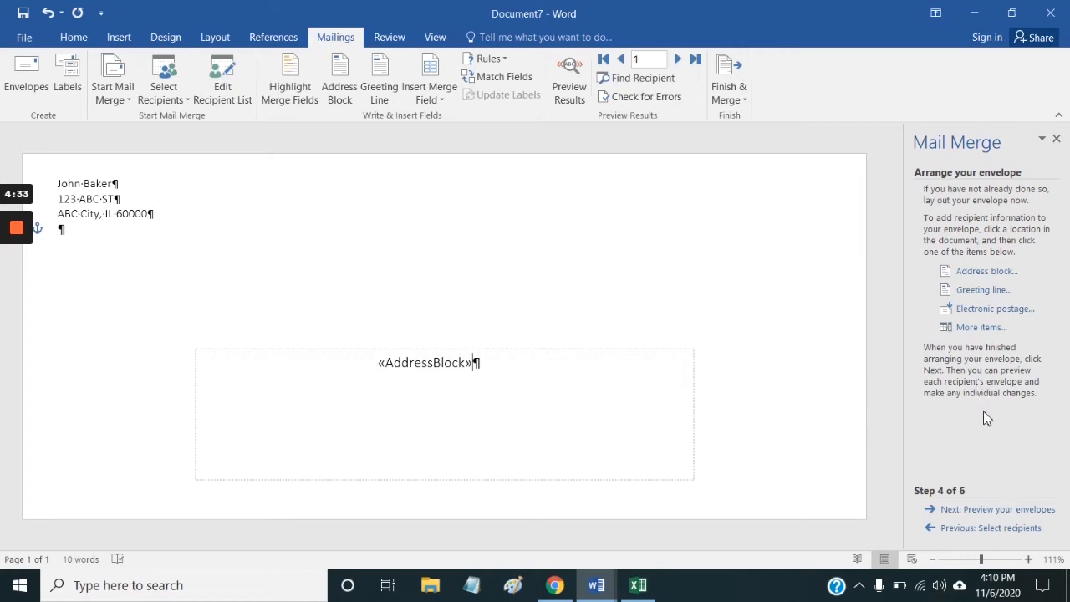
# Step: Preview the merged envelopes, going through the recipients up to recipient 4
pyautogui.click(997, 510)
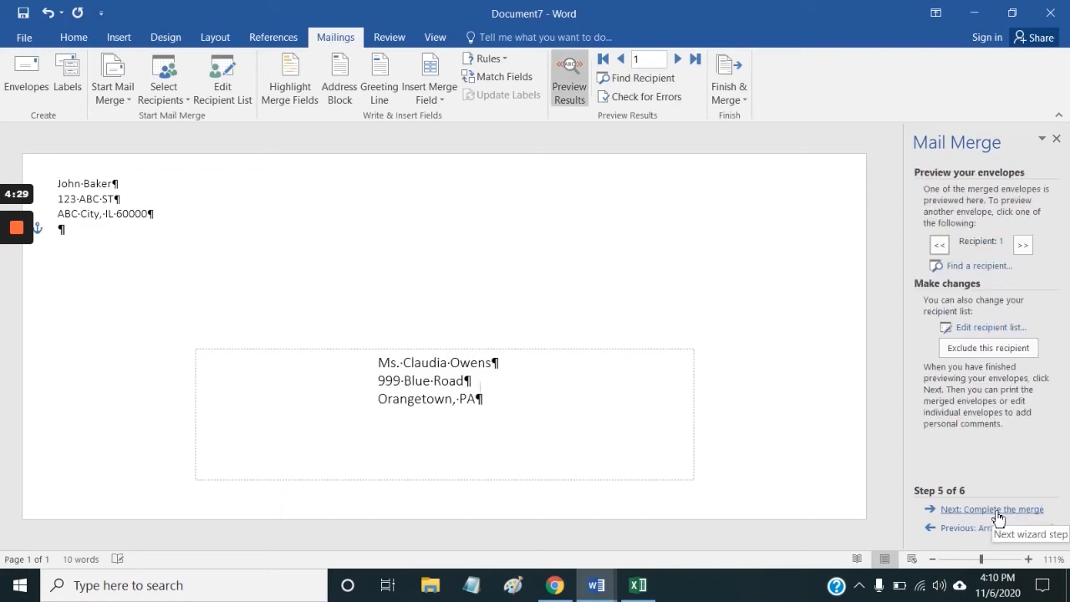
pyautogui.click(1021, 246)
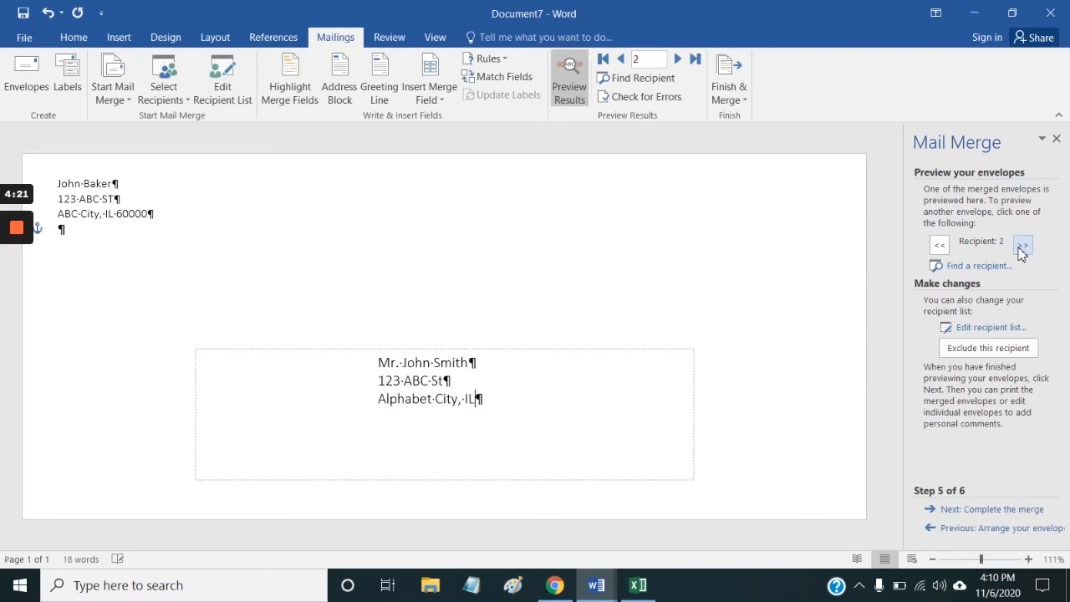
pyautogui.click(1022, 247)
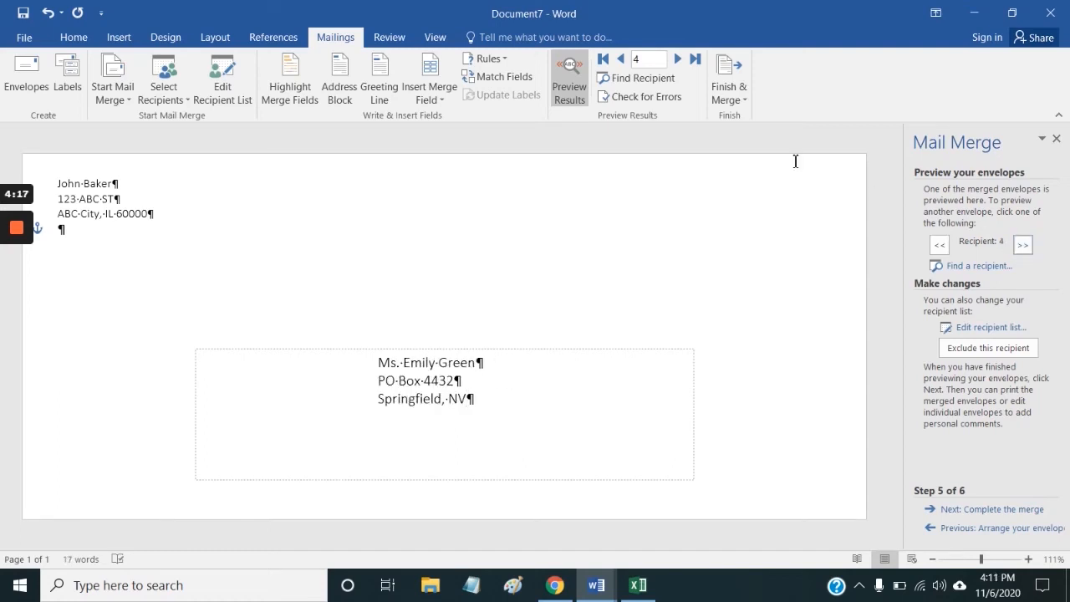
# Step: Hide the paragraph marks and other formatting symbols in the envelope document
pyautogui.click(18, 39)
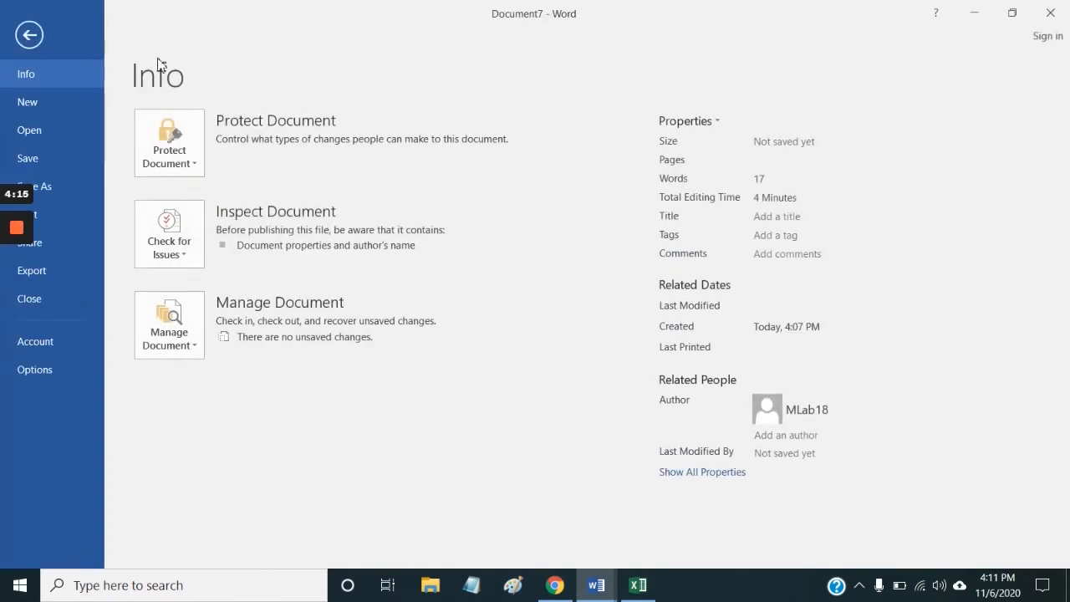
pyautogui.click(38, 37)
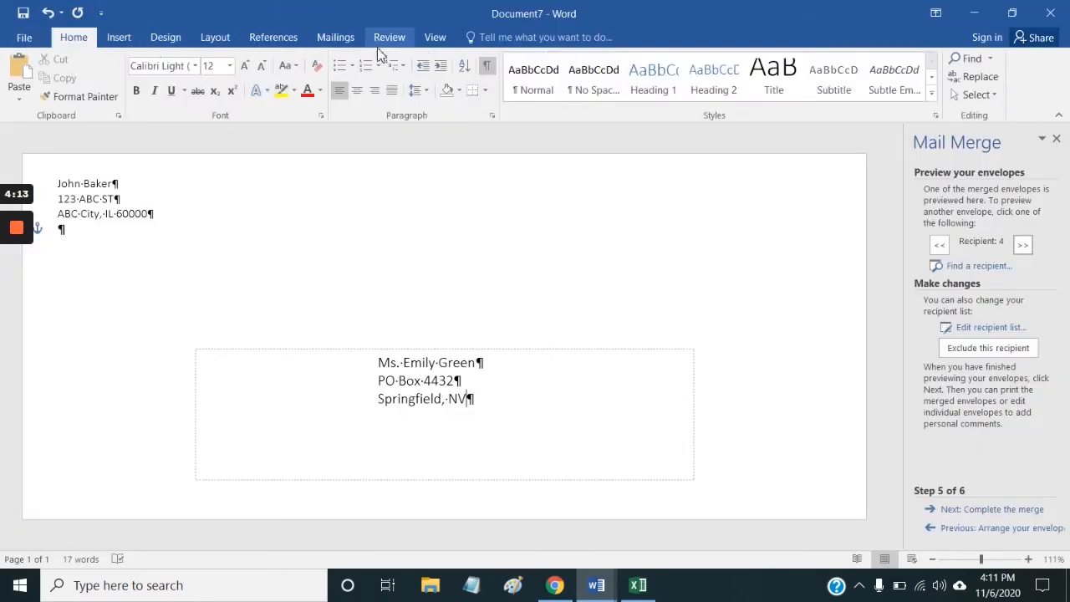
pyautogui.click(489, 67)
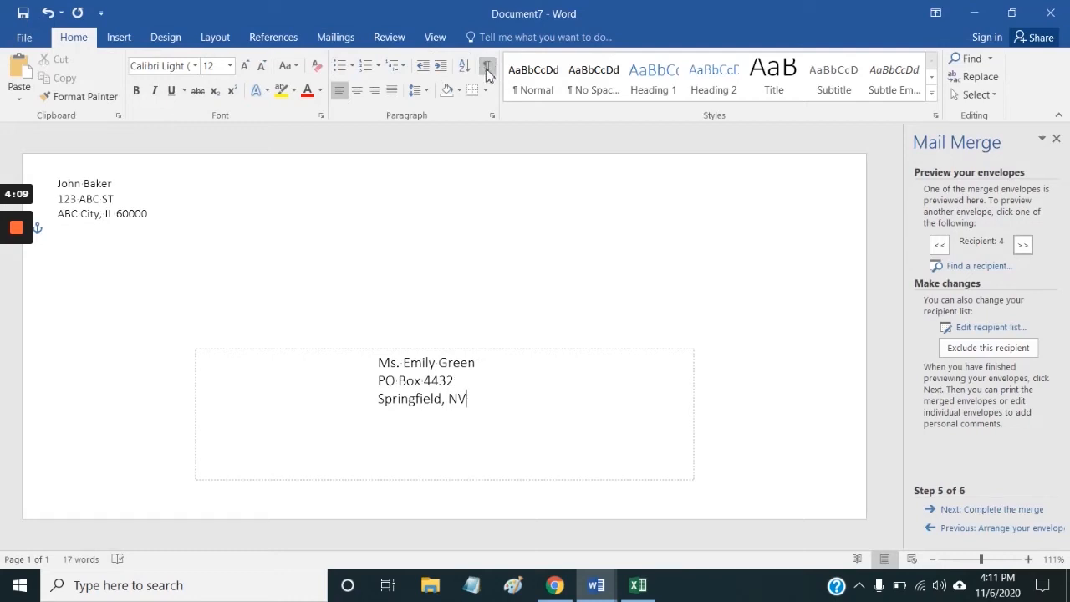
# Step: Preview the remaining merged envelopes up to recipient 8, and go back through them to recipient 1
pyautogui.click(1027, 248)
pyautogui.click(1019, 248)
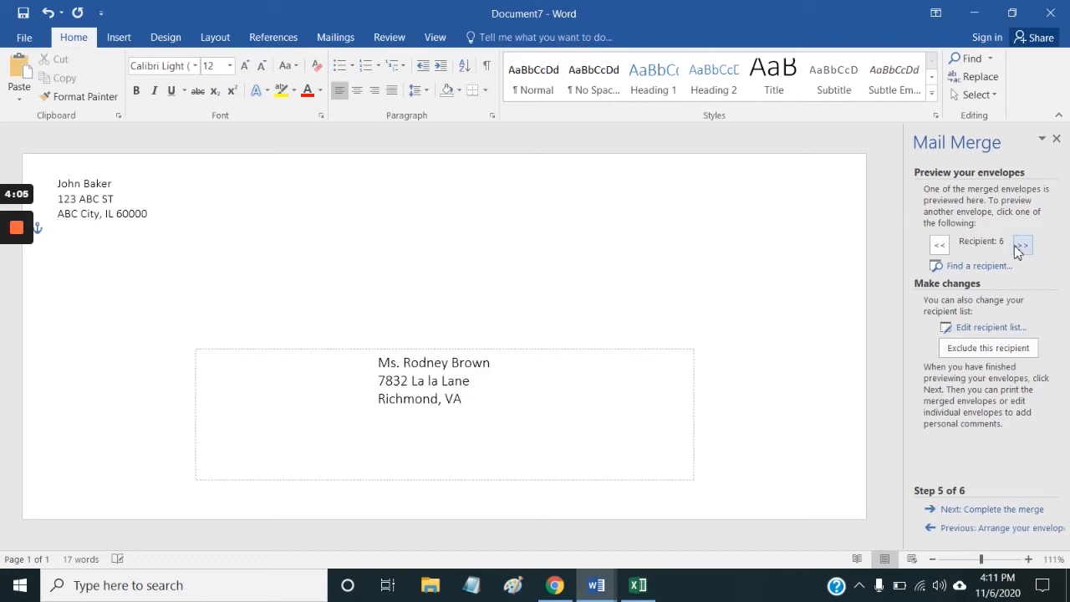
pyautogui.click(1020, 248)
pyautogui.click(1020, 248)
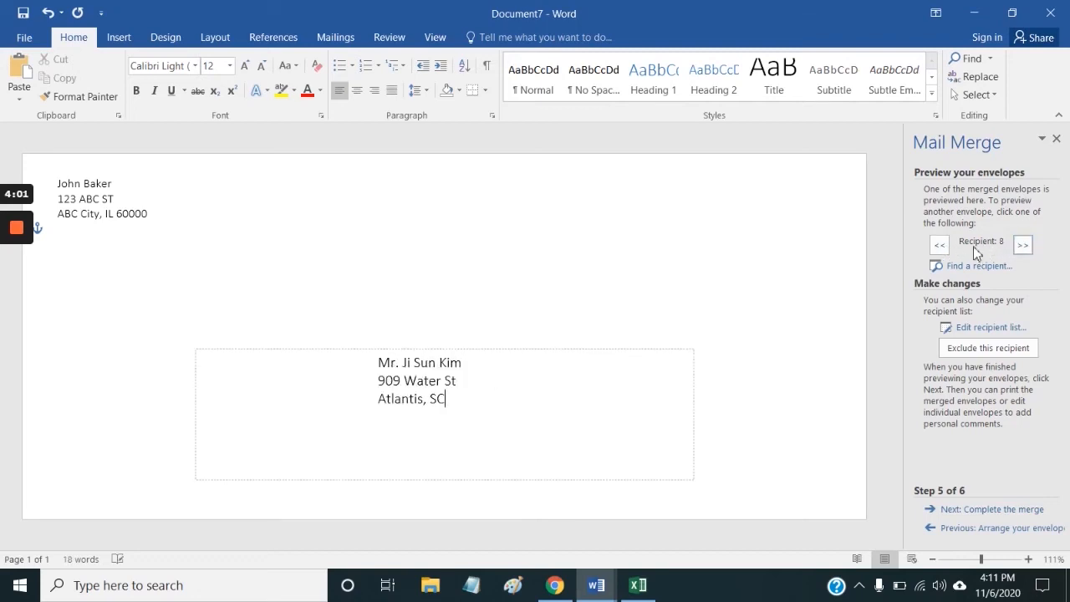
pyautogui.click(947, 249)
pyautogui.click(947, 249)
pyautogui.click(947, 249)
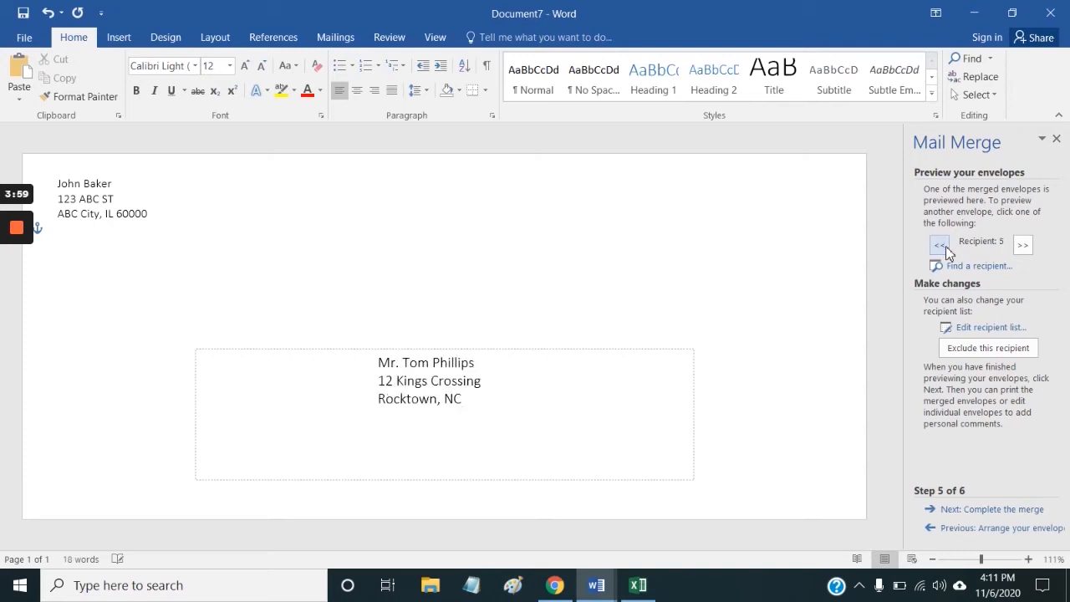
pyautogui.click(939, 245)
pyautogui.click(939, 245)
pyautogui.click(940, 245)
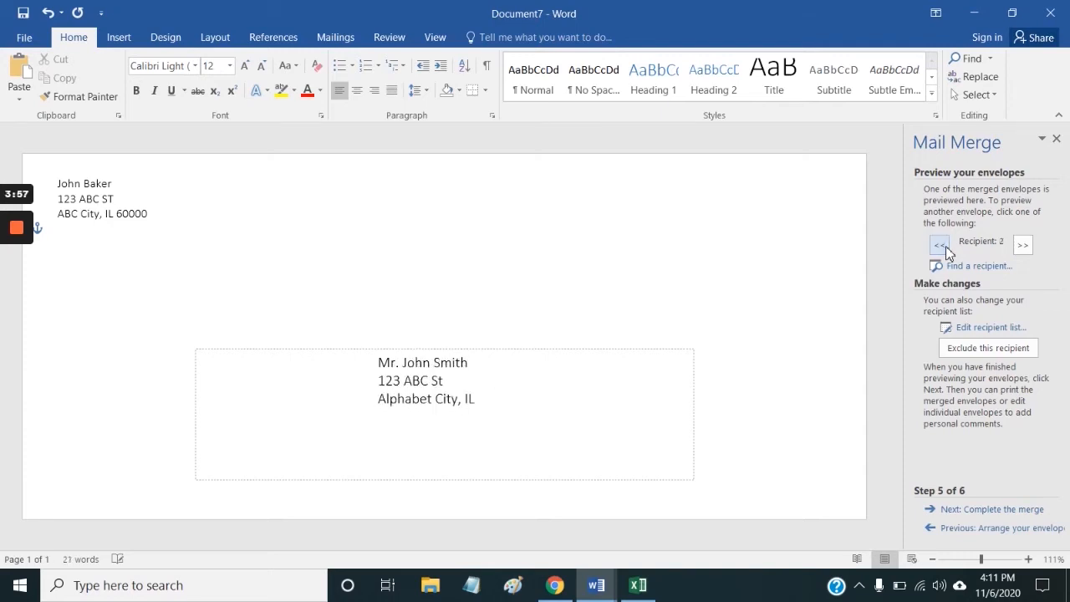
pyautogui.click(940, 245)
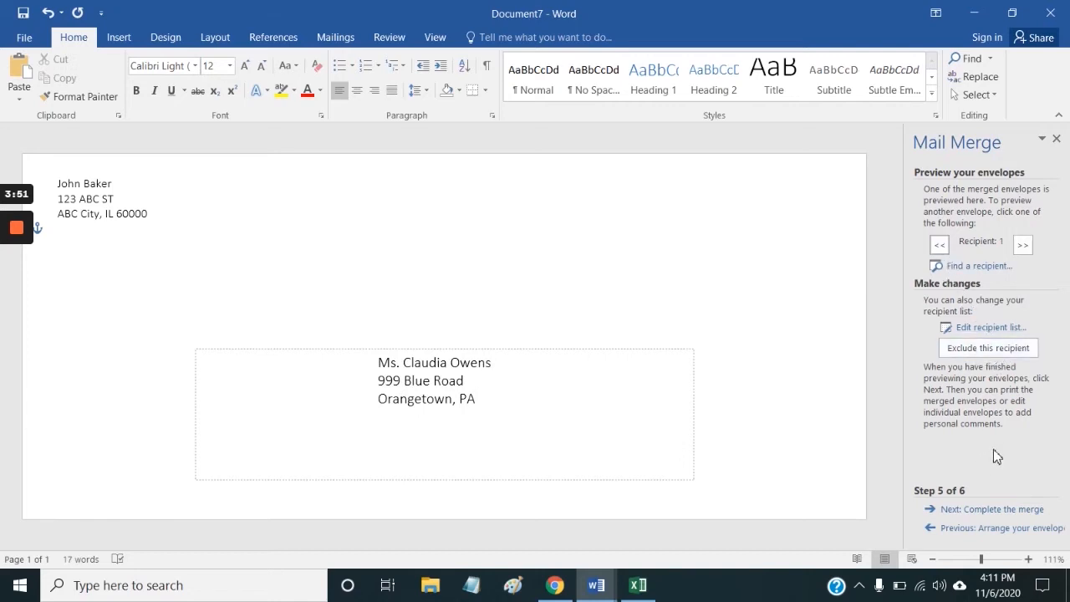
# Step: Complete the merge and print all envelope records with Microsoft Print to PDF
pyautogui.click(994, 510)
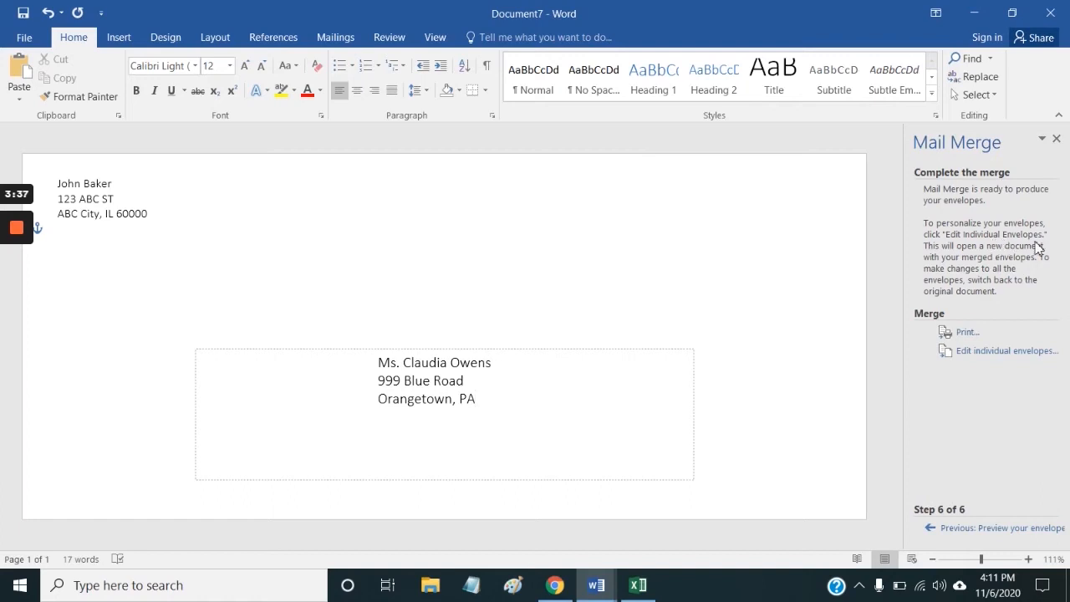
pyautogui.click(965, 334)
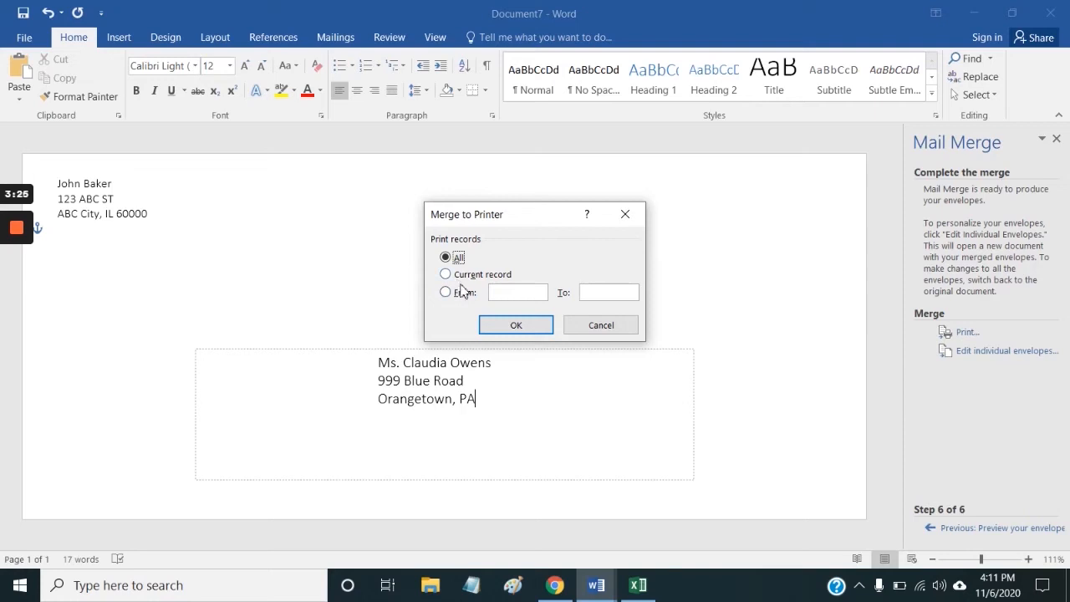
pyautogui.click(495, 325)
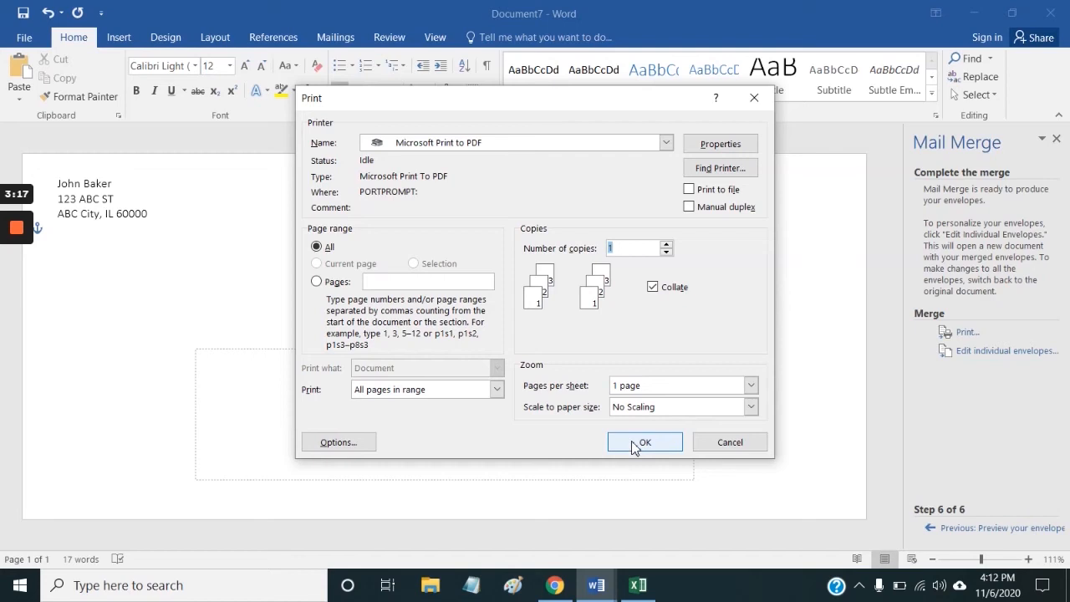
pyautogui.click(666, 142)
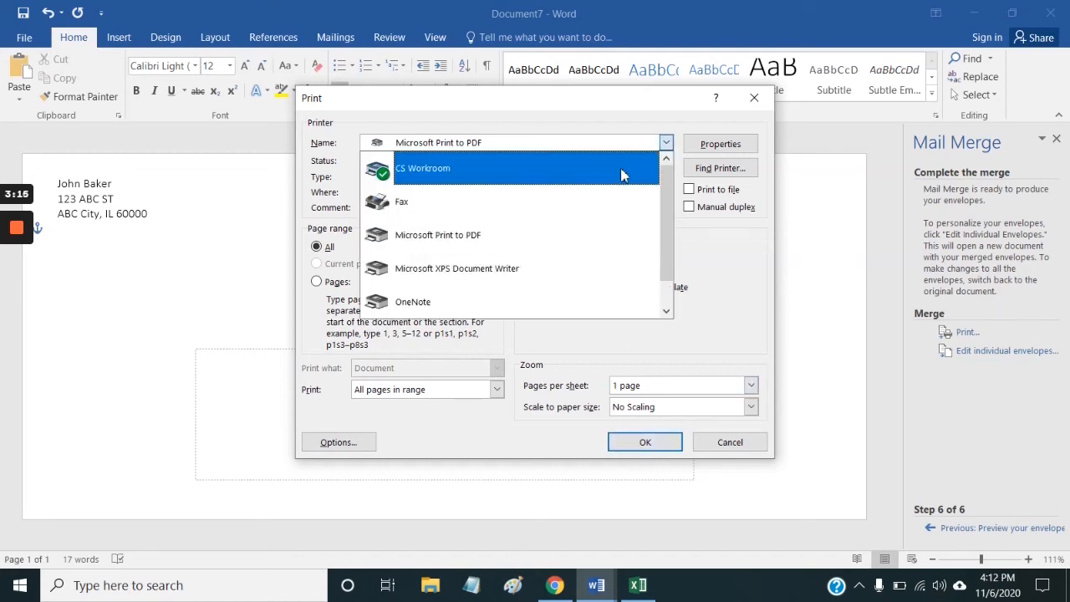
pyautogui.click(707, 351)
pyautogui.click(640, 442)
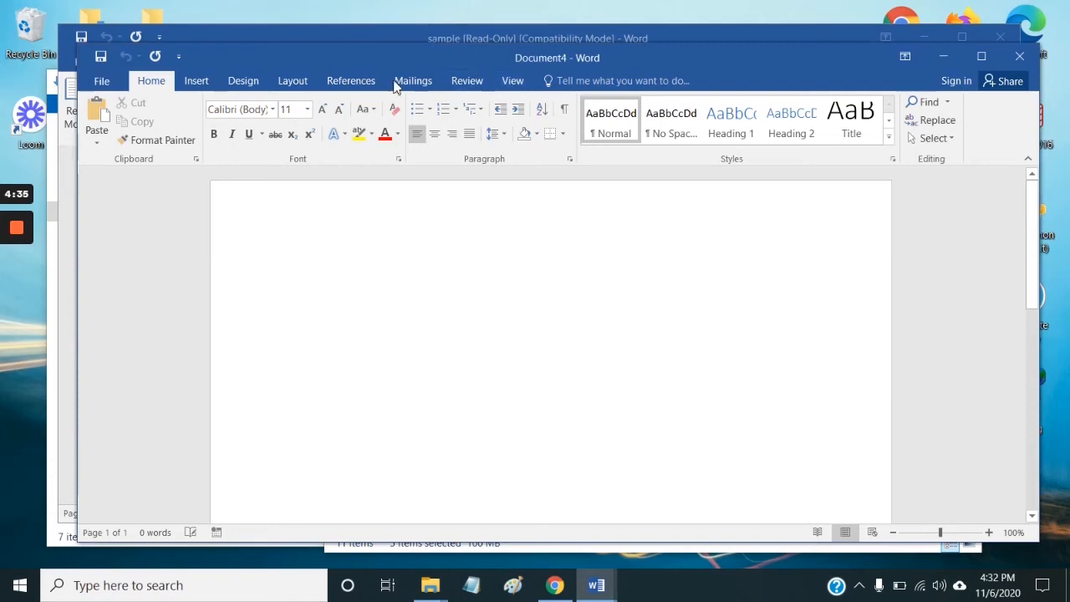
# Step: Check the list of existing macros in all active templates and documents, and close it
pyautogui.click(513, 81)
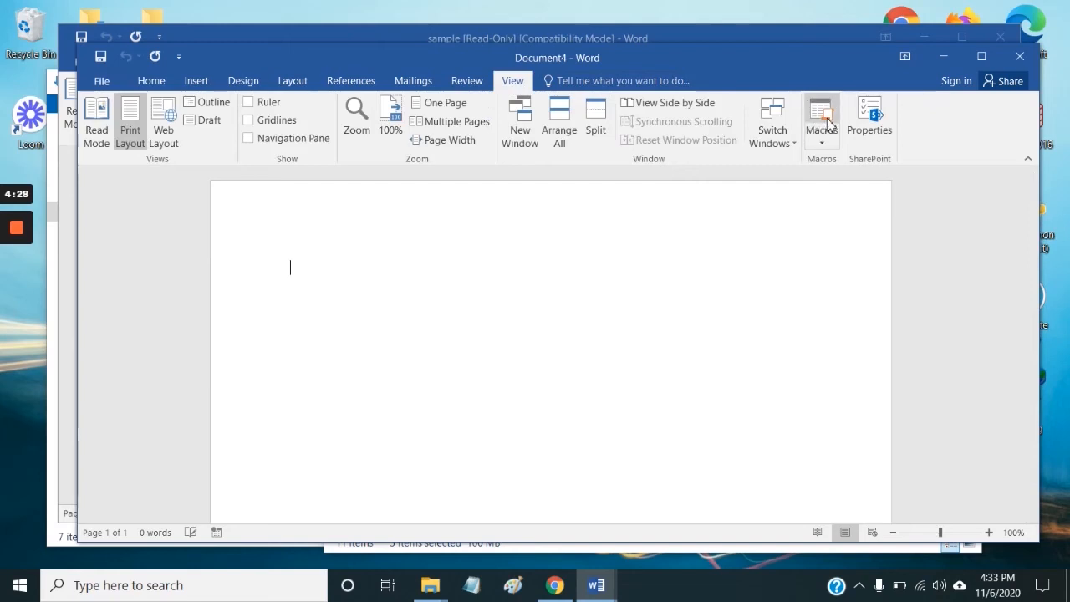
pyautogui.click(825, 146)
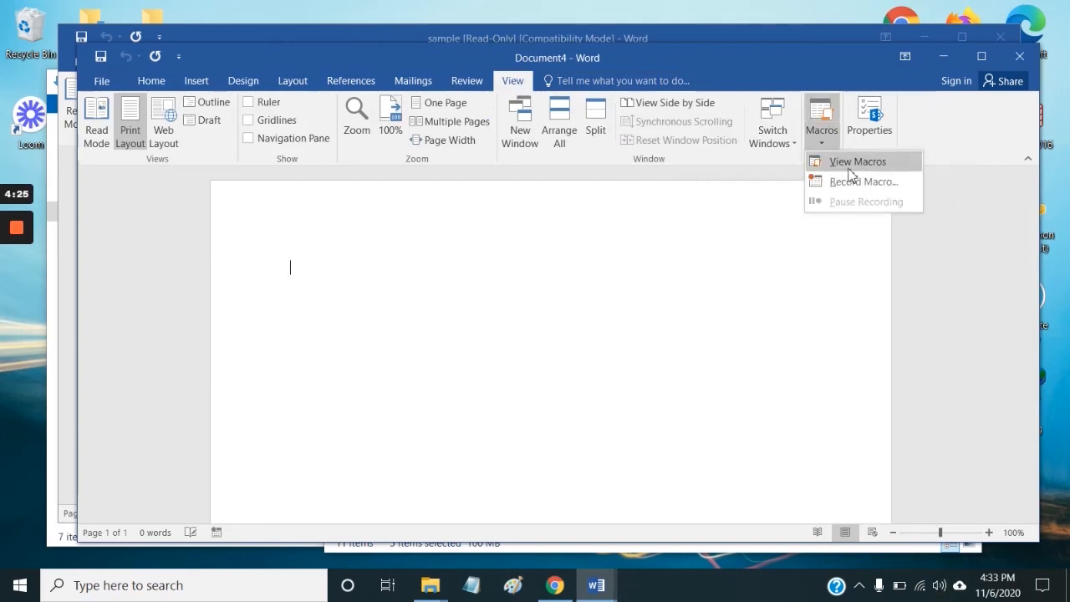
pyautogui.click(851, 163)
pyautogui.click(735, 419)
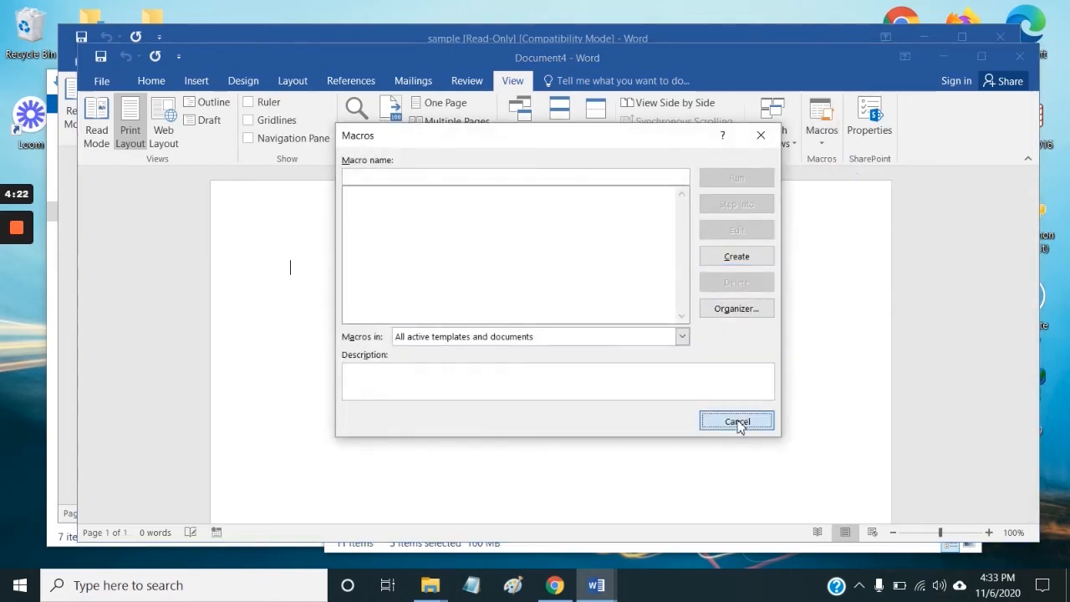
# Step: Set up a new macro recording named CreateTable, stored in All Documents (Normal.dotm), and assign it to a button
pyautogui.click(826, 145)
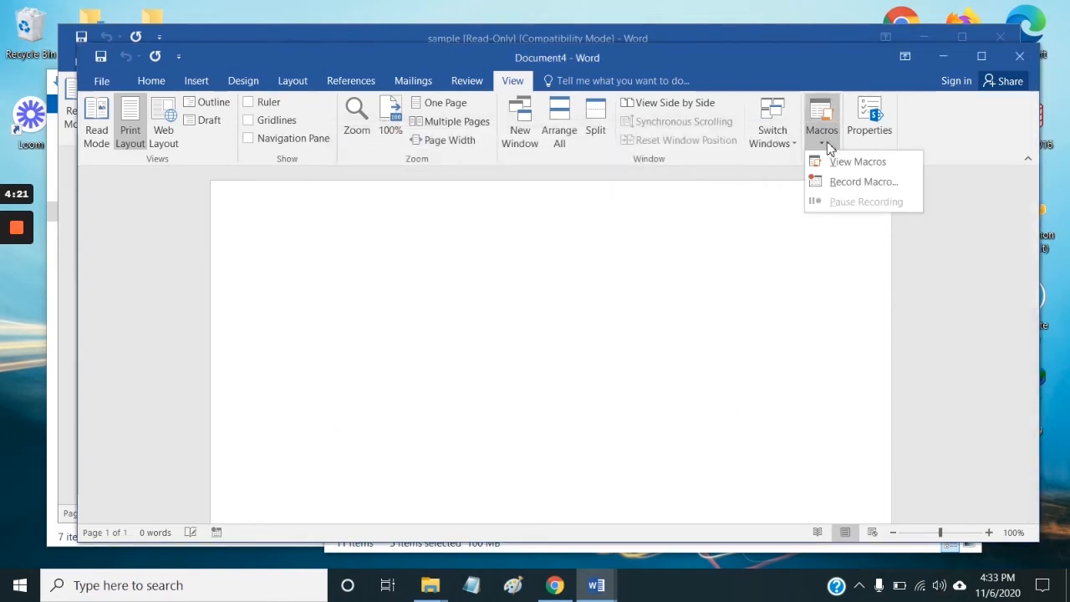
pyautogui.click(842, 184)
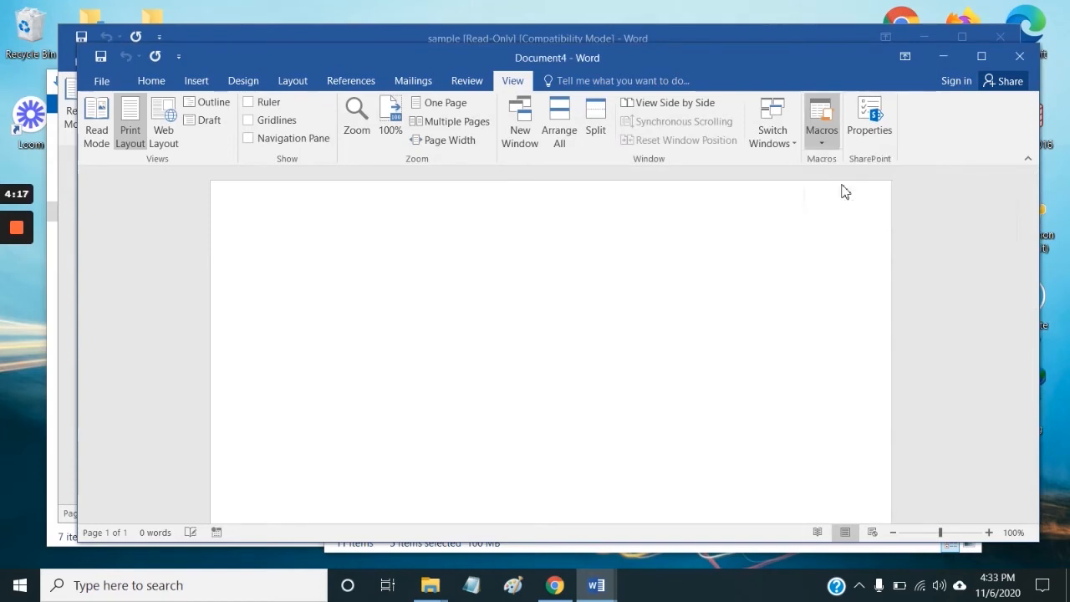
pyautogui.moveTo(570, 167); pyautogui.dragTo(699, 89)
pyautogui.write('c')
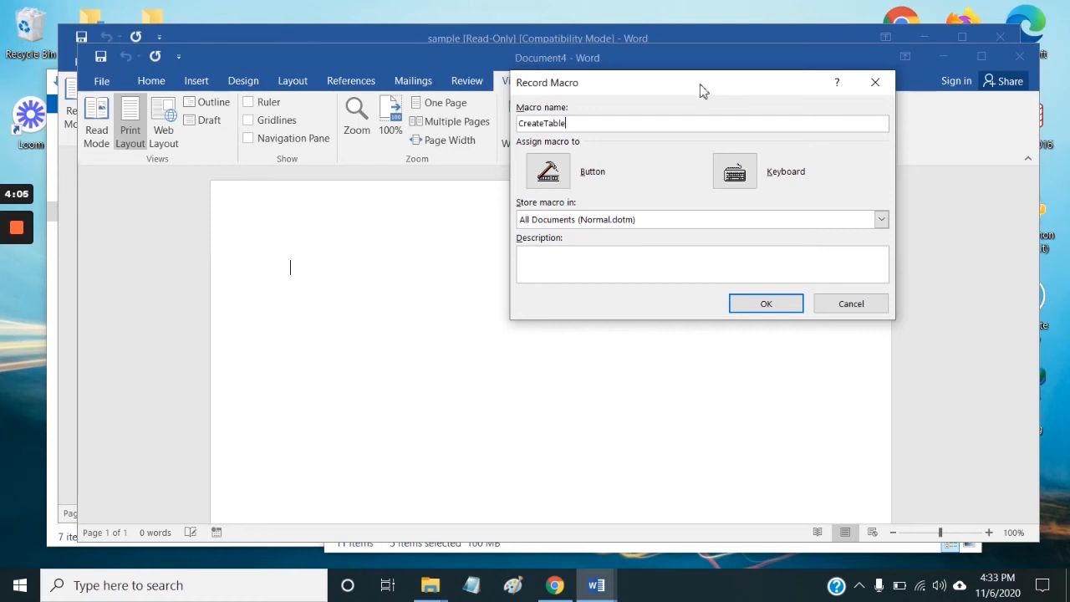
pyautogui.click(551, 174)
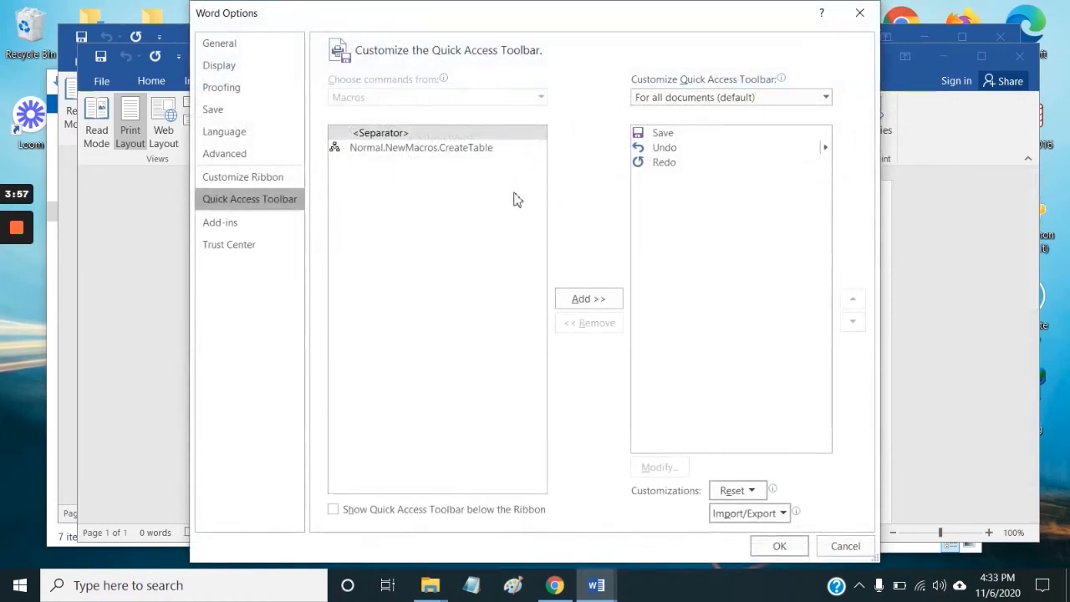
# Step: Add the CreateTable macro to the Quick Access Toolbar with a cloud-shaped callout symbol, and begin recording
pyautogui.click(393, 157)
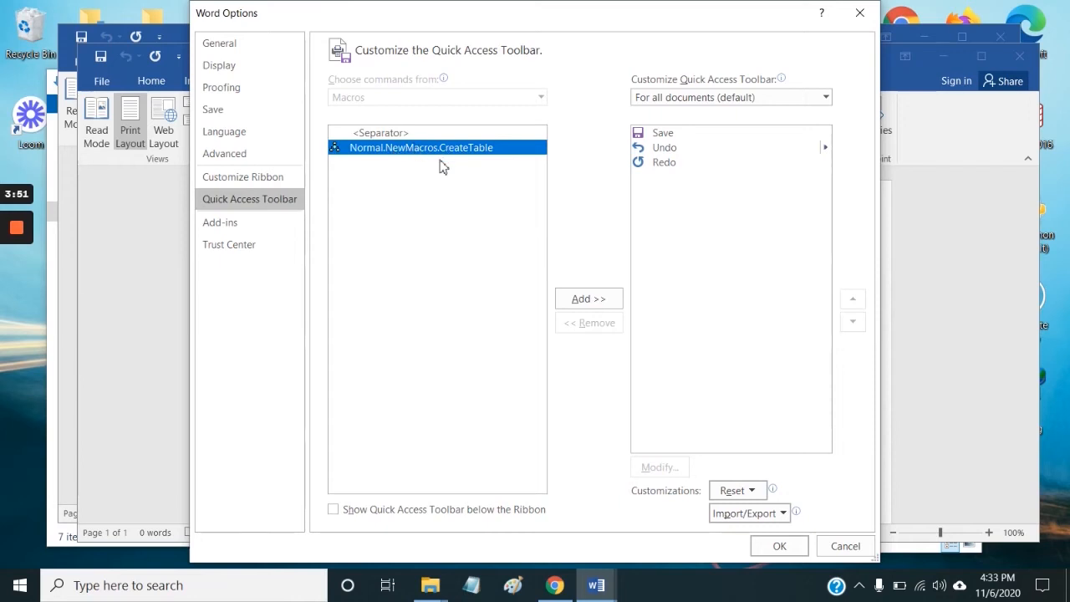
pyautogui.click(588, 303)
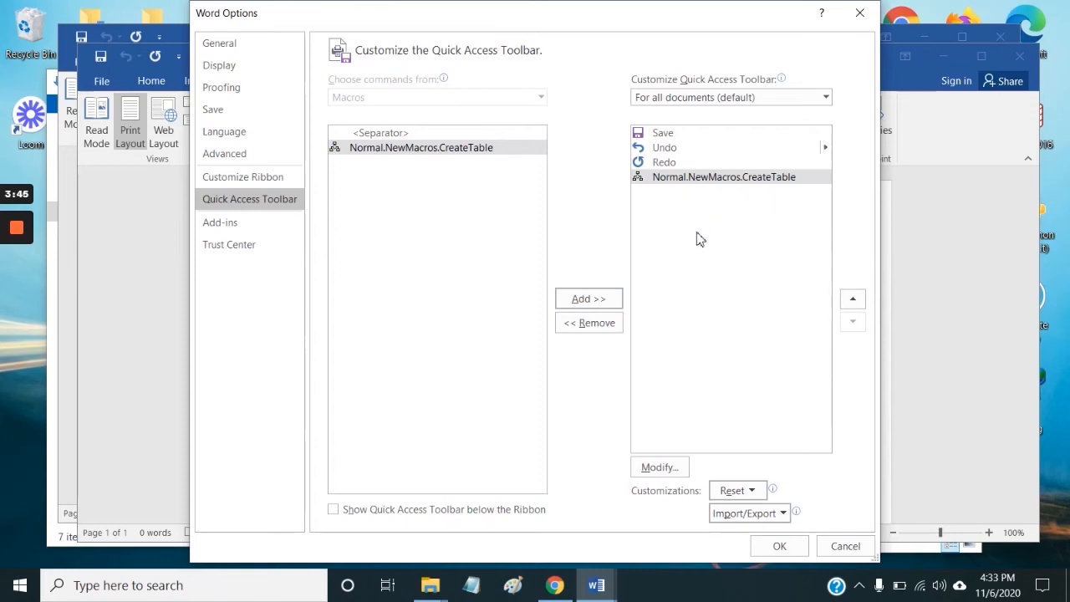
pyautogui.click(661, 470)
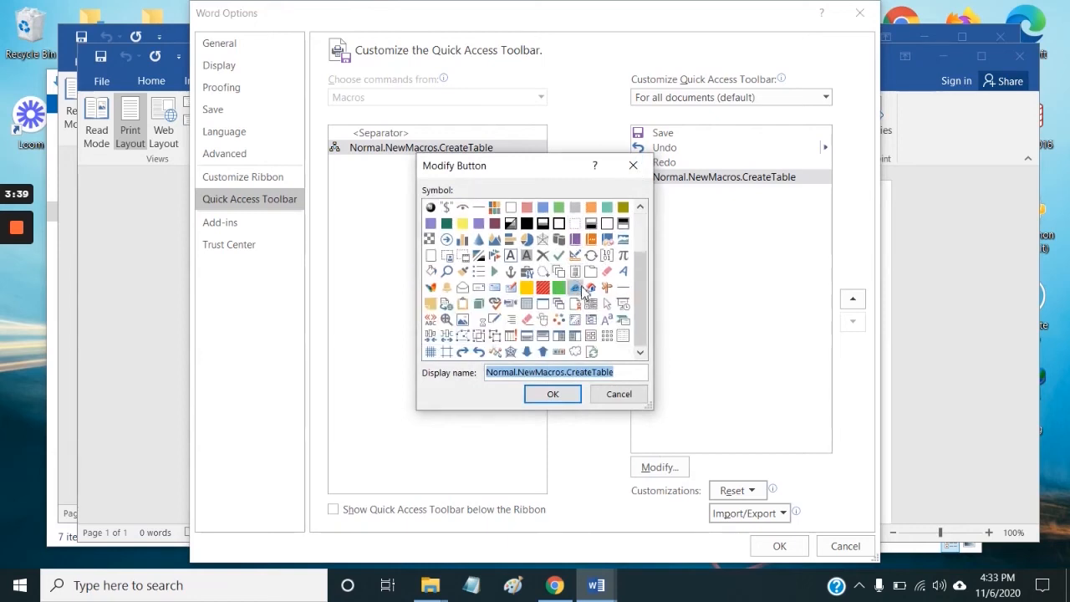
pyautogui.click(577, 354)
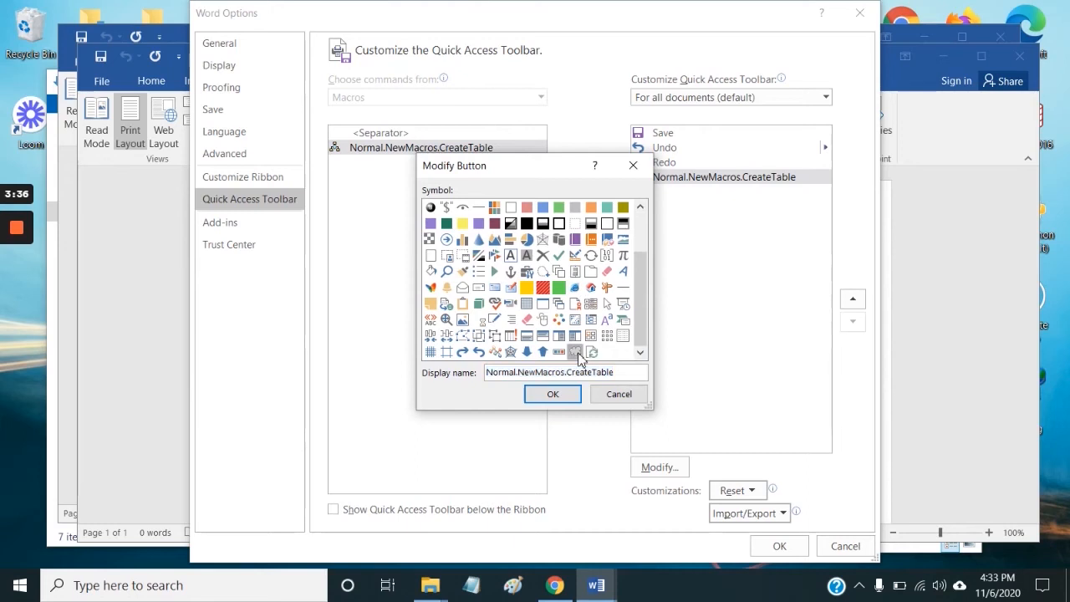
pyautogui.click(552, 394)
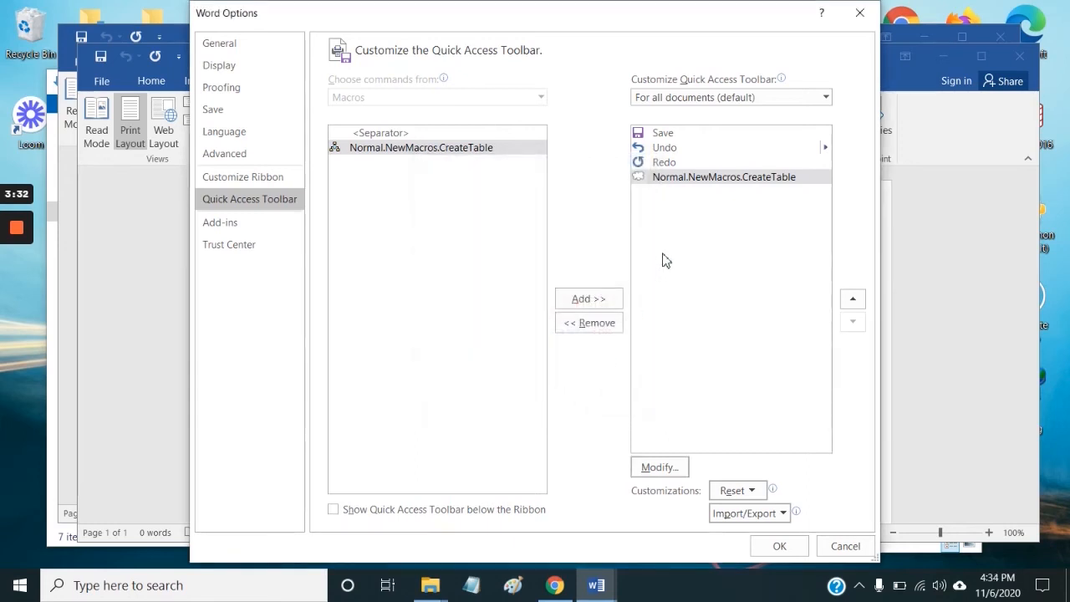
pyautogui.click(776, 547)
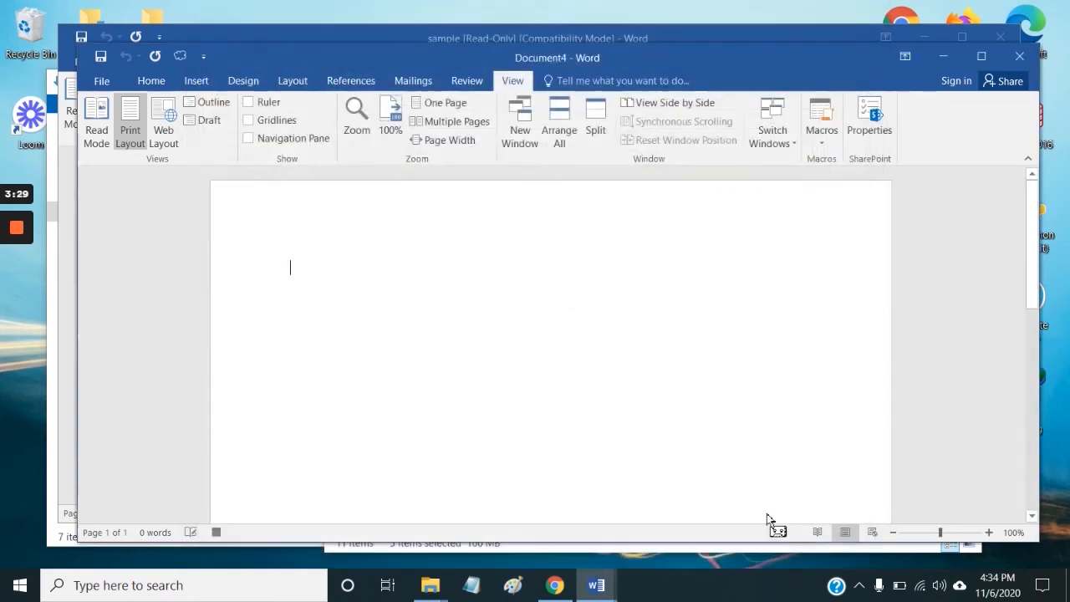
pyautogui.click(823, 143)
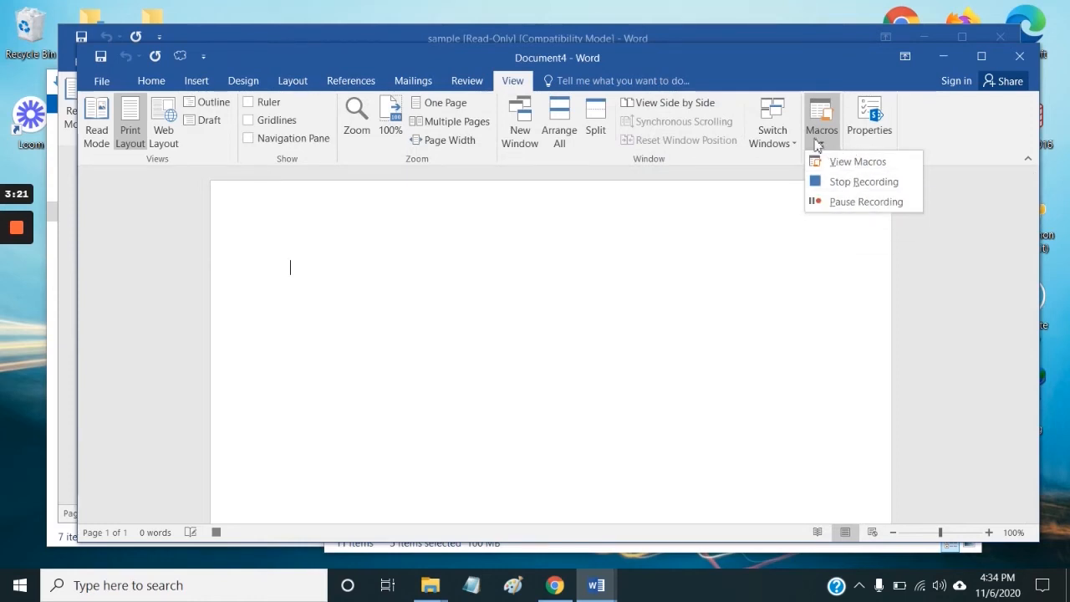
pyautogui.click(728, 65)
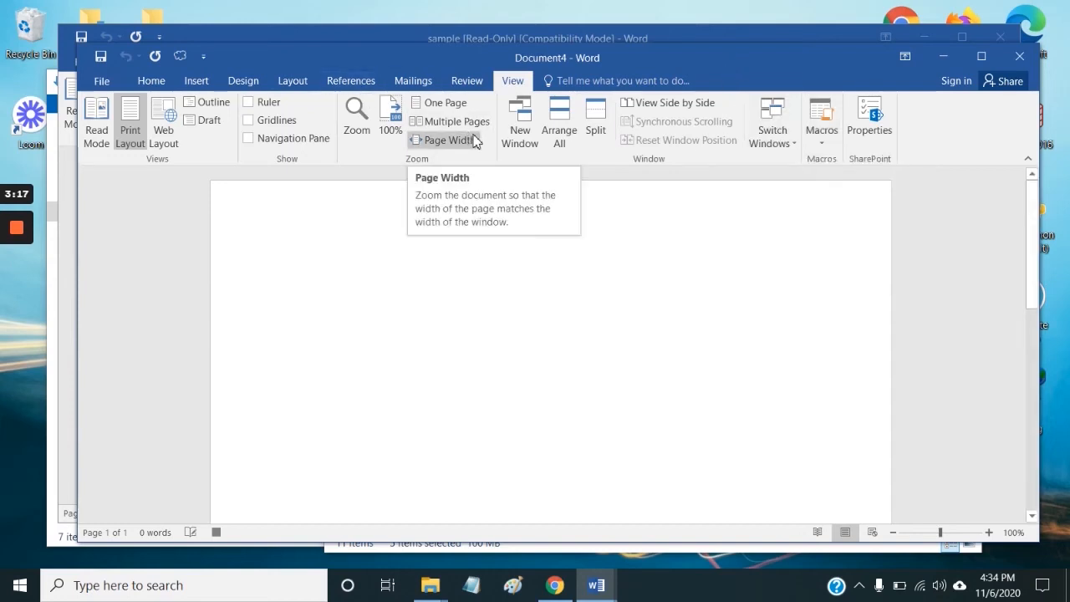
# Step: Insert a table with four columns and four rows in the blank document
pyautogui.click(187, 82)
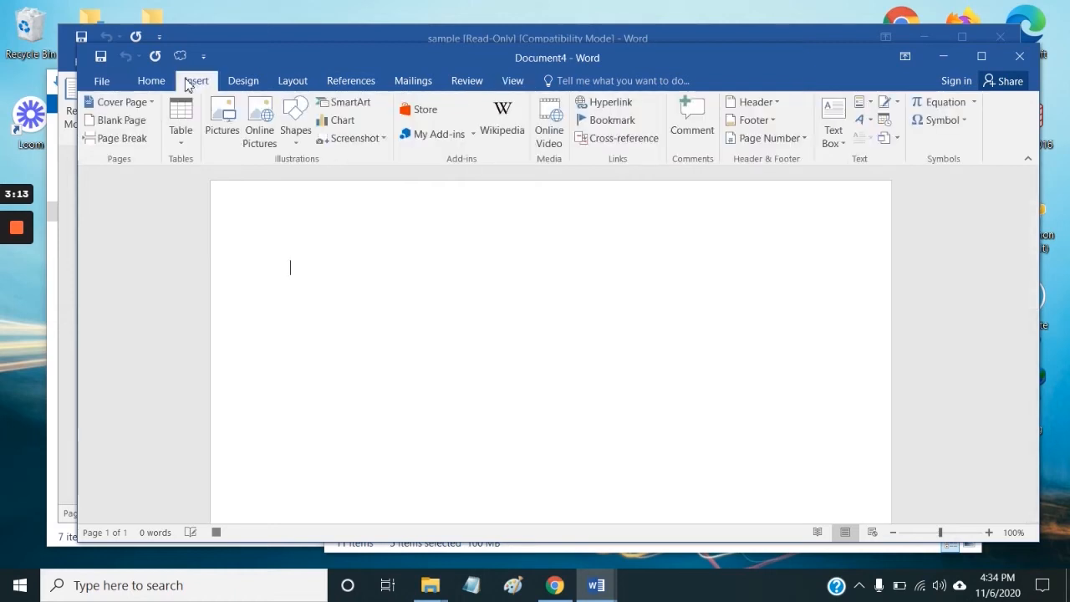
pyautogui.click(181, 142)
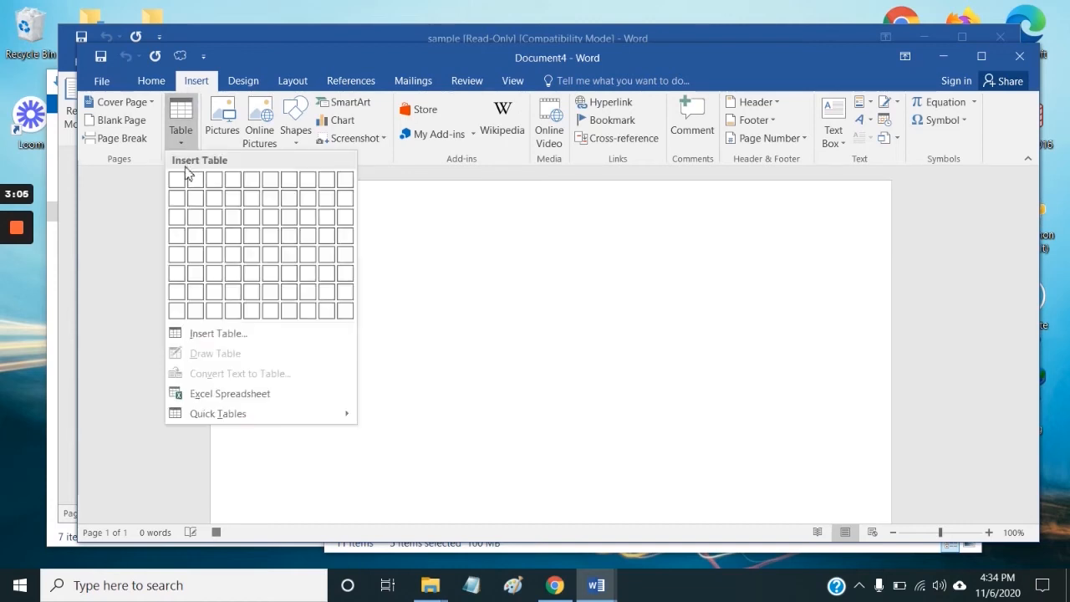
pyautogui.click(230, 237)
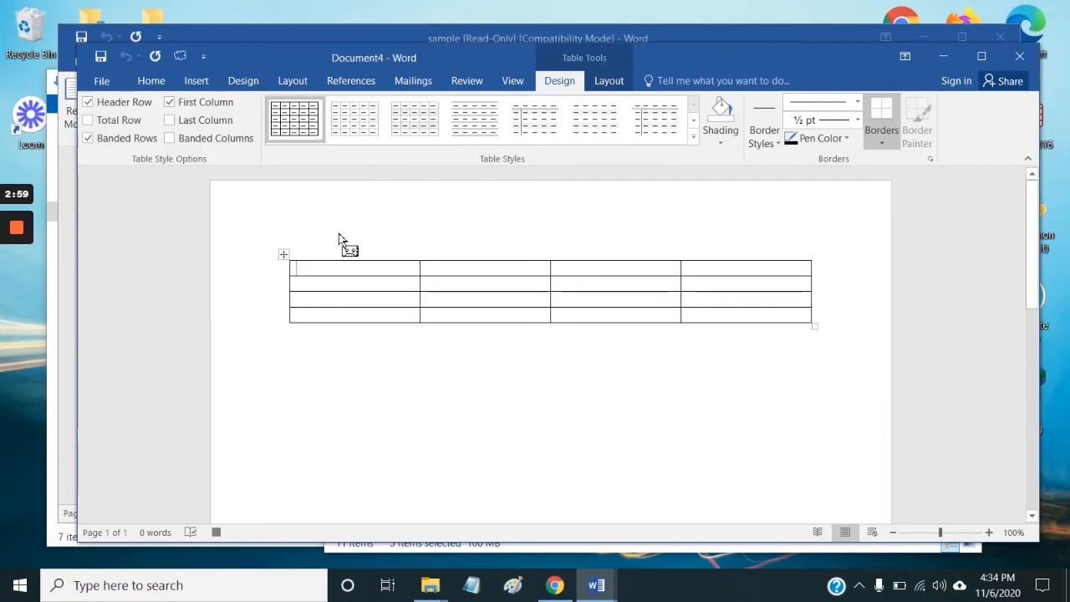
# Step: Fill the table's first row with the headings First Name, Second Name, Third Name and Role
pyautogui.write('Firs')
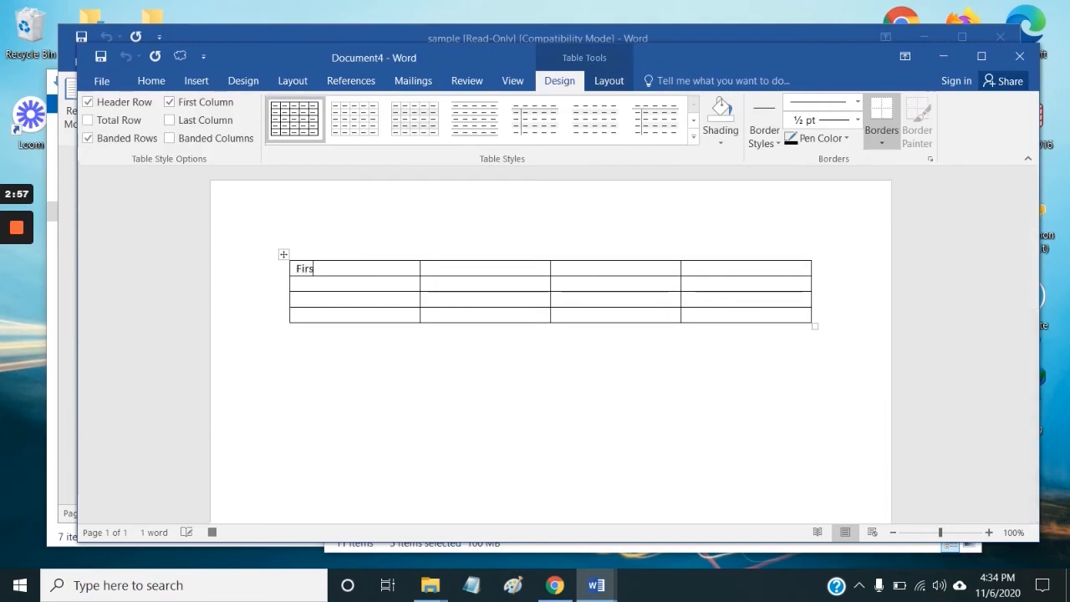
pyautogui.write('t Name')
pyautogui.press('Tab')
pyautogui.write('S')
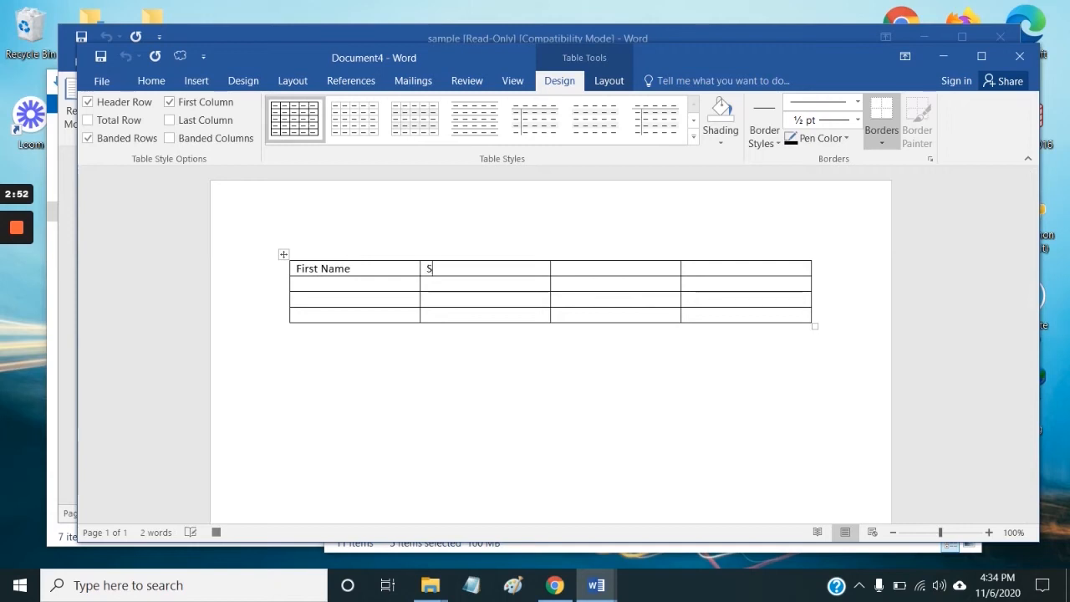
pyautogui.write('econd Name\t')
pyautogui.write('Third')
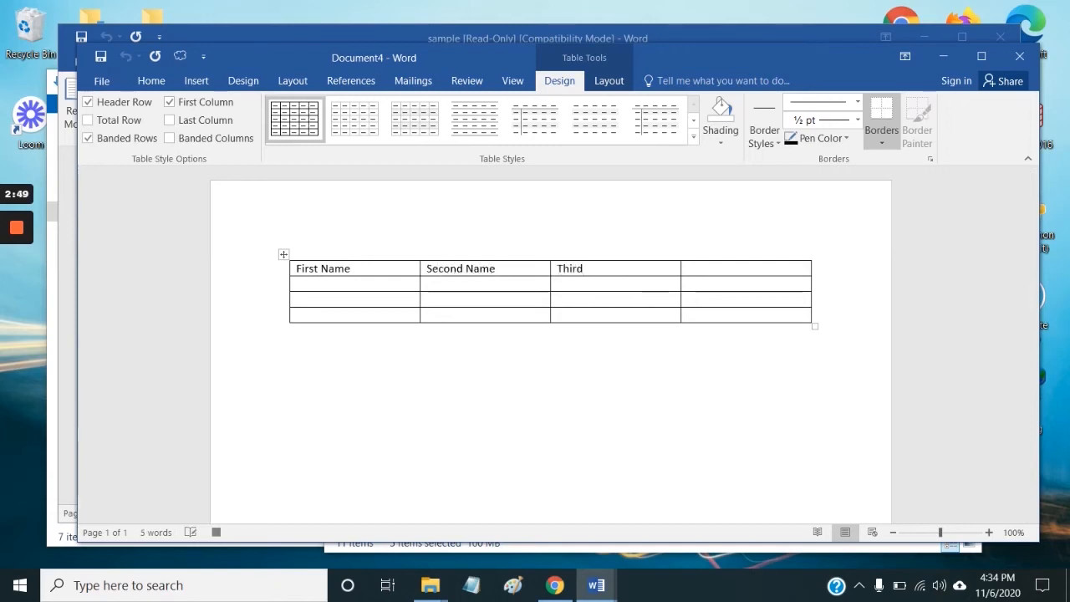
pyautogui.write(' Name\t')
pyautogui.write('Role')
# Step: Stop recording the CreateTable macro and view it in the list of available macros
pyautogui.click(513, 81)
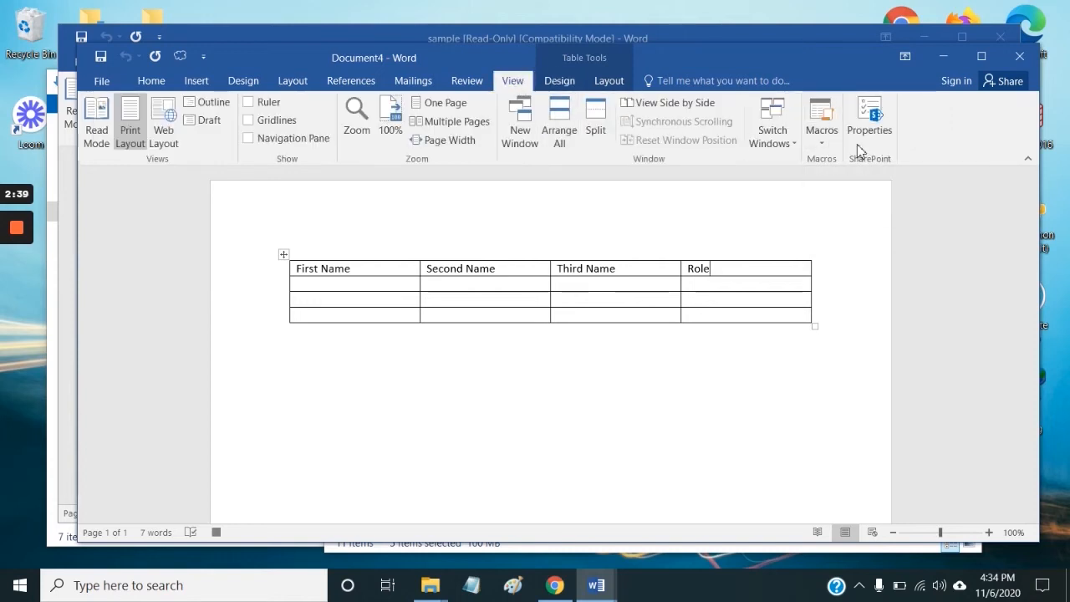
pyautogui.click(823, 147)
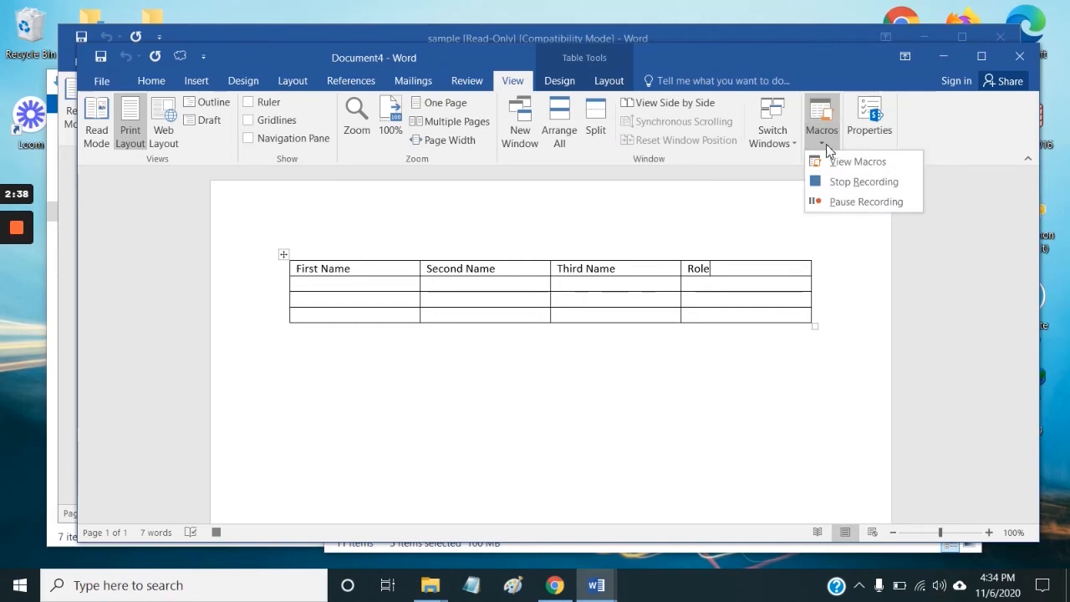
pyautogui.click(854, 182)
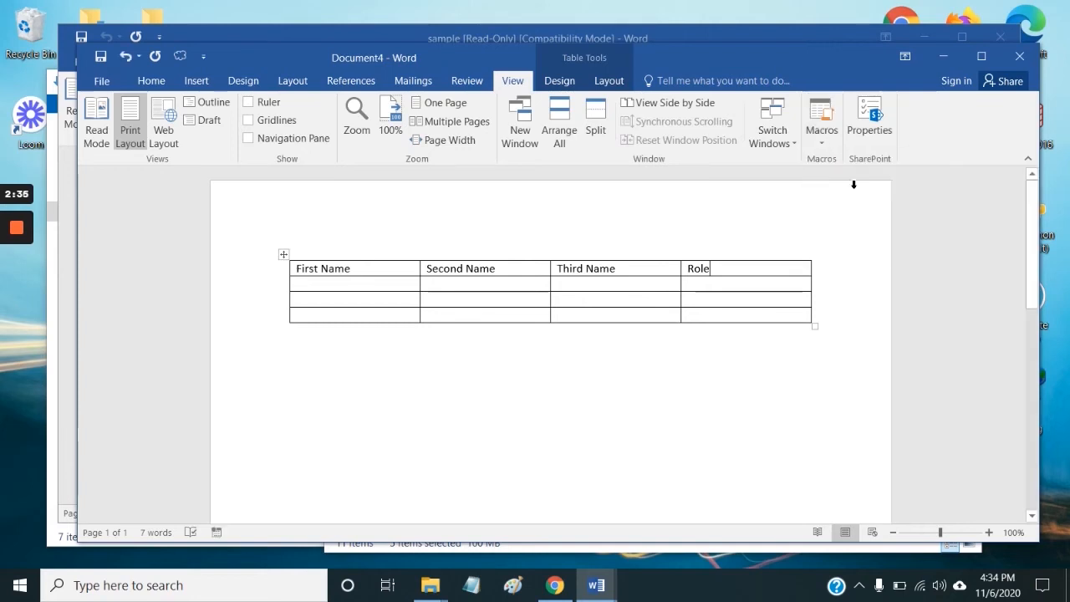
pyautogui.click(822, 113)
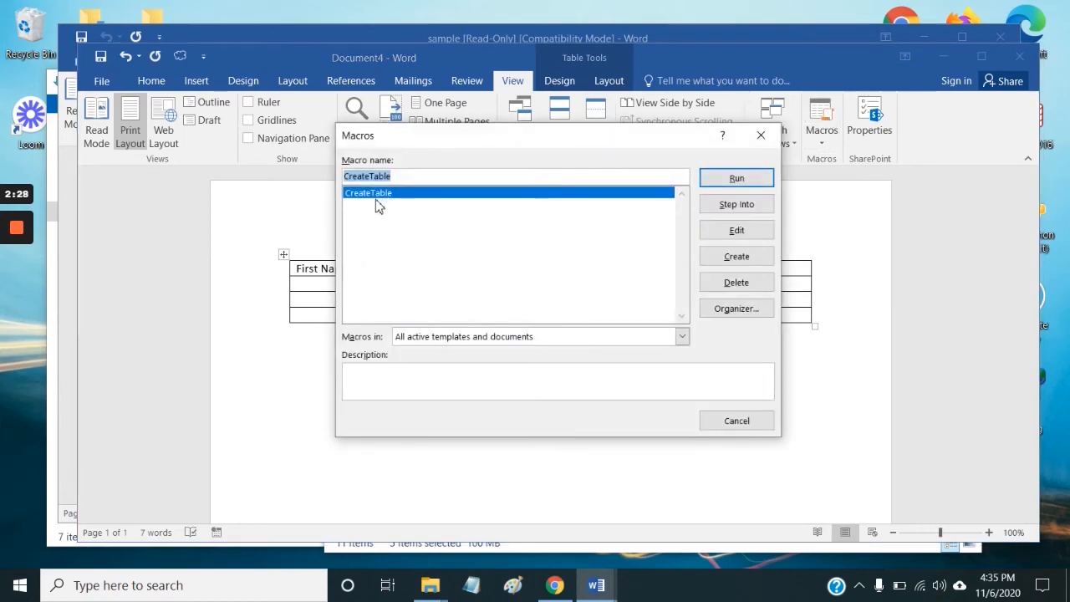
pyautogui.click(740, 422)
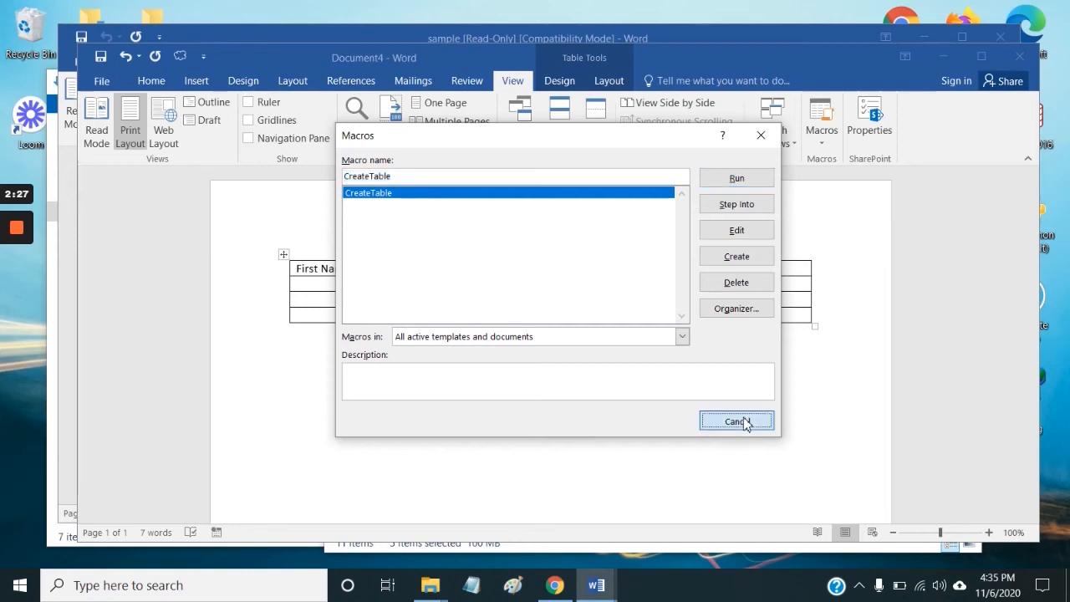
# Step: Run the CreateTable macro from its Quick Access Toolbar button below the existing table, and close the document without saving
pyautogui.click(443, 372)
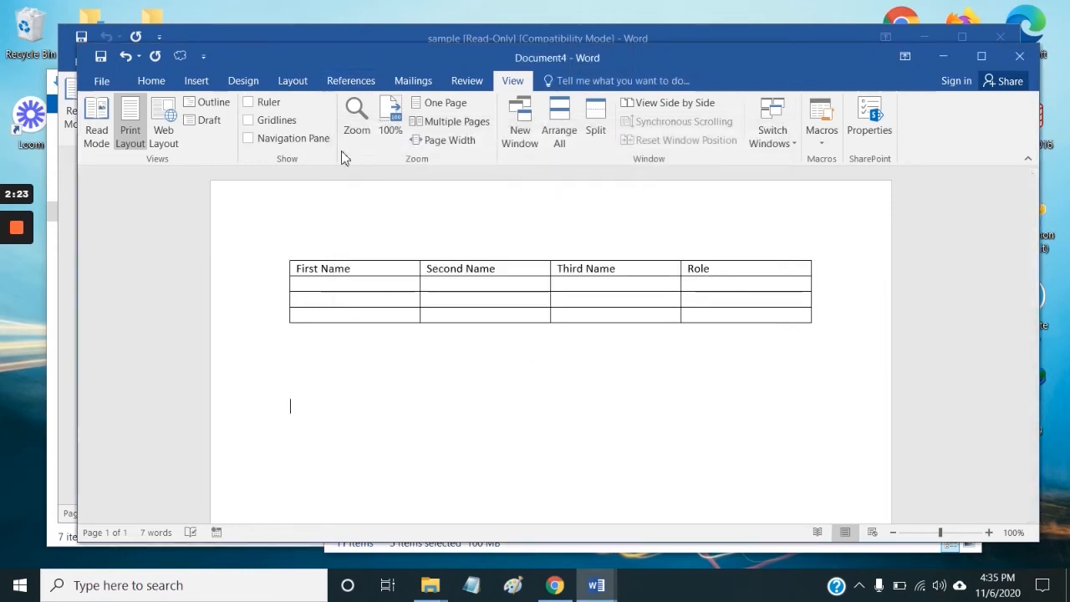
pyautogui.click(180, 56)
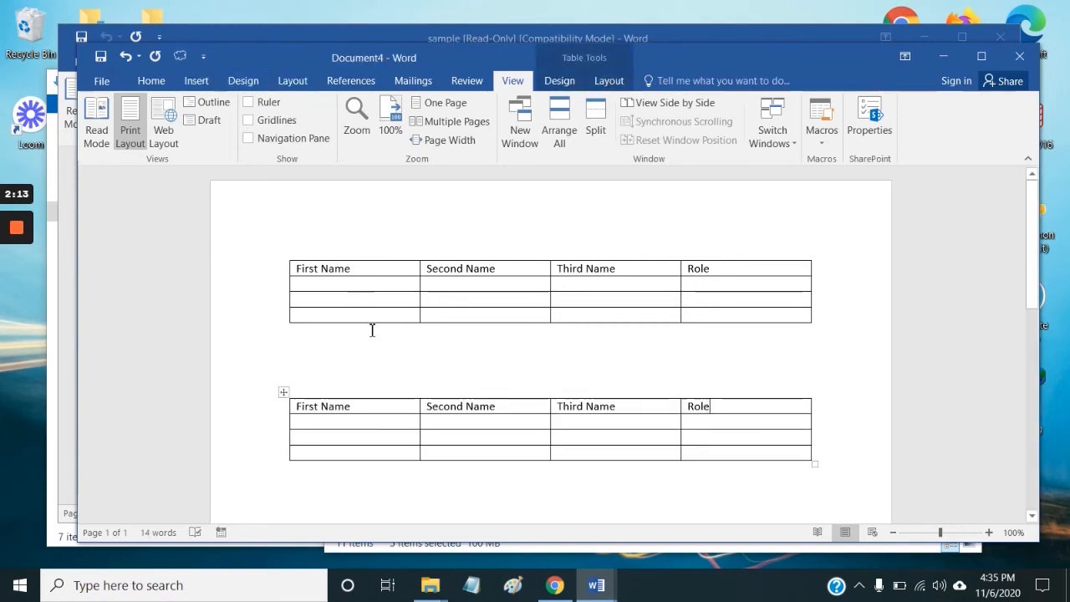
pyautogui.click(1018, 57)
pyautogui.click(539, 324)
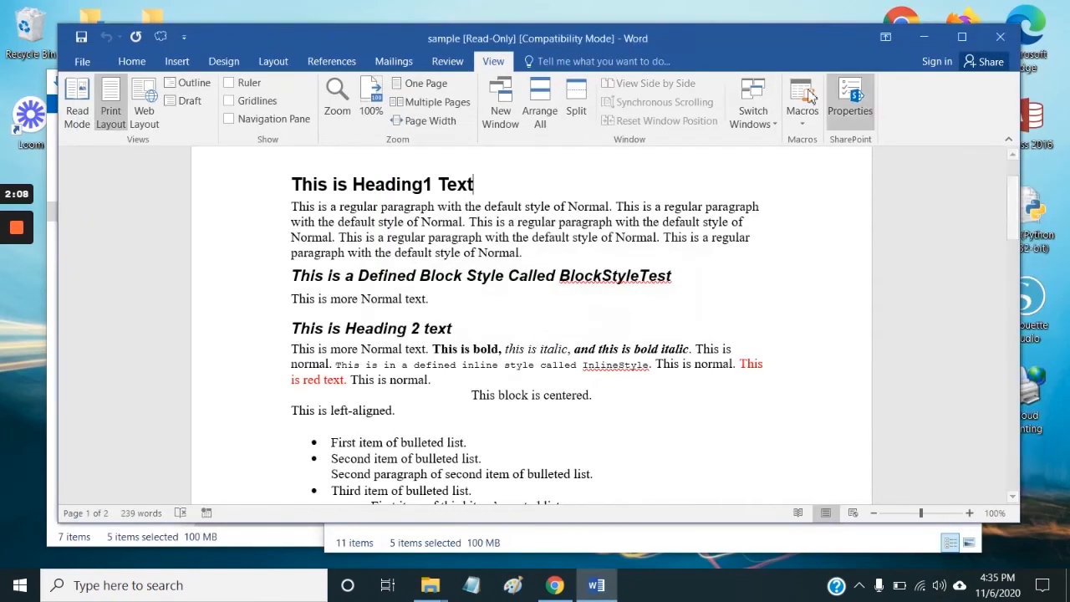
# Step: Clear the remaining document and File Explorer windows away to show the desktop
pyautogui.press('super')
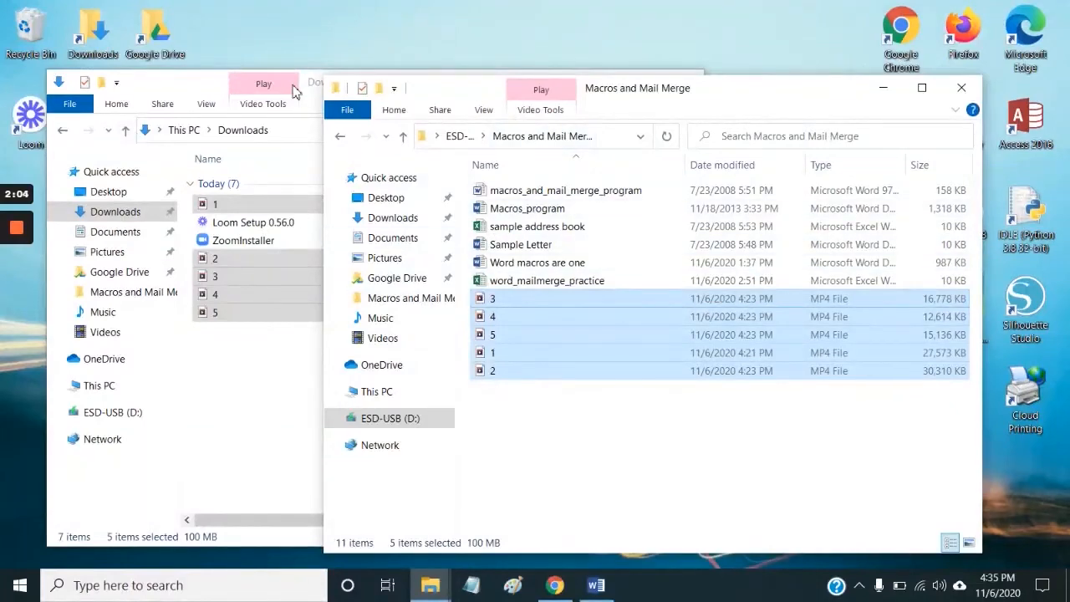
pyautogui.click(269, 83)
pyautogui.click(616, 83)
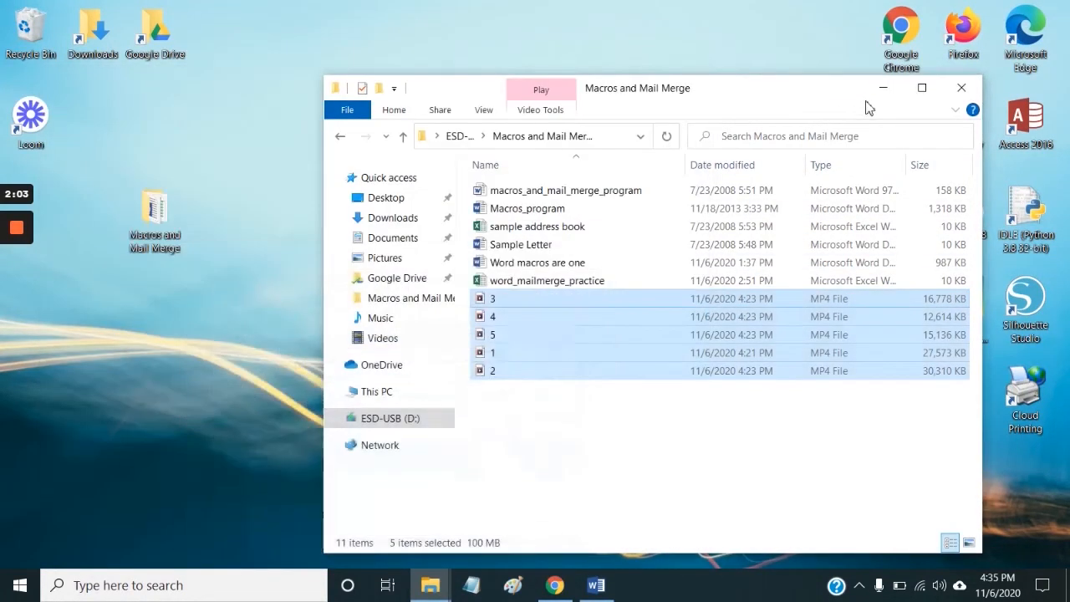
pyautogui.click(883, 87)
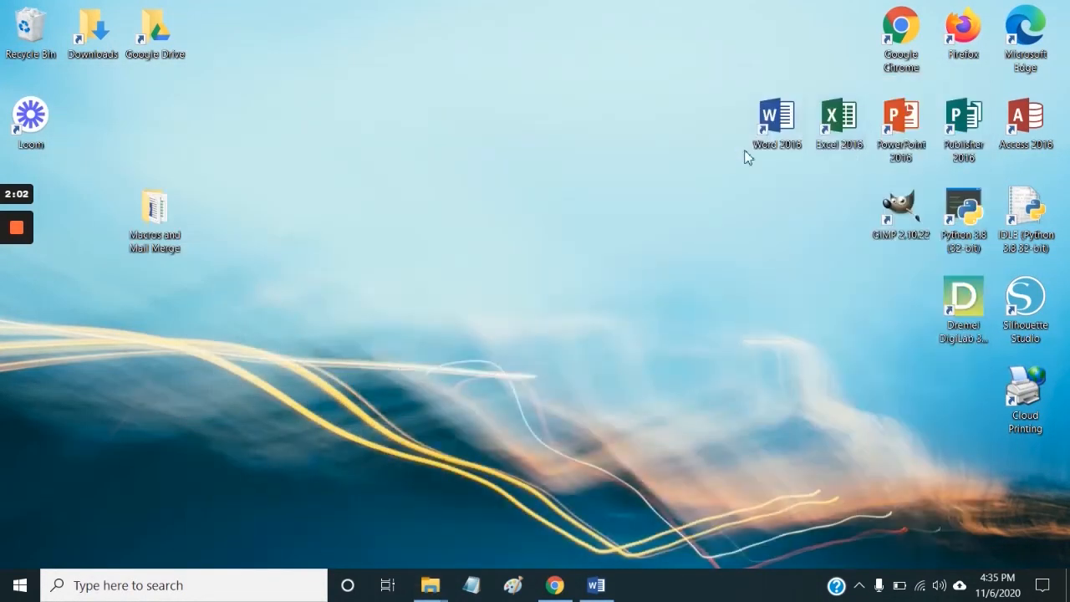
# Step: Start a new blank Word document and insert the headed table with the CreateTable button on the Quick Access Toolbar
pyautogui.doubleClick(785, 114)
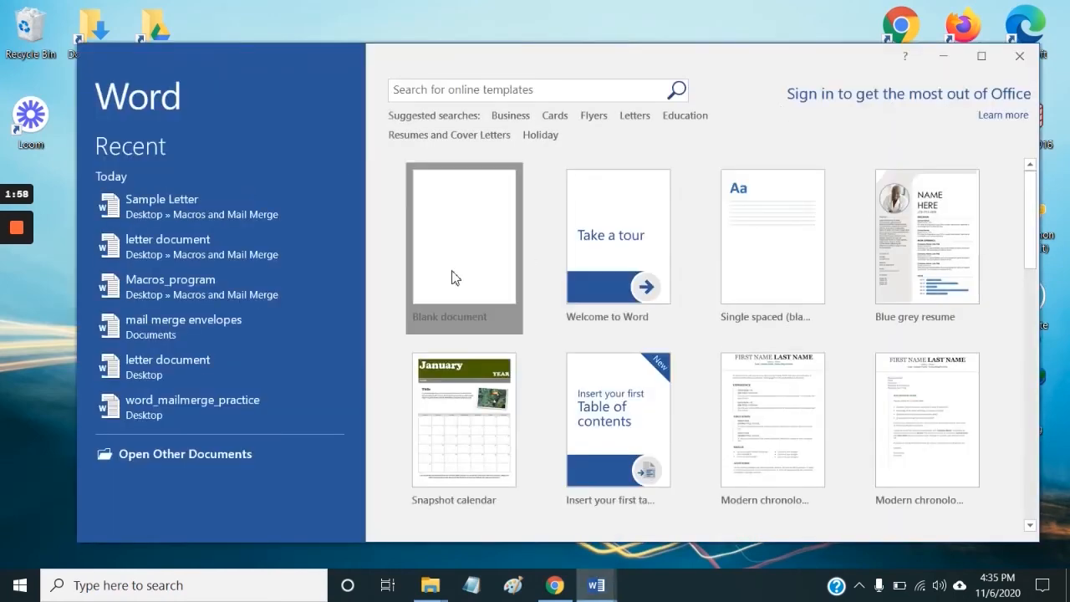
pyautogui.click(454, 277)
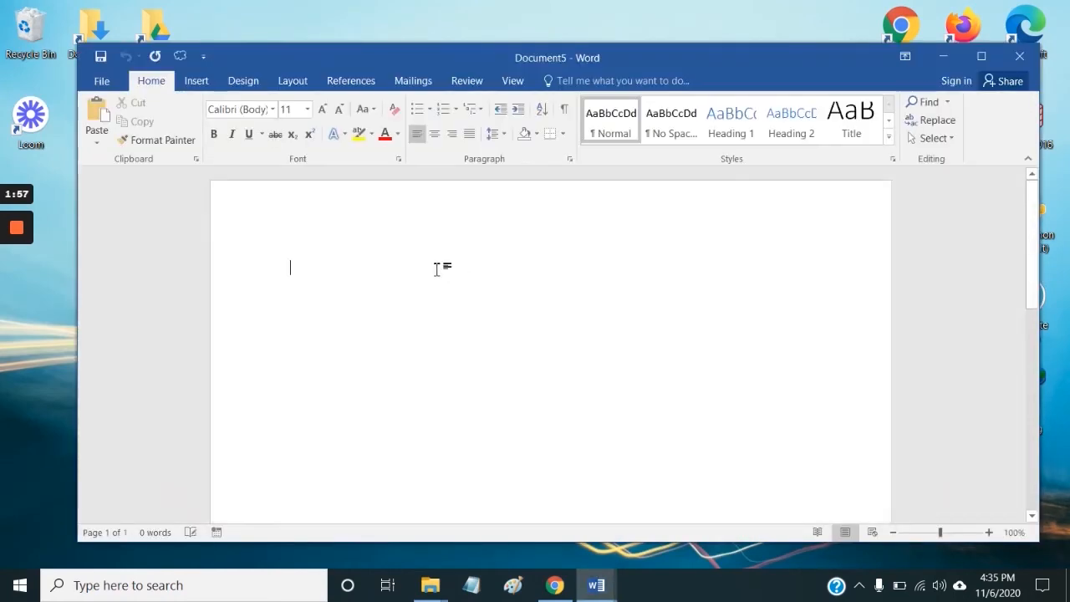
pyautogui.click(183, 57)
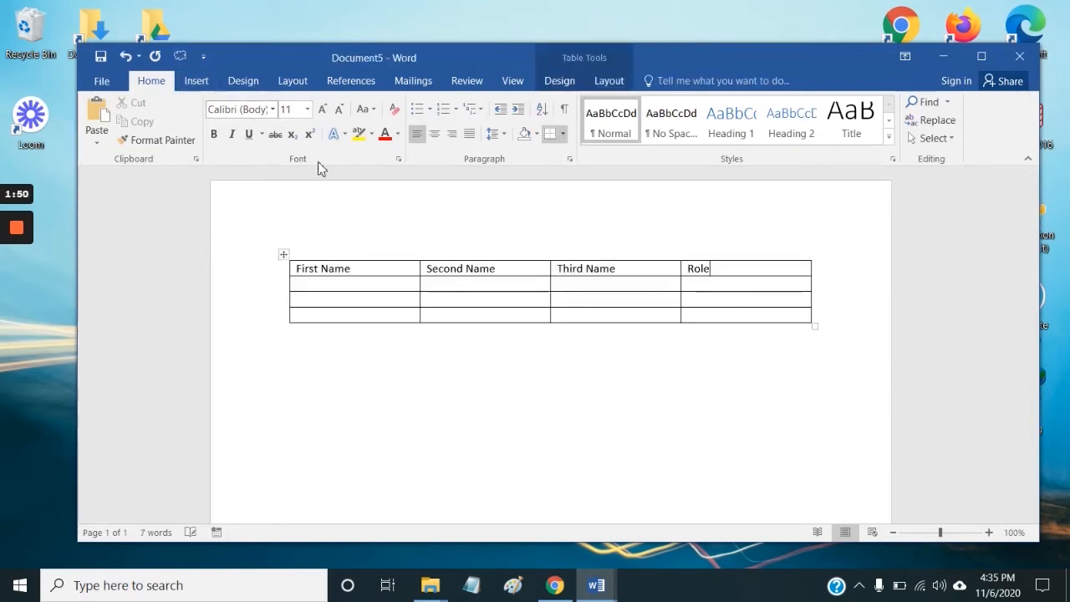
pyautogui.click(370, 362)
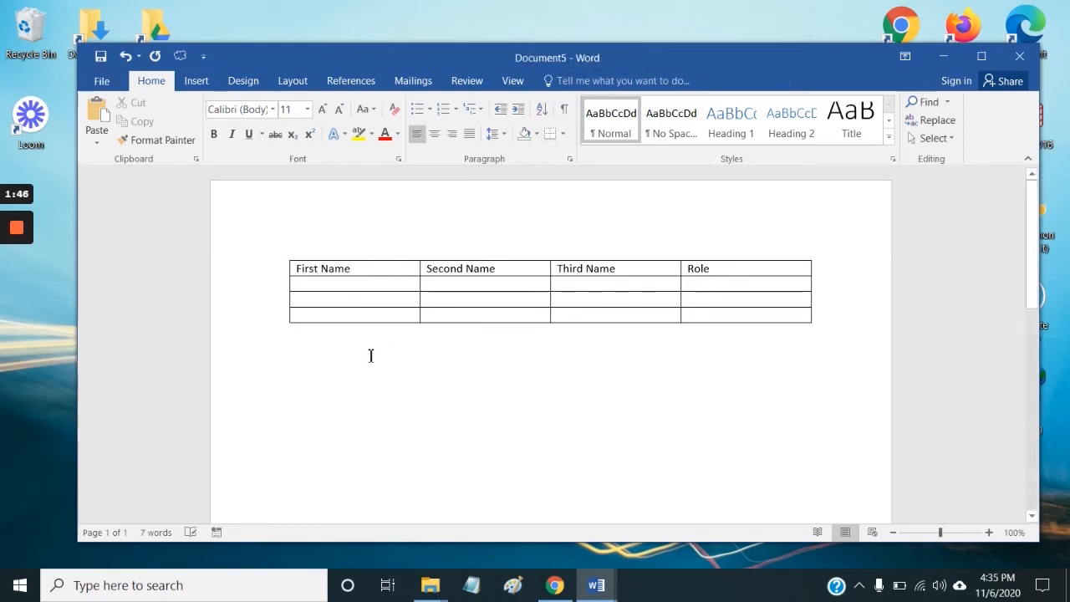
# Step: Examine the CreateTable macro's code in the Visual Basic editor and close the editor
pyautogui.click(514, 81)
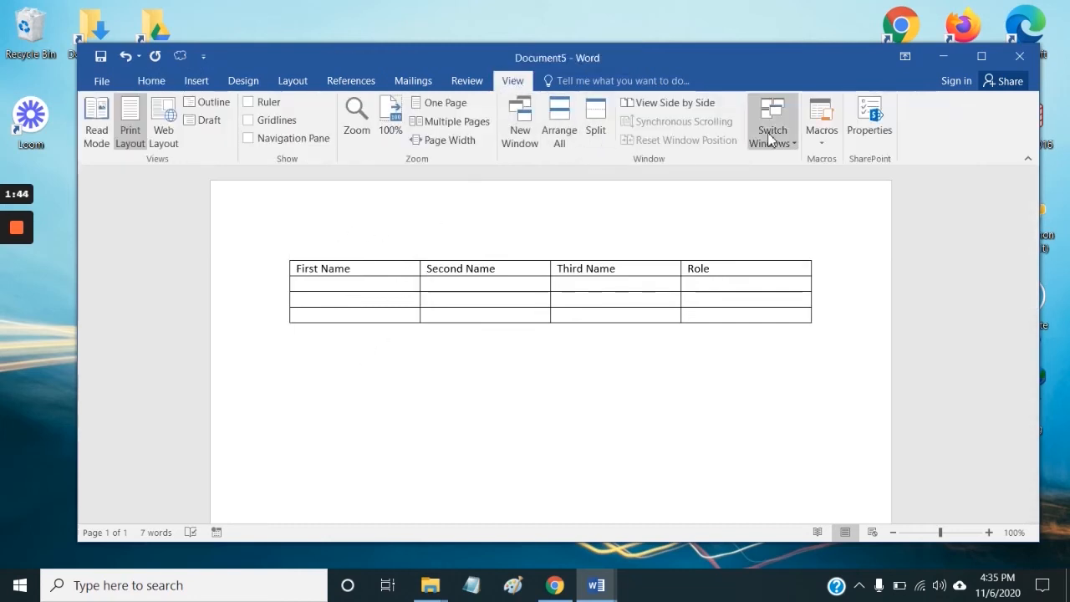
pyautogui.click(827, 148)
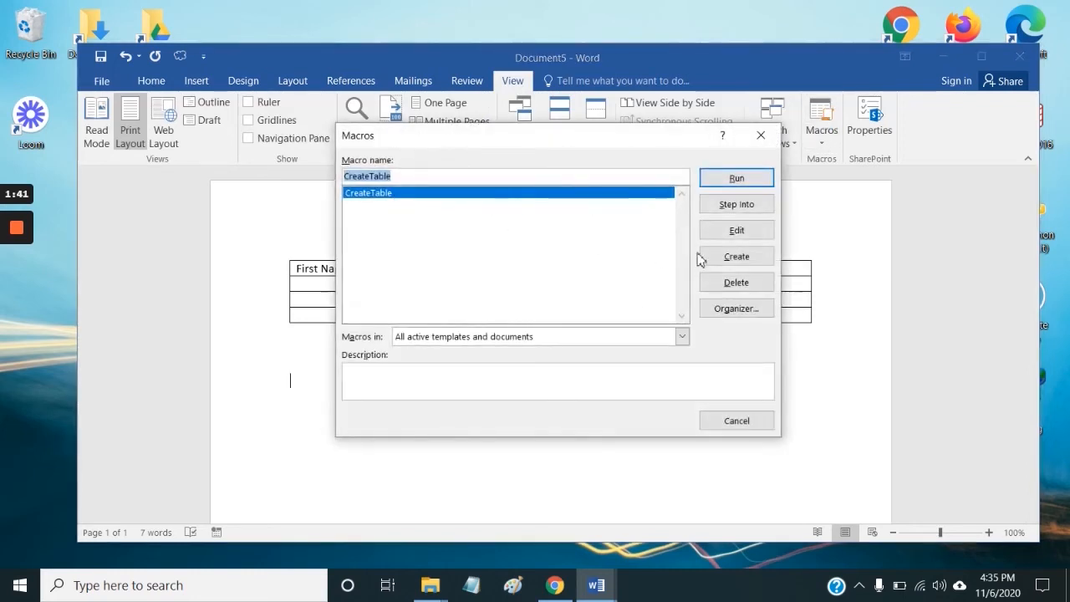
pyautogui.click(736, 232)
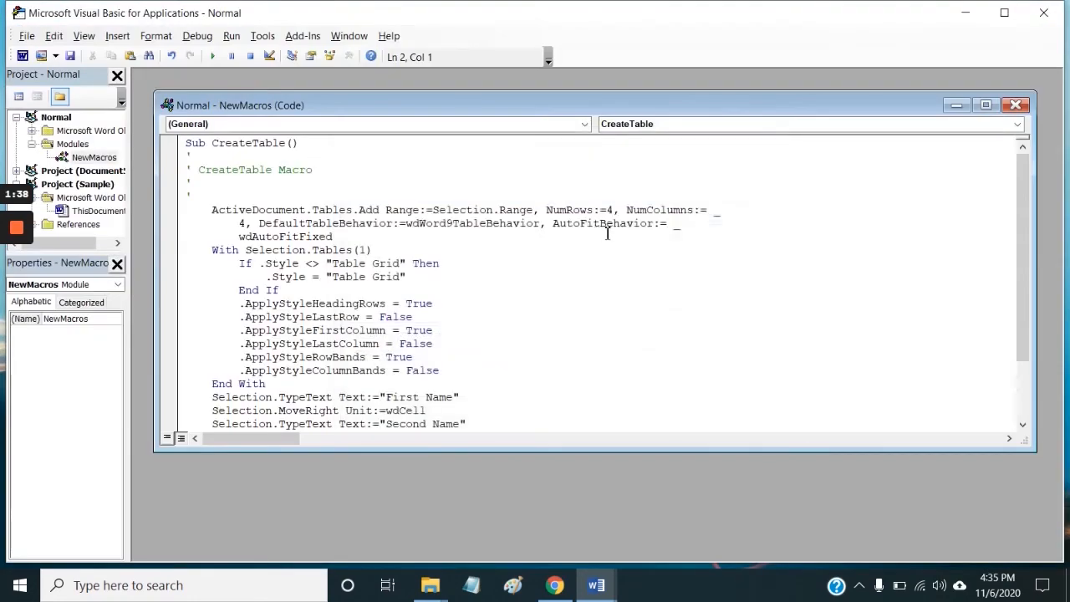
pyautogui.click(1014, 104)
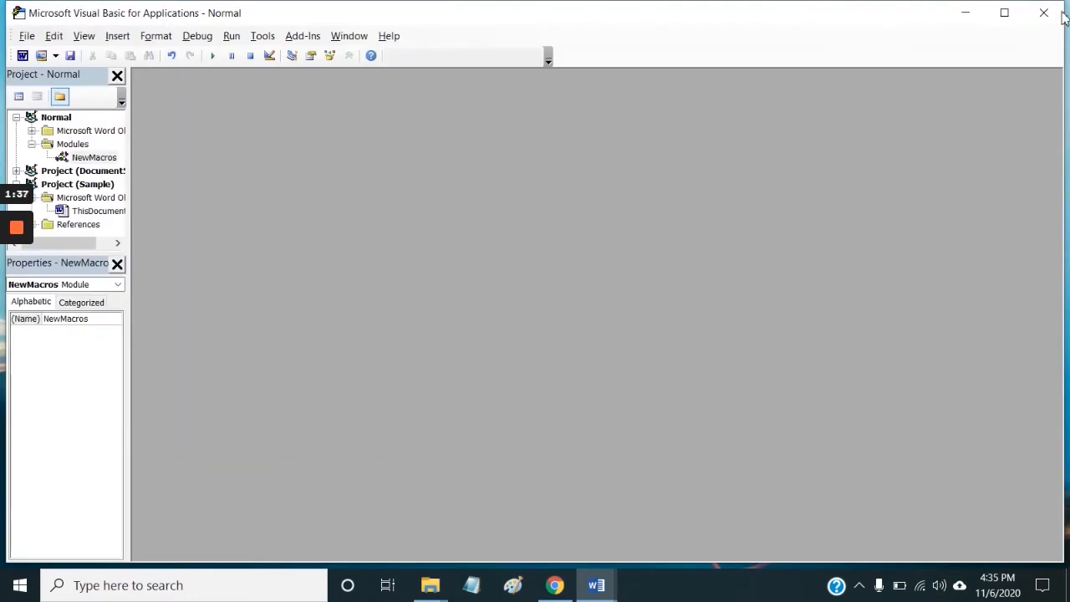
pyautogui.click(1043, 13)
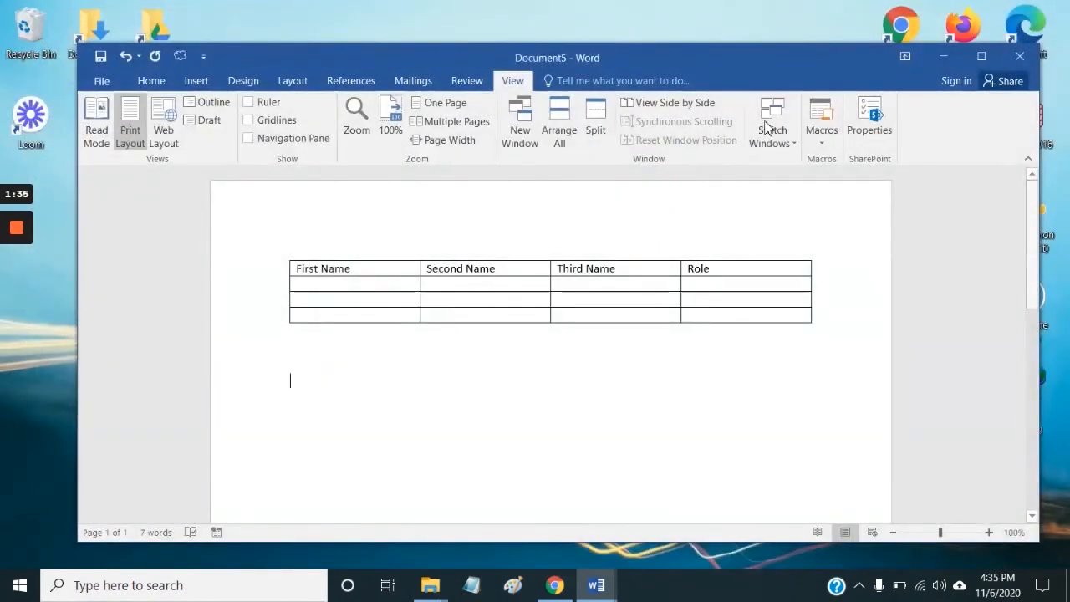
# Step: Delete the CreateTable macro and remove its button from the Quick Access Toolbar
pyautogui.click(821, 143)
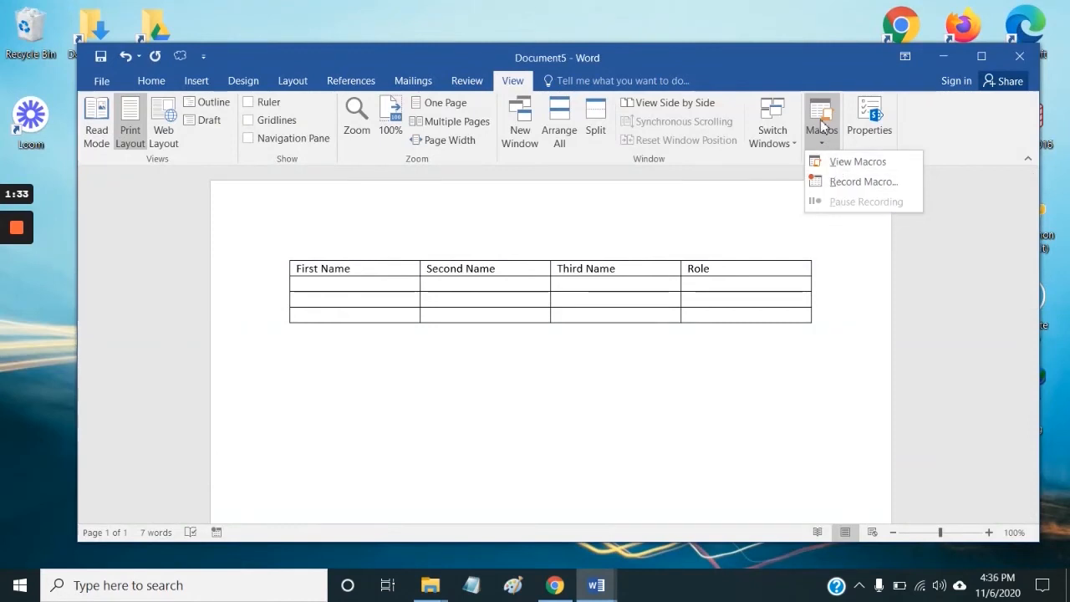
pyautogui.click(823, 124)
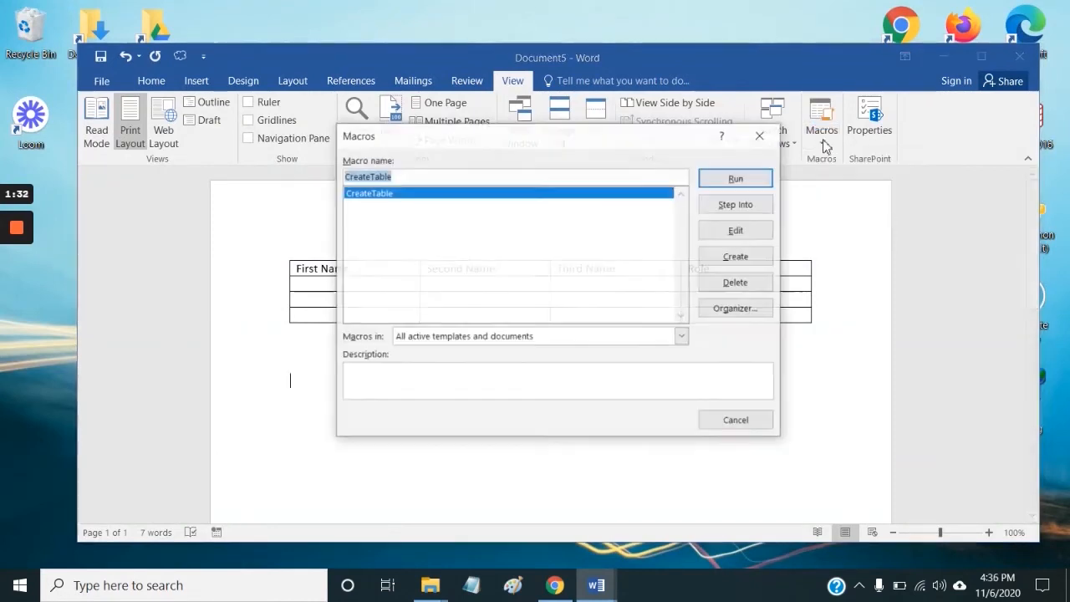
pyautogui.click(734, 284)
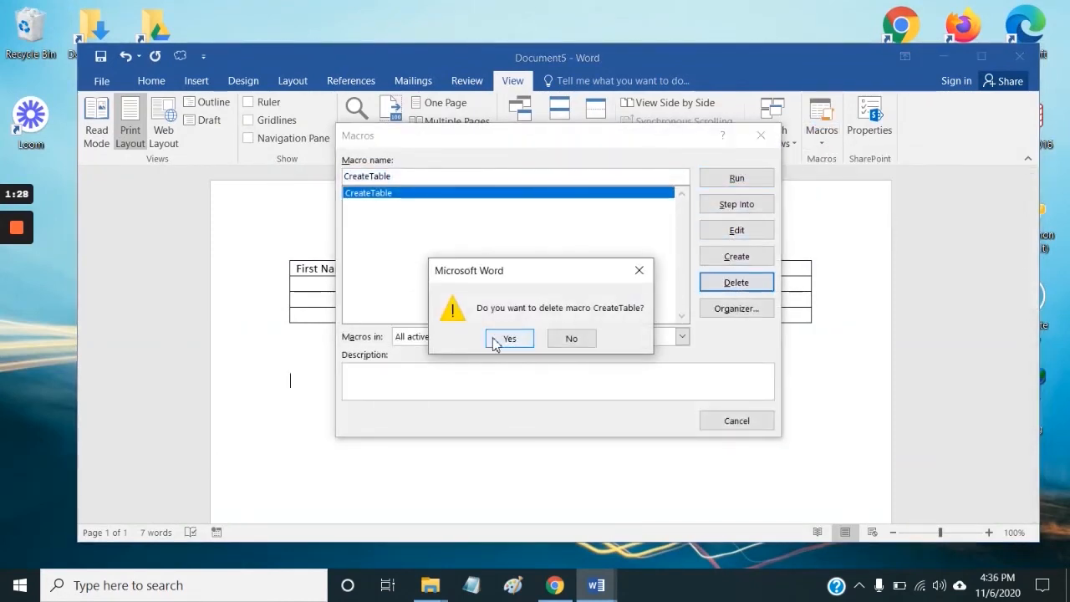
pyautogui.click(498, 345)
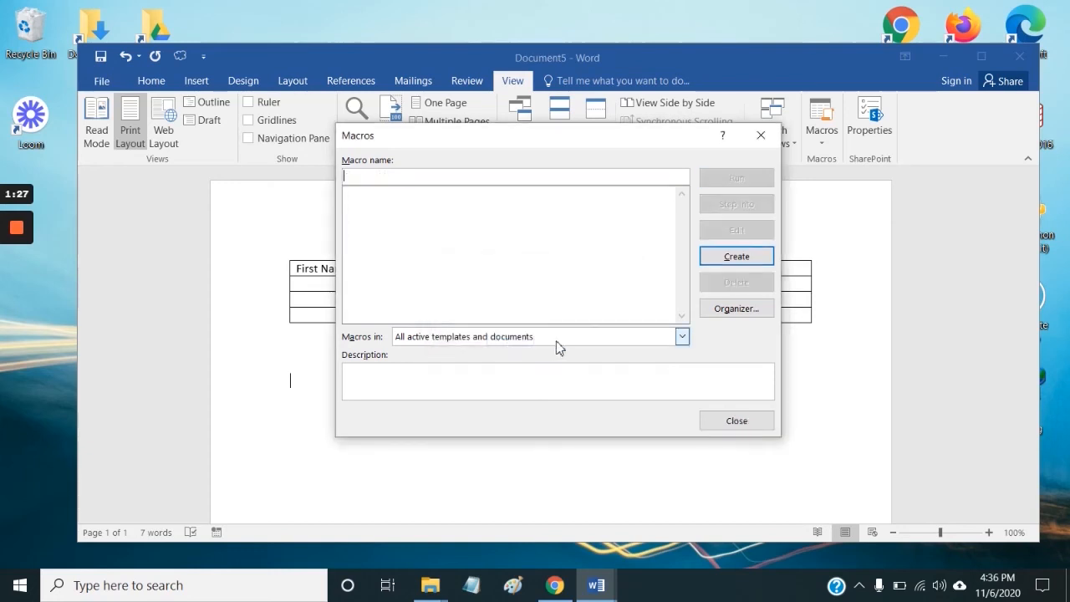
pyautogui.click(726, 423)
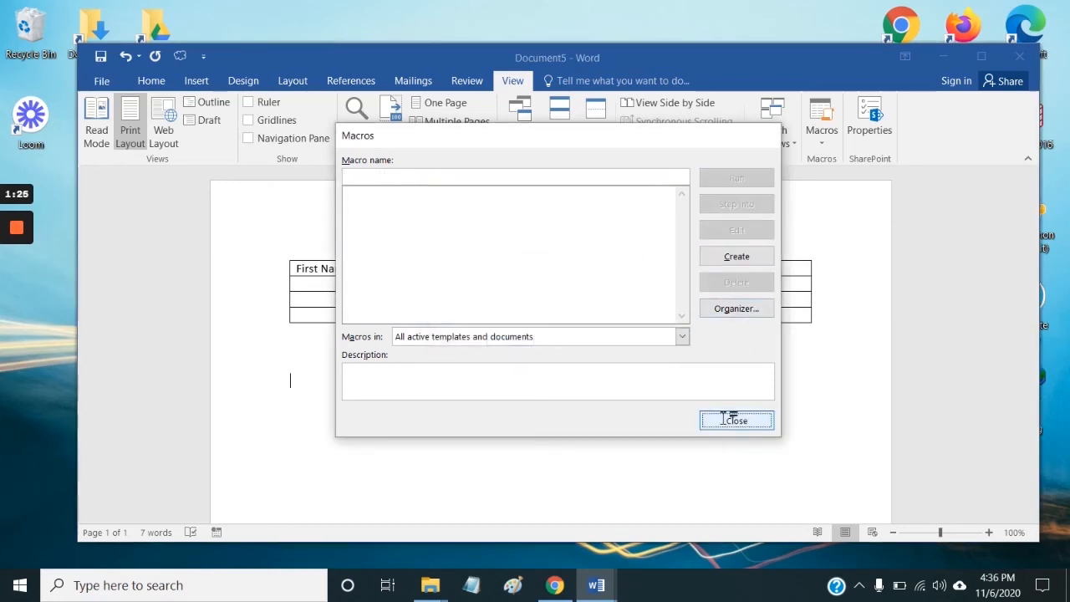
pyautogui.rightClick(186, 57)
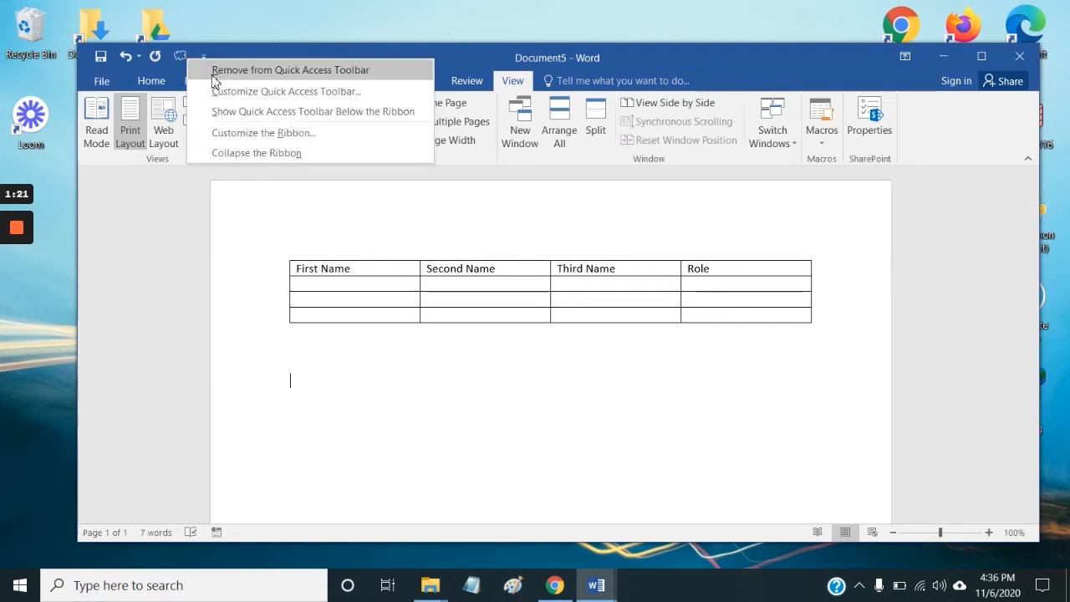
pyautogui.click(213, 71)
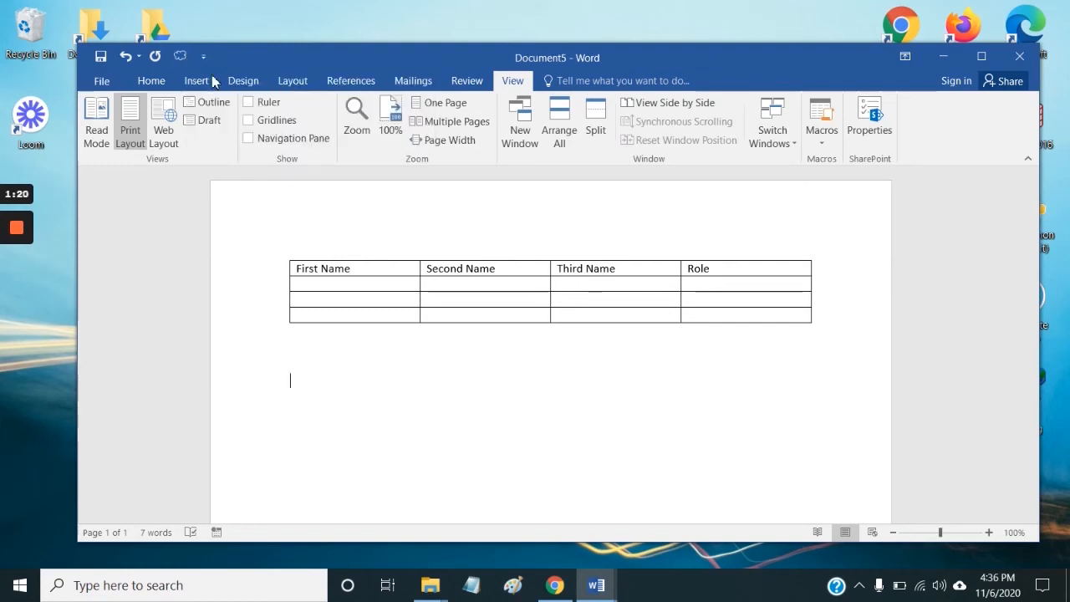
# Step: Begin recording a new CreateTable macro with the cursor below the table, assigning it the shortcut Alt+Ctrl+Y saved in Normal
pyautogui.click(798, 354)
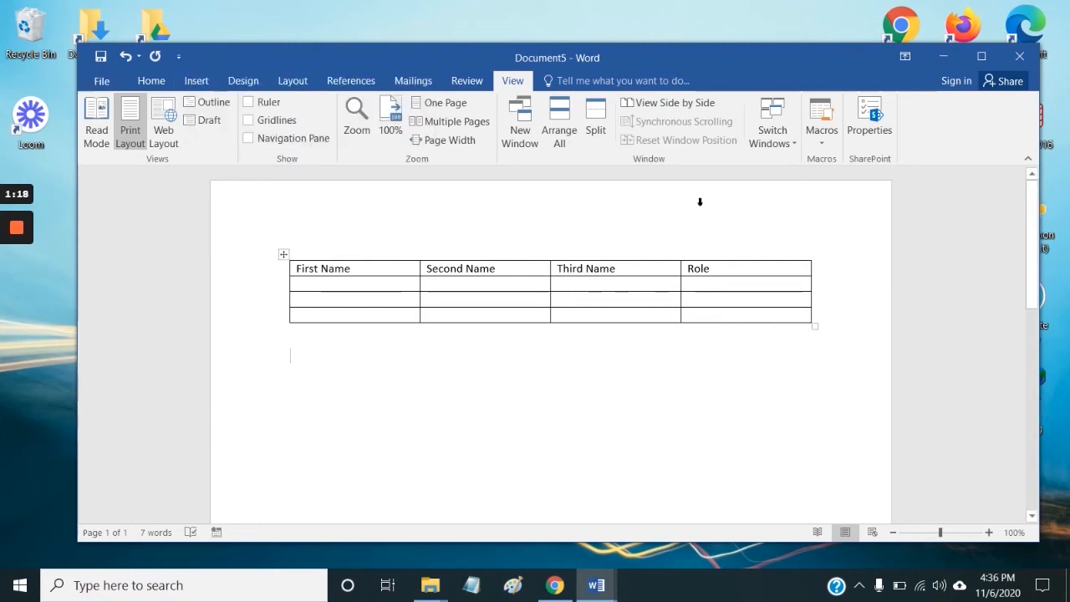
pyautogui.click(830, 153)
pyautogui.click(839, 187)
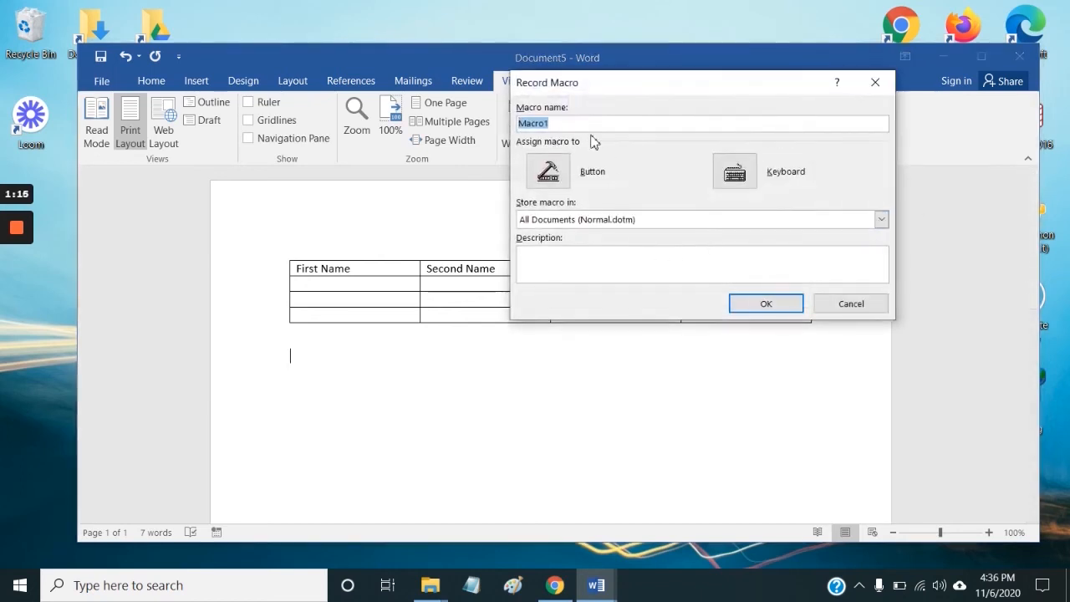
pyautogui.write('c')
pyautogui.click(736, 172)
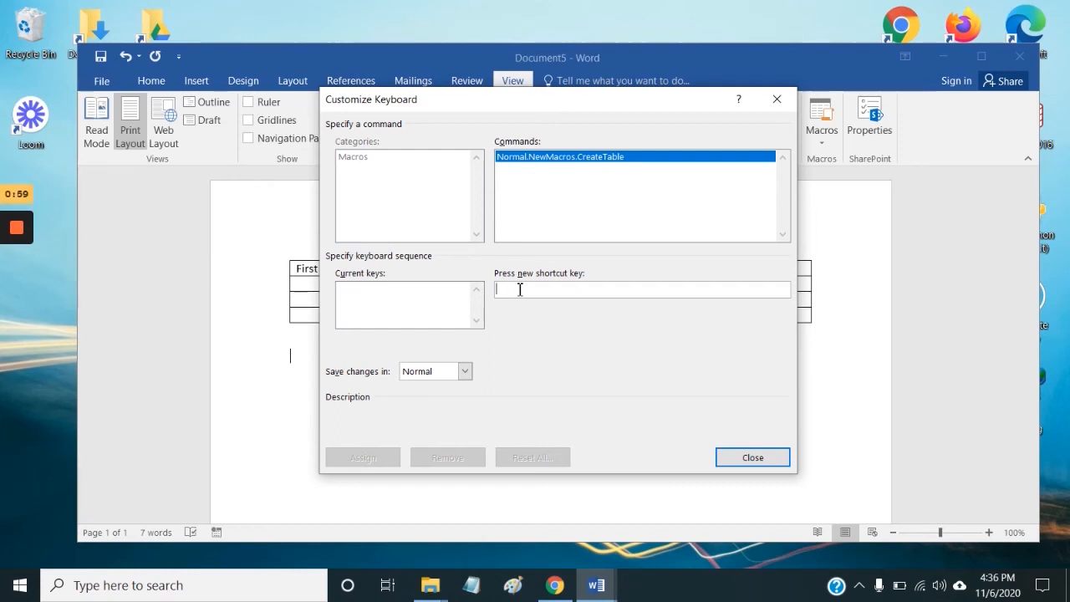
pyautogui.hotkey('ctrl', 'alt', 'y')
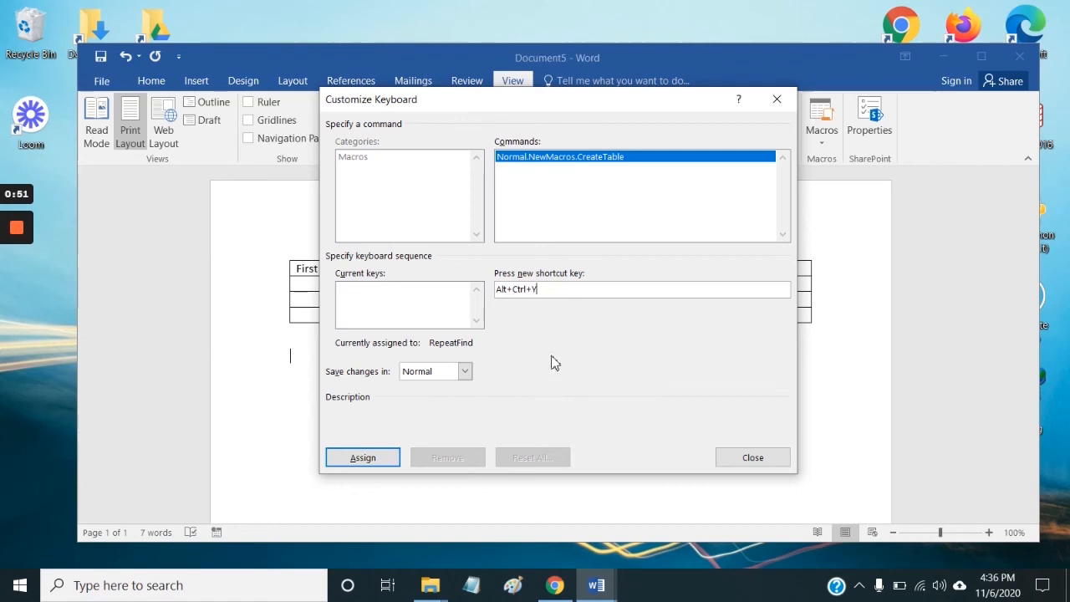
pyautogui.click(353, 461)
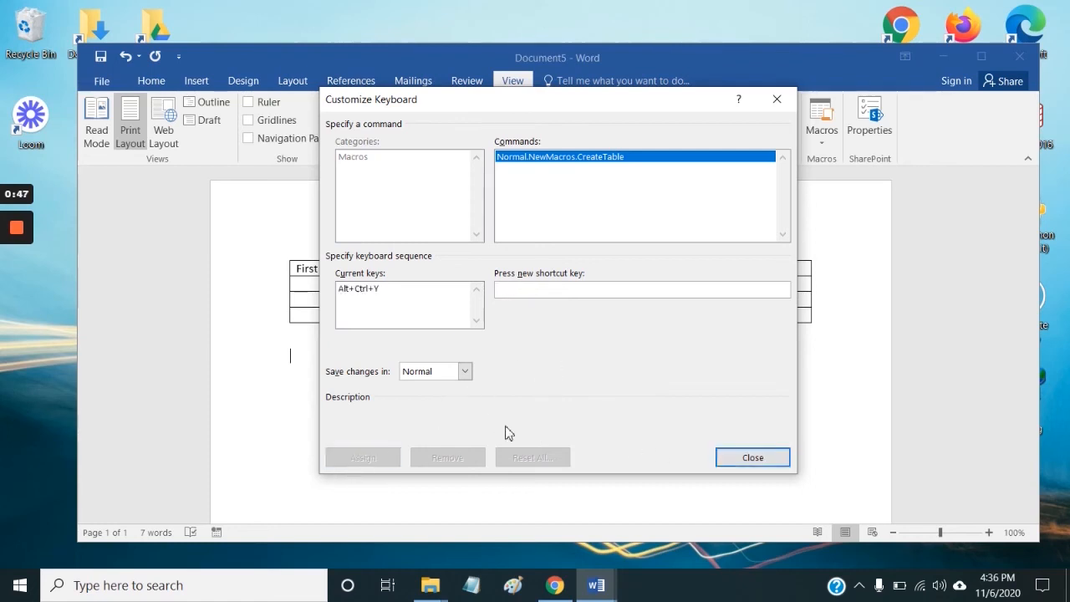
pyautogui.click(758, 457)
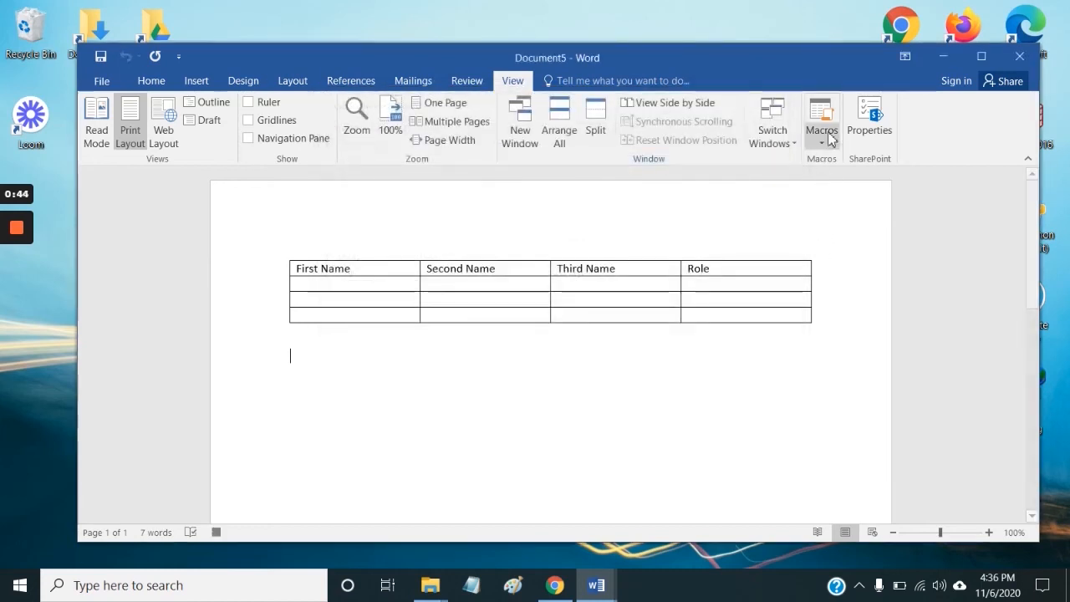
# Step: Insert a table of three columns and three rows below the existing headed table
pyautogui.click(828, 138)
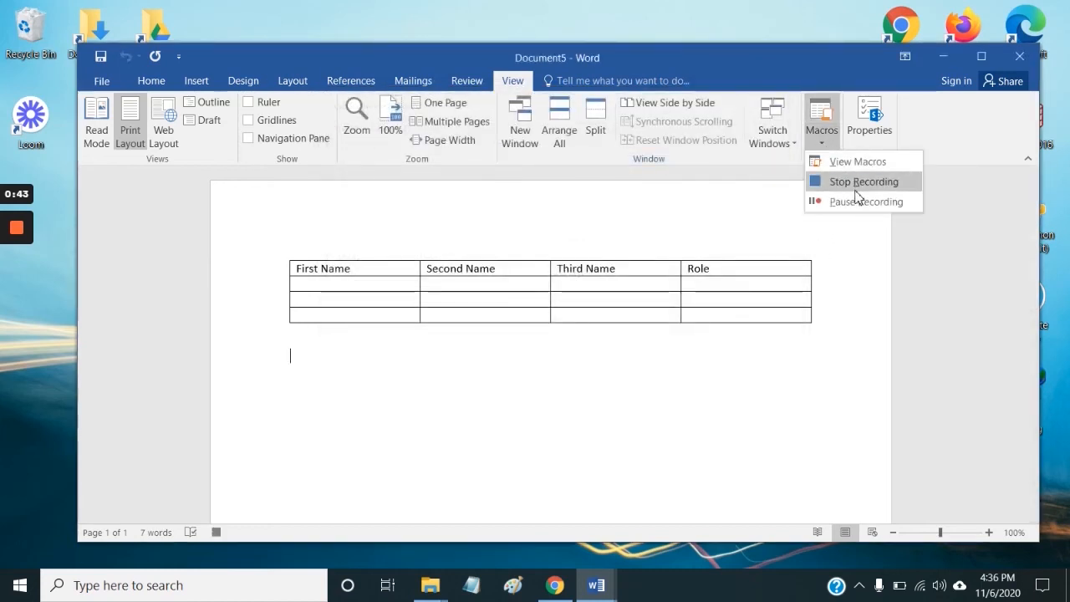
pyautogui.click(197, 80)
pyautogui.click(196, 81)
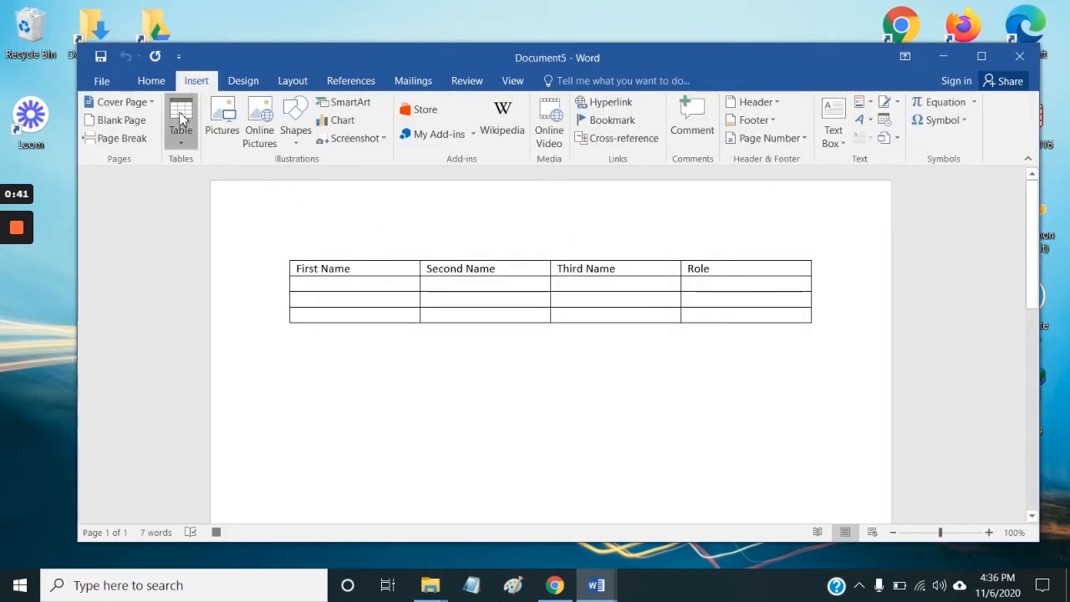
pyautogui.click(181, 119)
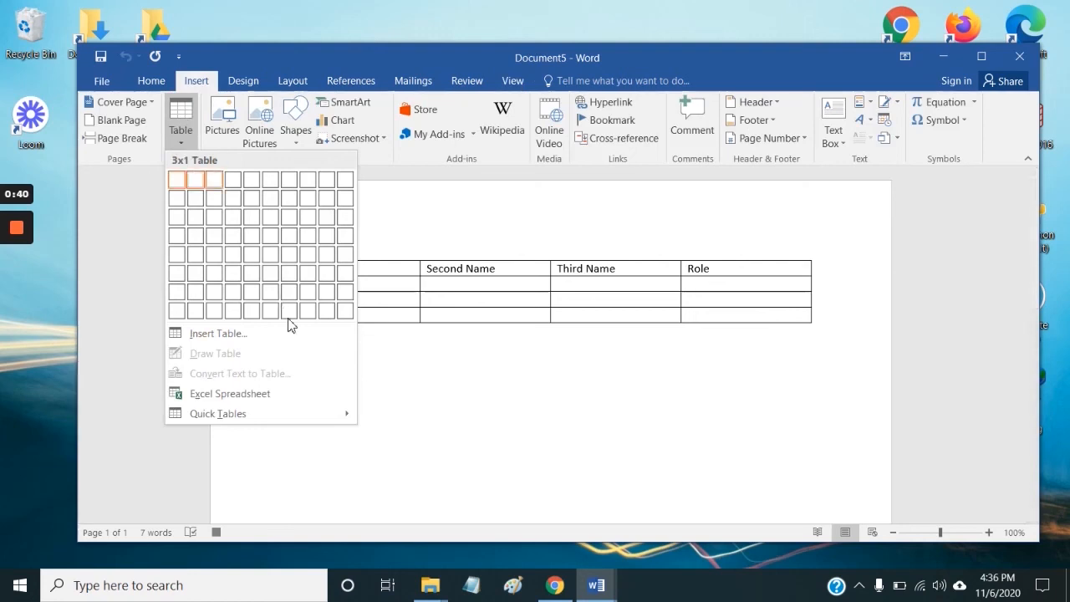
pyautogui.click(215, 218)
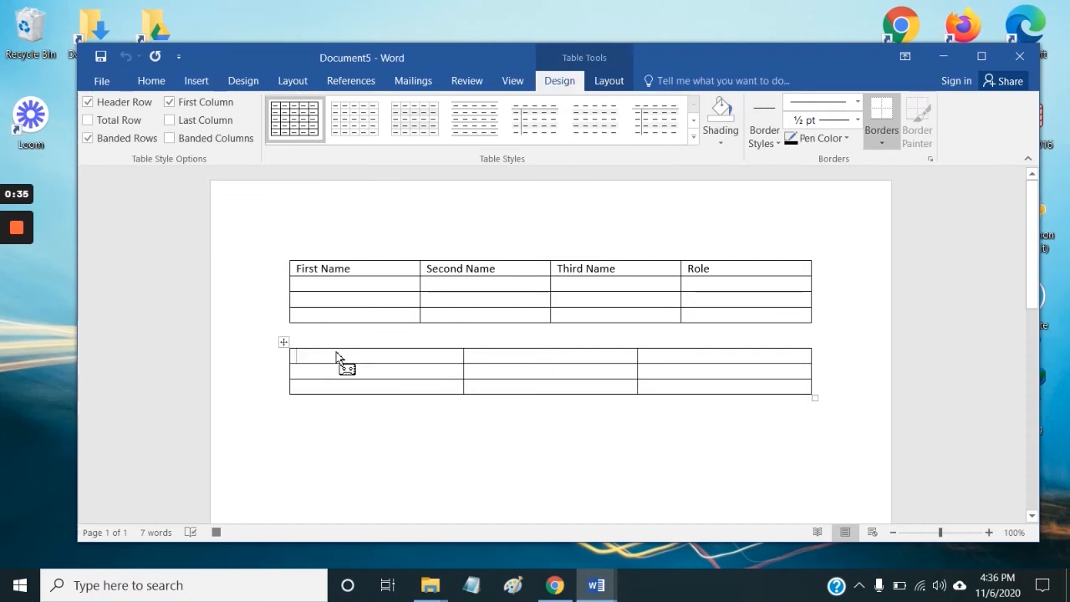
# Step: Enter the column headings First Name, Second Name and Role in the new table's first row
pyautogui.write('First Name')
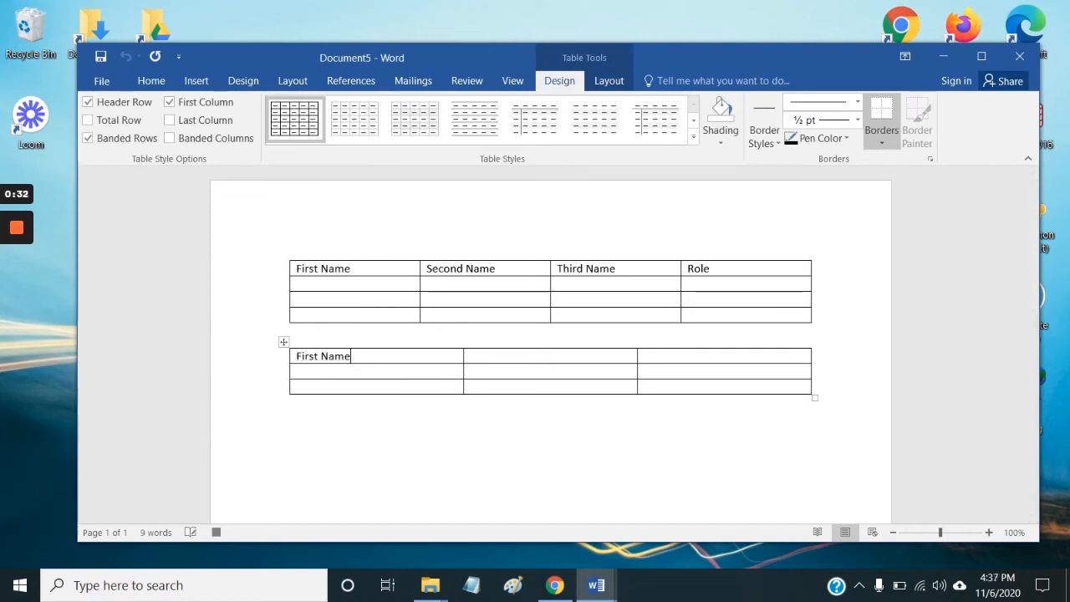
pyautogui.press('Tab')
pyautogui.write('Second N')
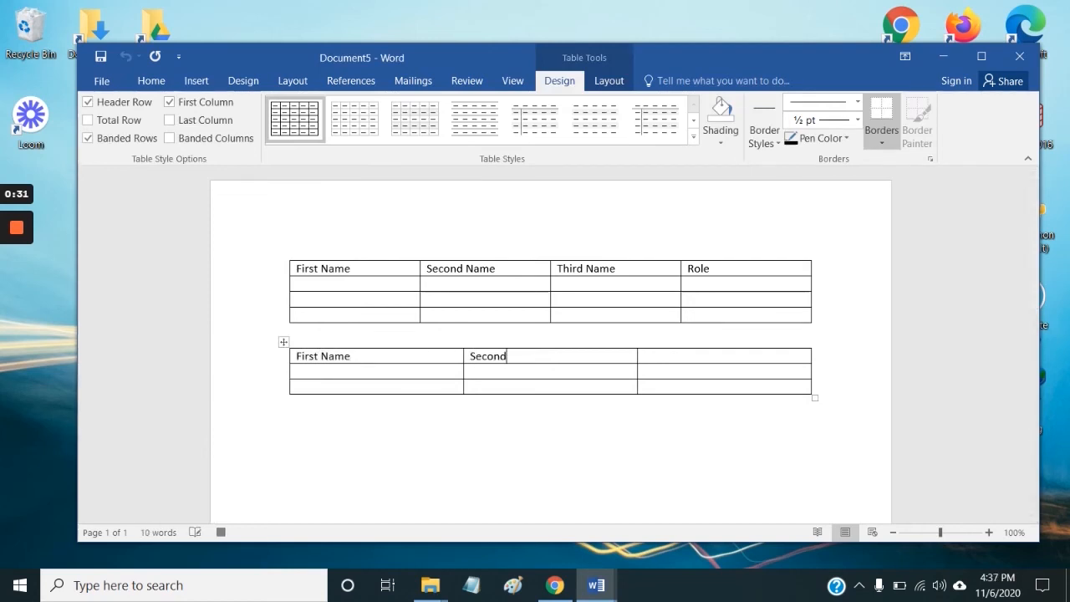
pyautogui.press('Tab')
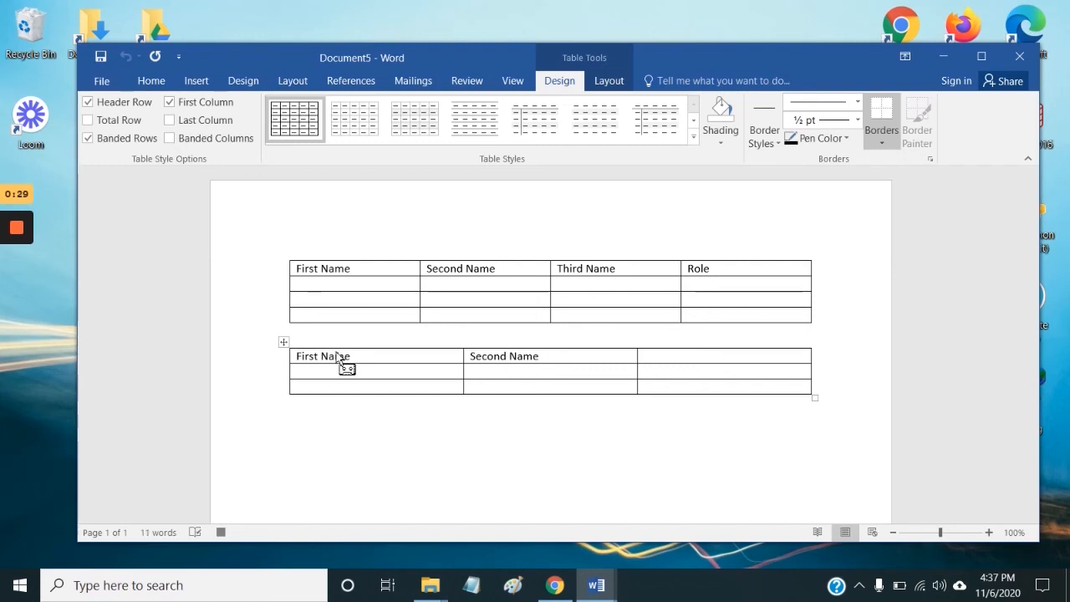
pyautogui.write('Role')
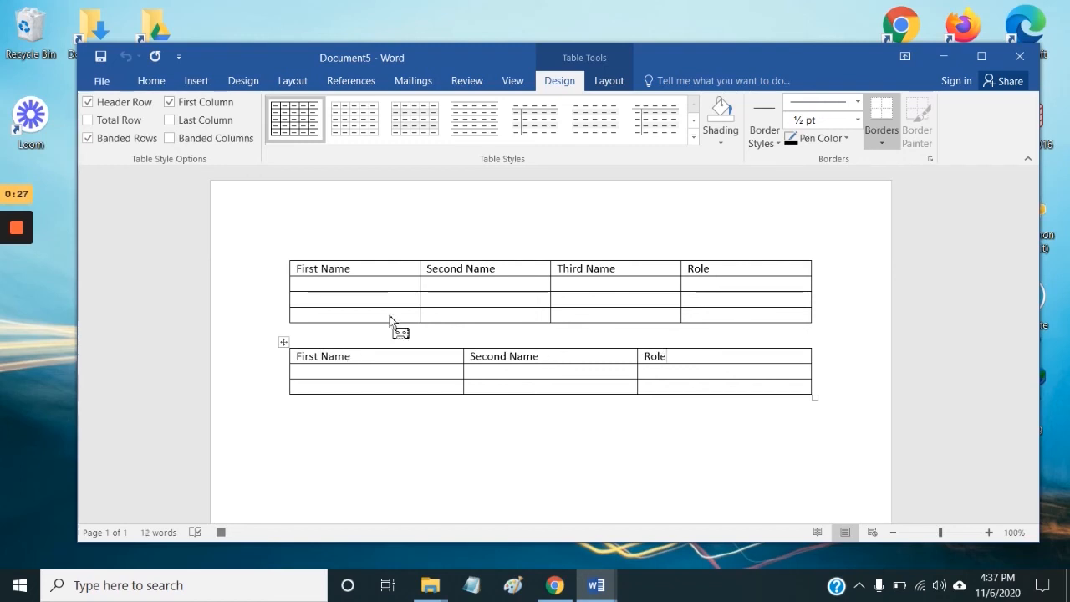
# Step: Stop recording the macro and check the macro list for CreateTable
pyautogui.click(513, 80)
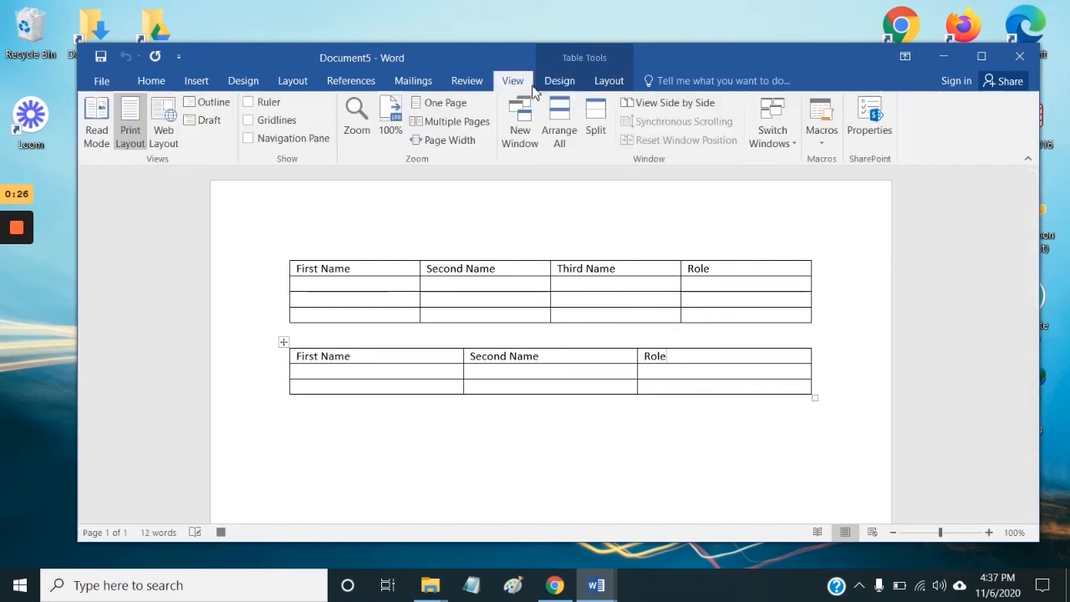
pyautogui.click(821, 140)
pyautogui.click(841, 201)
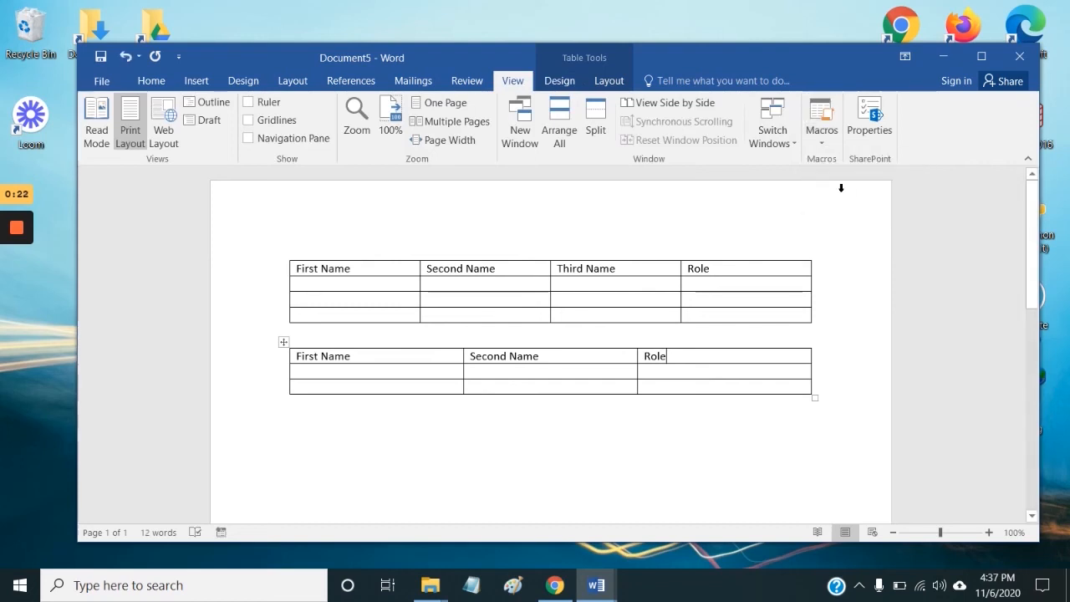
pyautogui.click(822, 115)
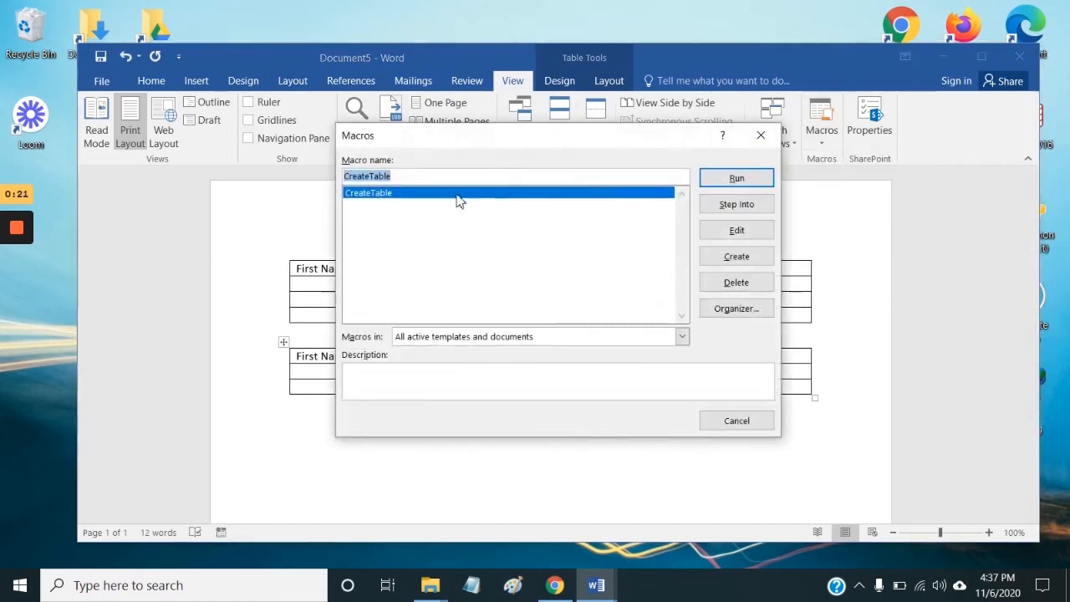
pyautogui.click(723, 425)
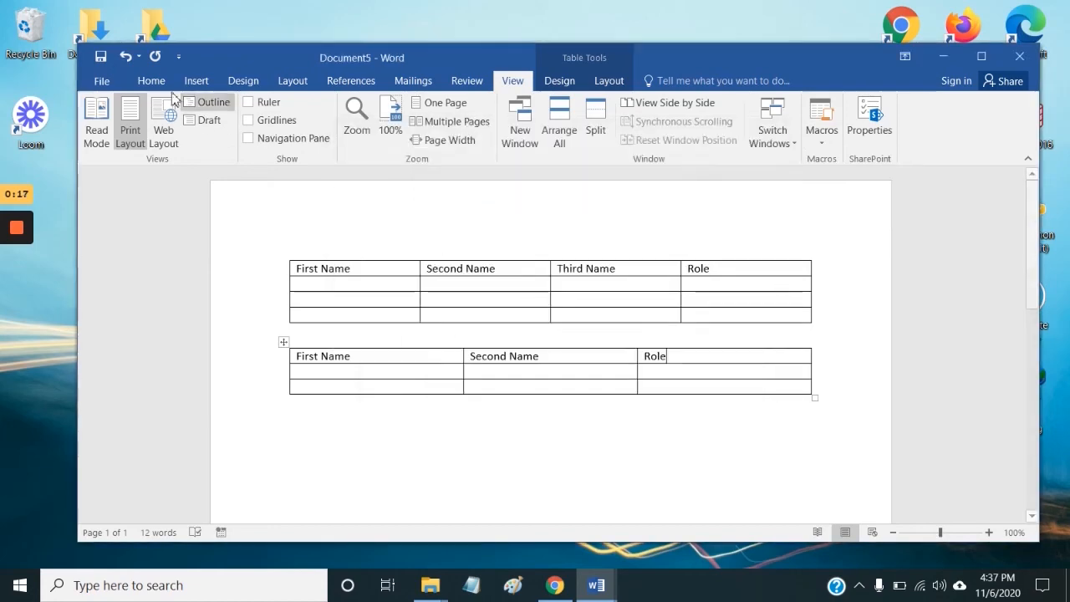
# Step: Start a new blank document and insert the headed table by running CreateTable with its assigned keyboard shortcut
pyautogui.click(102, 83)
pyautogui.click(108, 80)
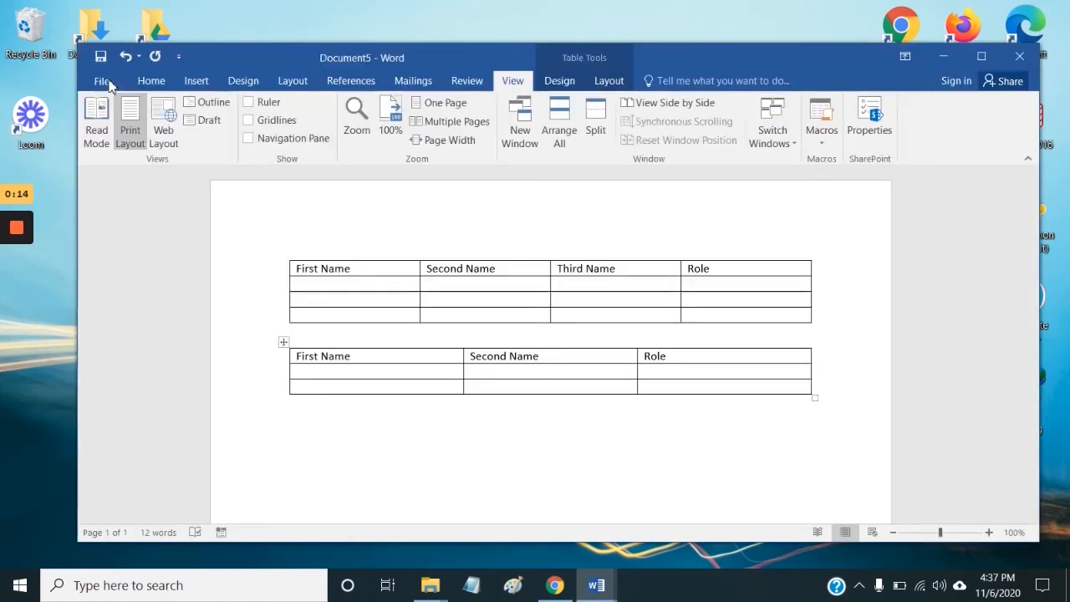
pyautogui.click(102, 81)
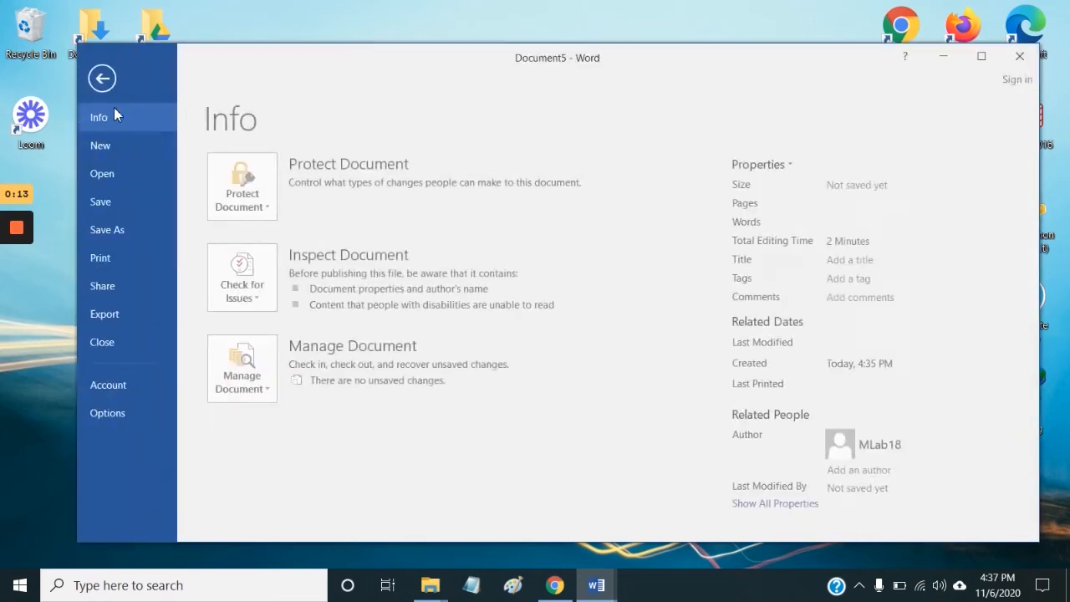
pyautogui.click(118, 147)
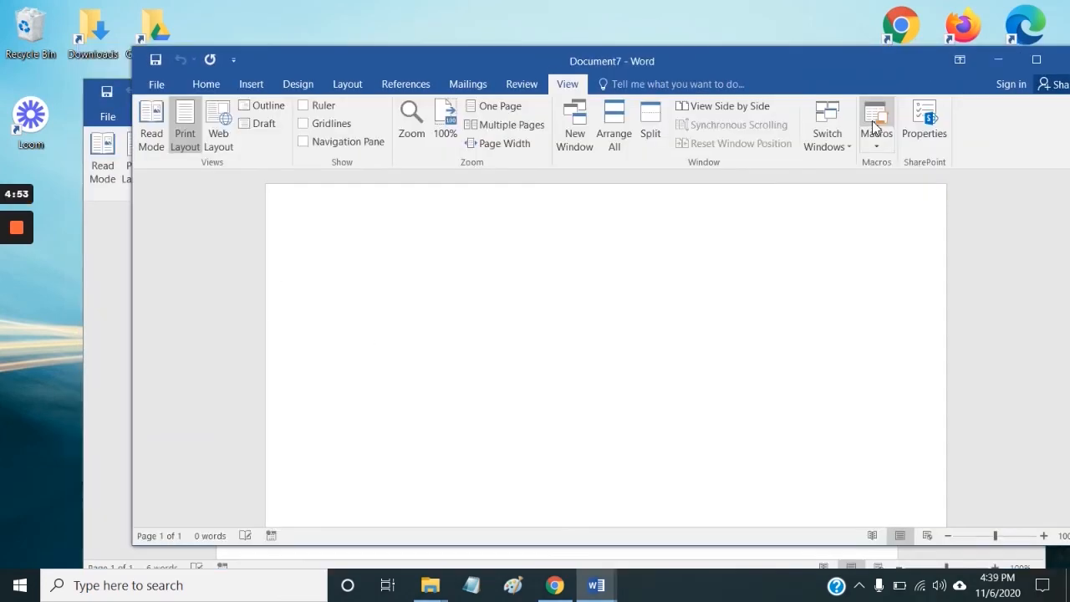
pyautogui.write('First Name\tSecond Name\tRole')
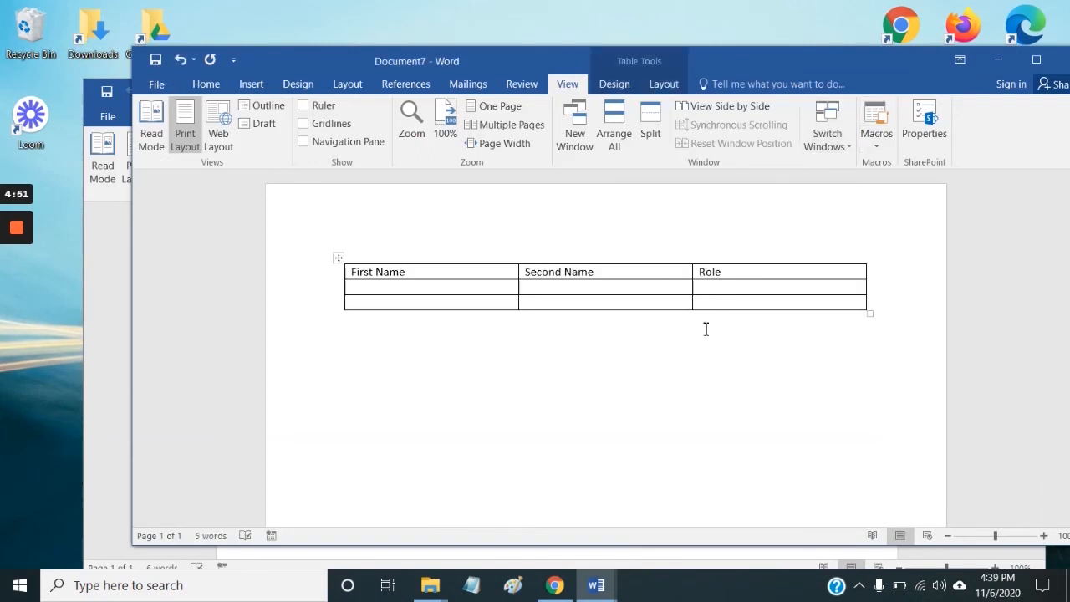
# Step: Add an empty row to the end of the table and insert a second headed table below it with the CreateTable shortcut
pyautogui.press('Return')
pyautogui.press('Return')
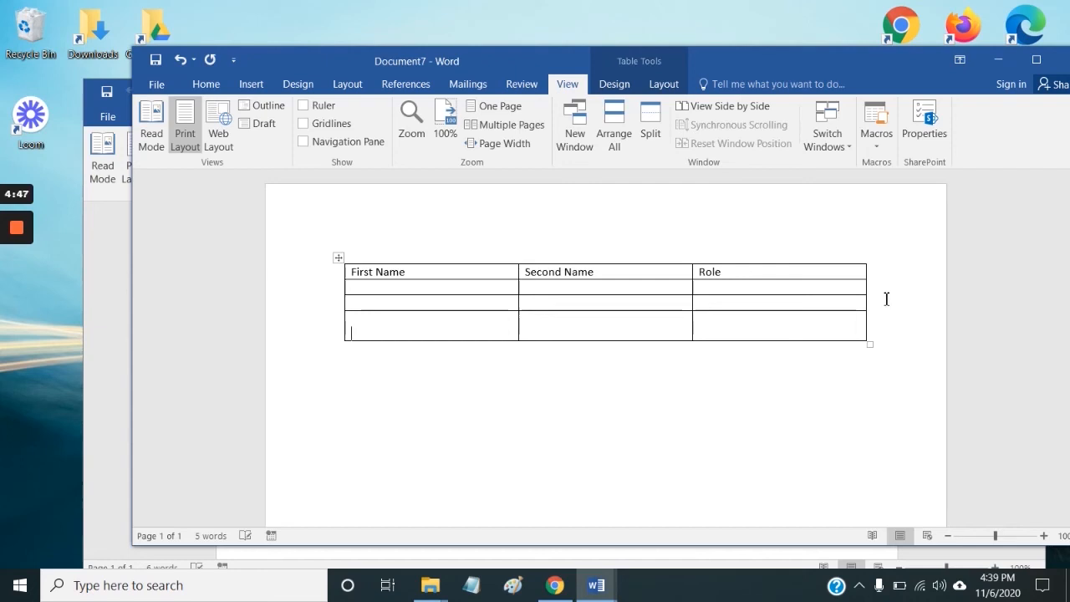
pyautogui.press('BackSpace')
pyautogui.click(891, 423)
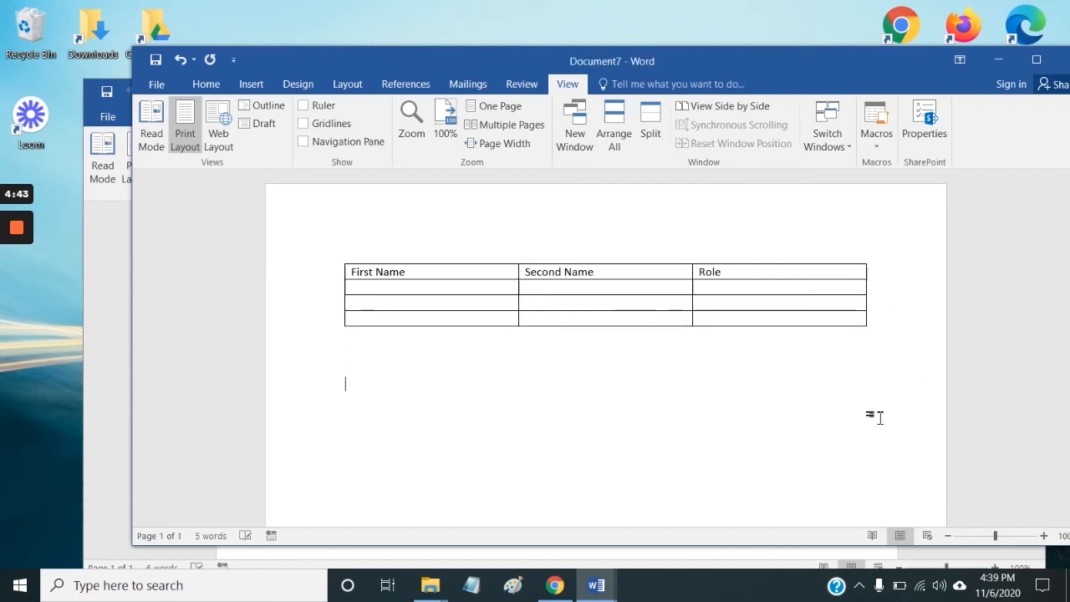
pyautogui.hotkey('ctrl', 'v')
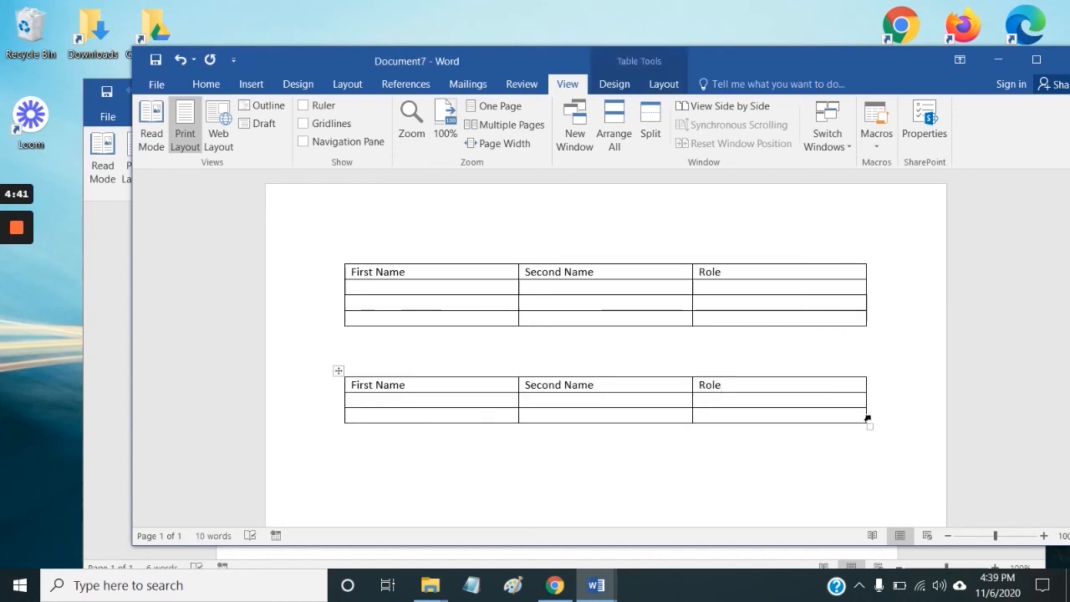
# Step: Delete the CreateTable macro from the macro list
pyautogui.click(880, 132)
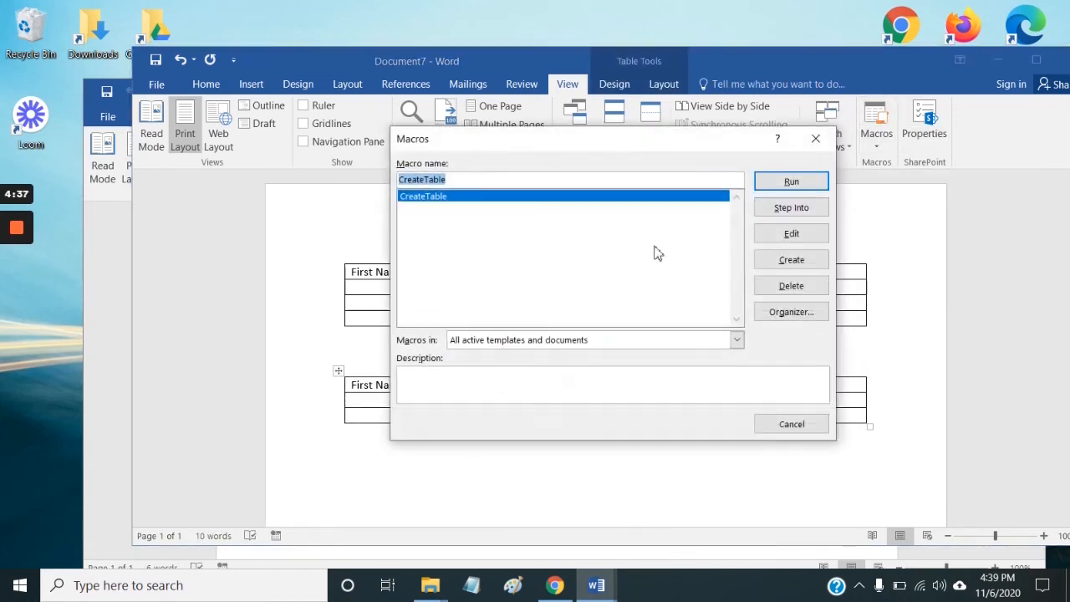
pyautogui.click(780, 287)
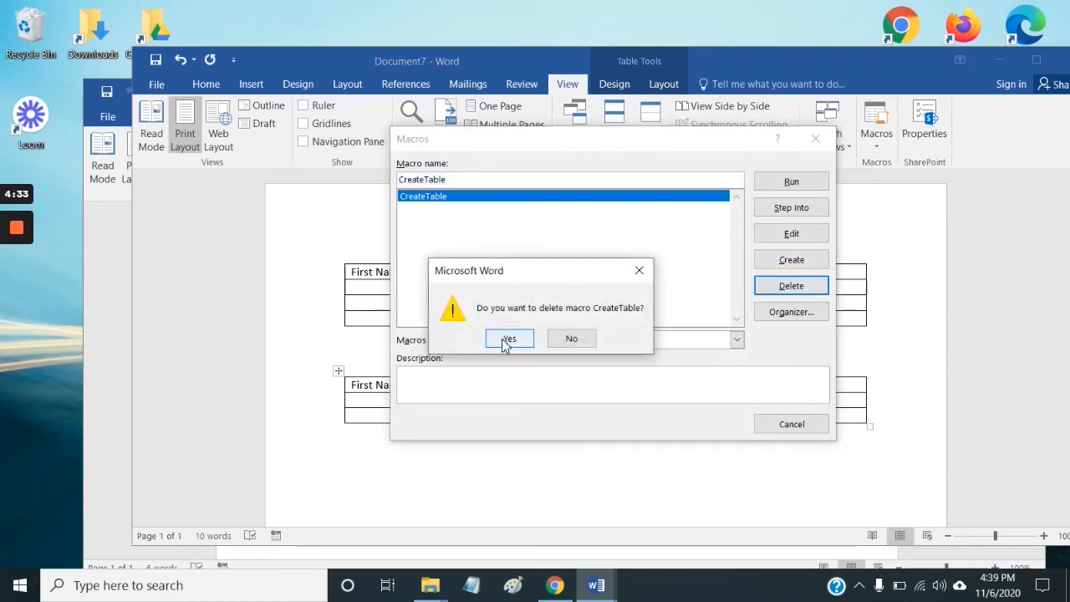
pyautogui.click(509, 339)
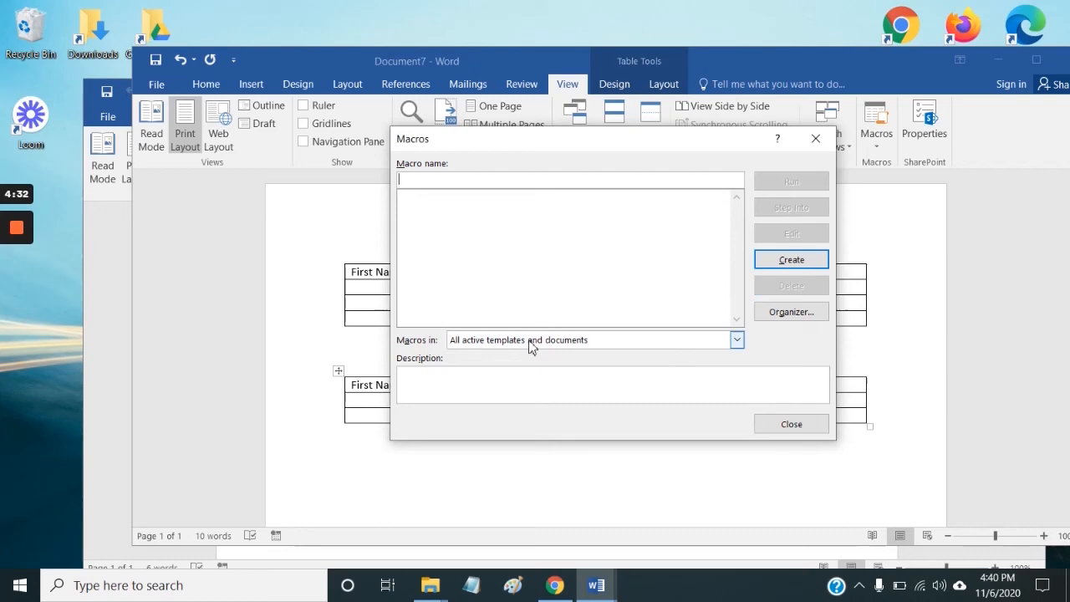
pyautogui.click(766, 426)
# Step: Close Document7 and Document6 without saving their changes
pyautogui.moveTo(869, 415); pyautogui.dragTo(370, 255)
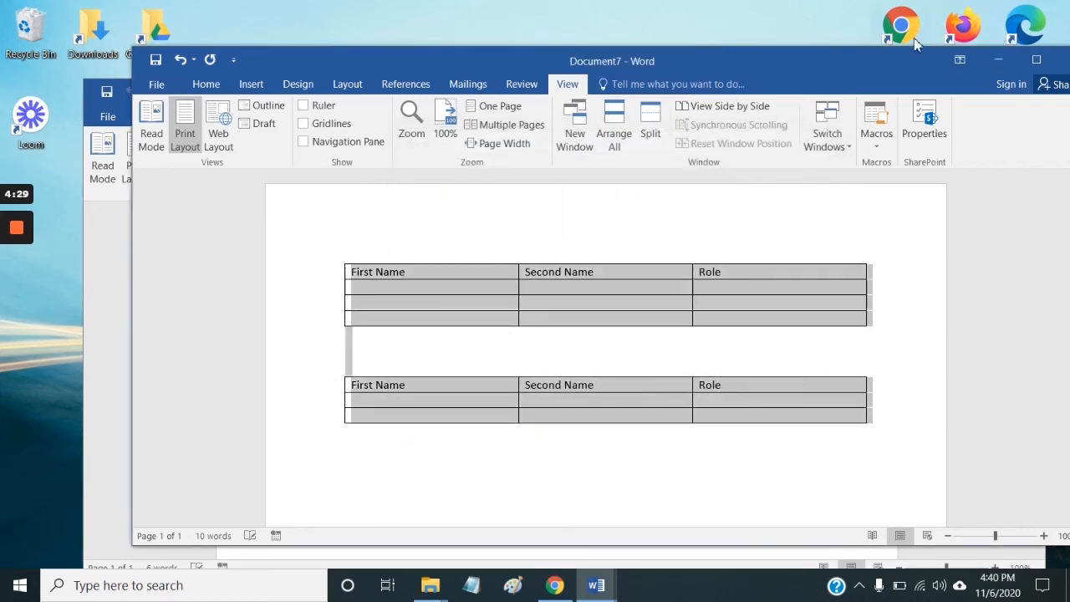
pyautogui.moveTo(844, 60); pyautogui.dragTo(637, 71)
pyautogui.click(878, 77)
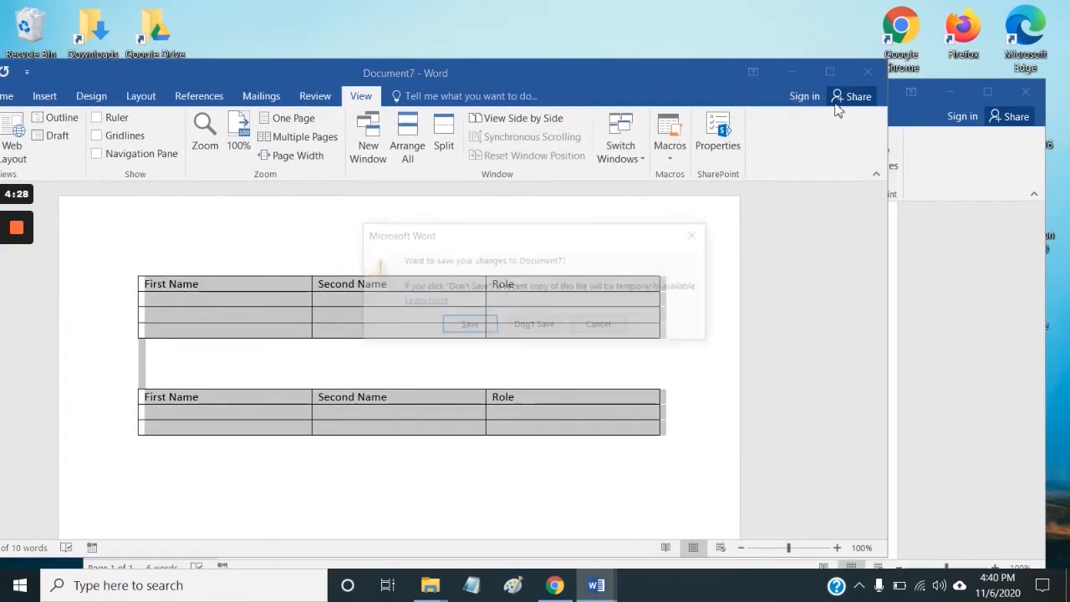
pyautogui.click(538, 325)
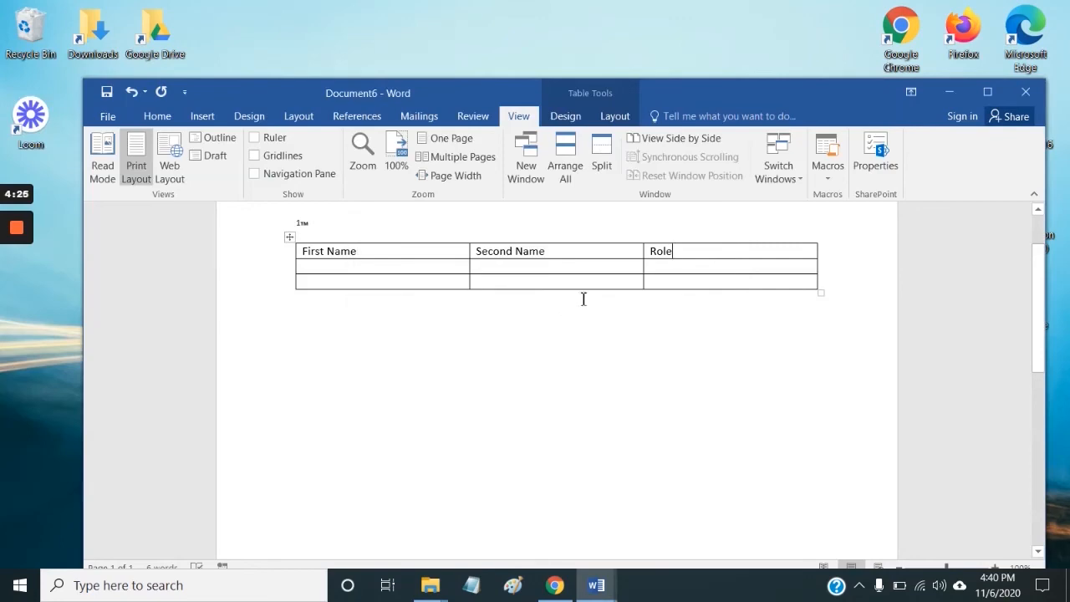
pyautogui.click(1026, 92)
pyautogui.click(535, 325)
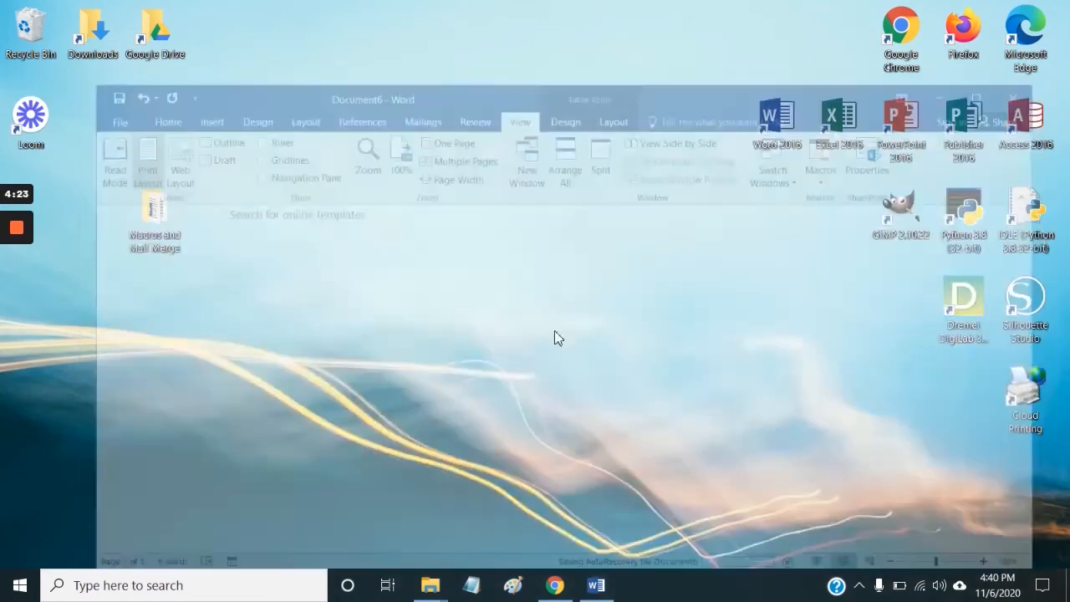
# Step: Bring up the sample document and look through its formatted text, lists, picture and table
pyautogui.click(596, 585)
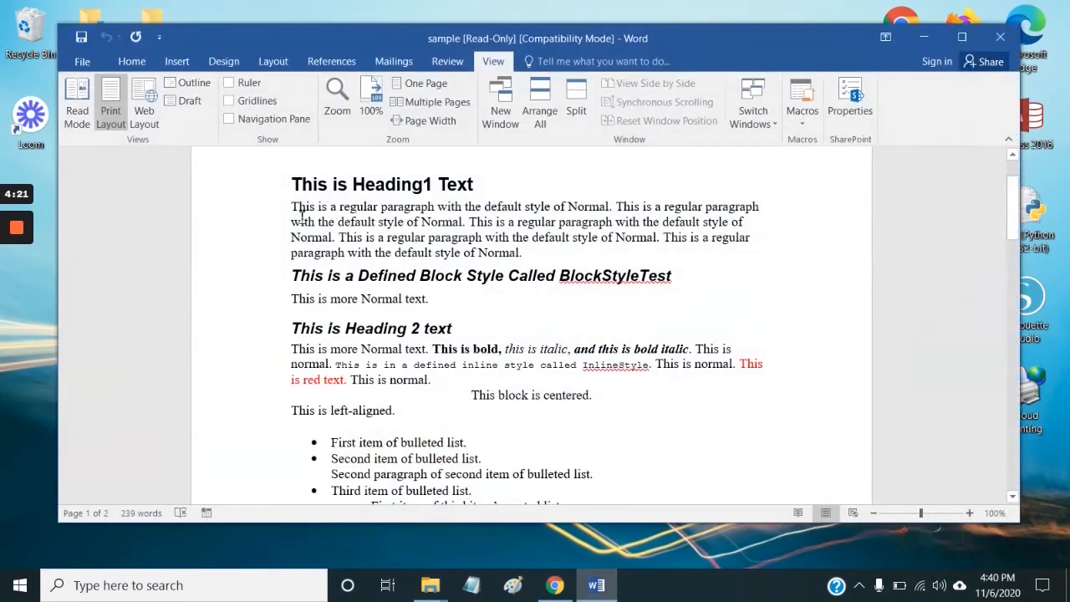
pyautogui.moveTo(288, 184); pyautogui.dragTo(635, 396)
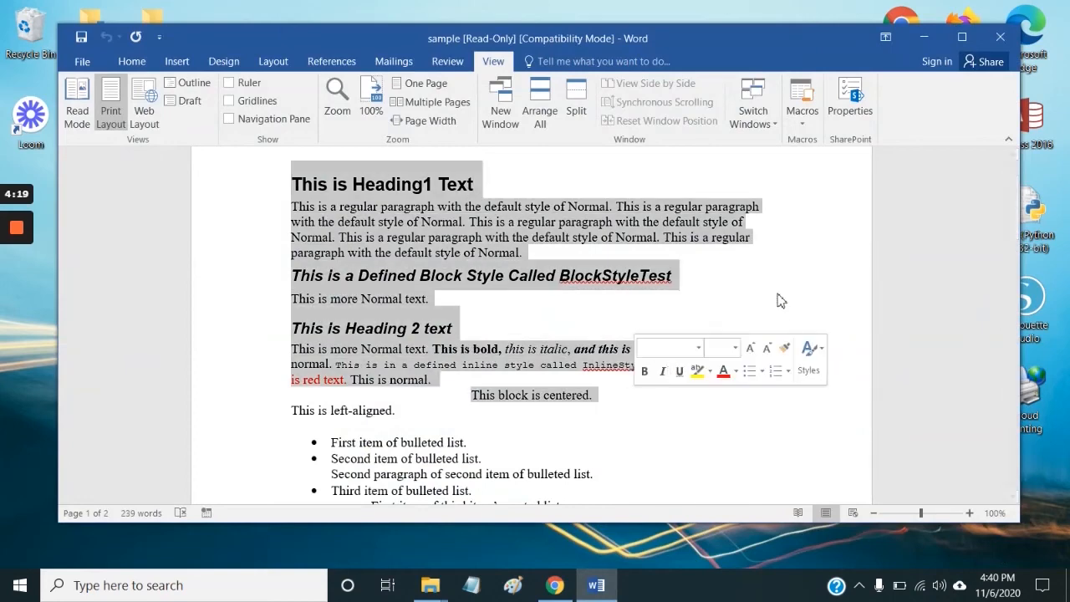
pyautogui.click(774, 289)
pyautogui.scroll(-4, 773, 291)
pyautogui.scroll(-4, 773, 291)
pyautogui.scroll(9, 773, 291)
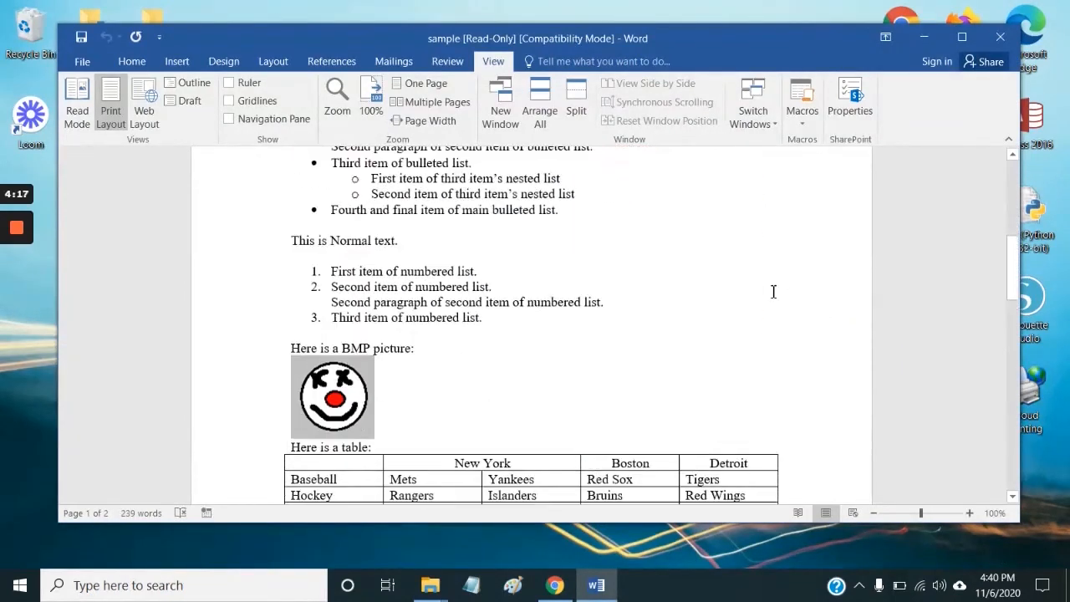
pyautogui.scroll(1, 773, 291)
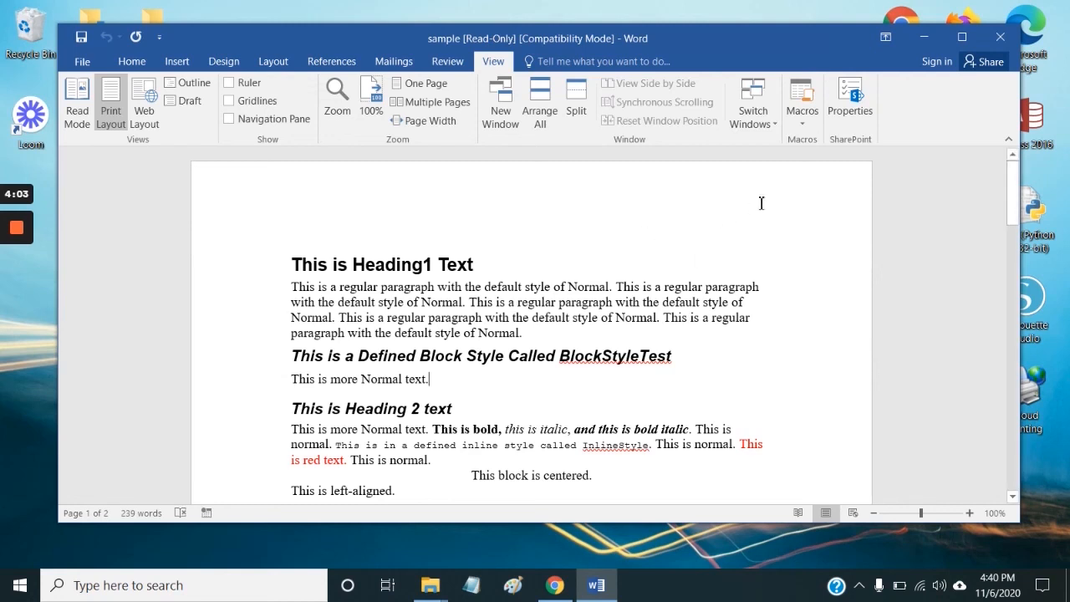
# Step: Start recording a new macro stored for all documents and add it to the Quick Access Toolbar as a button
pyautogui.click(808, 125)
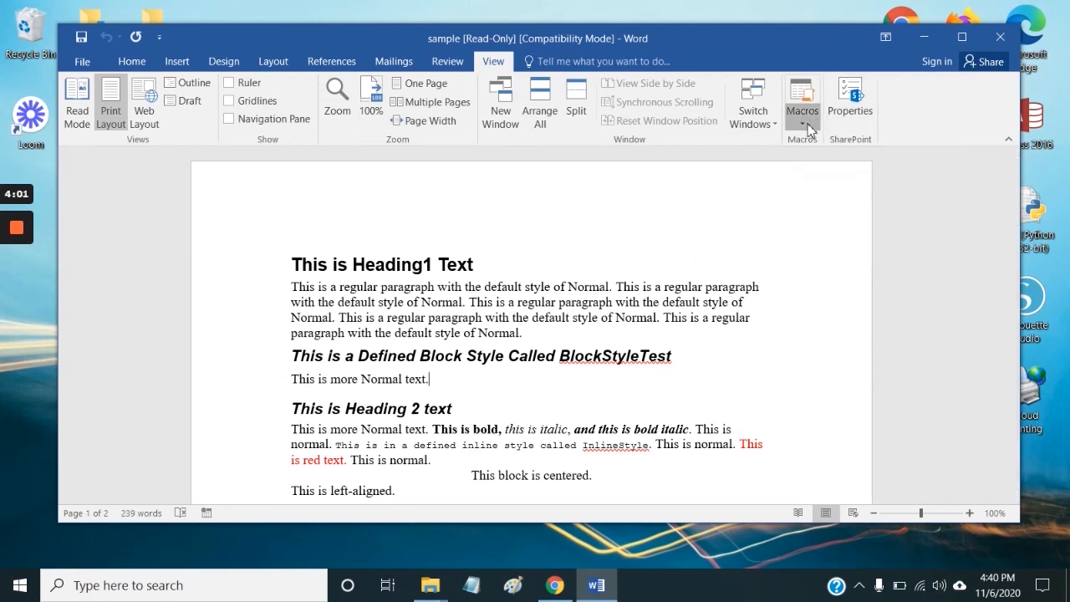
pyautogui.click(832, 164)
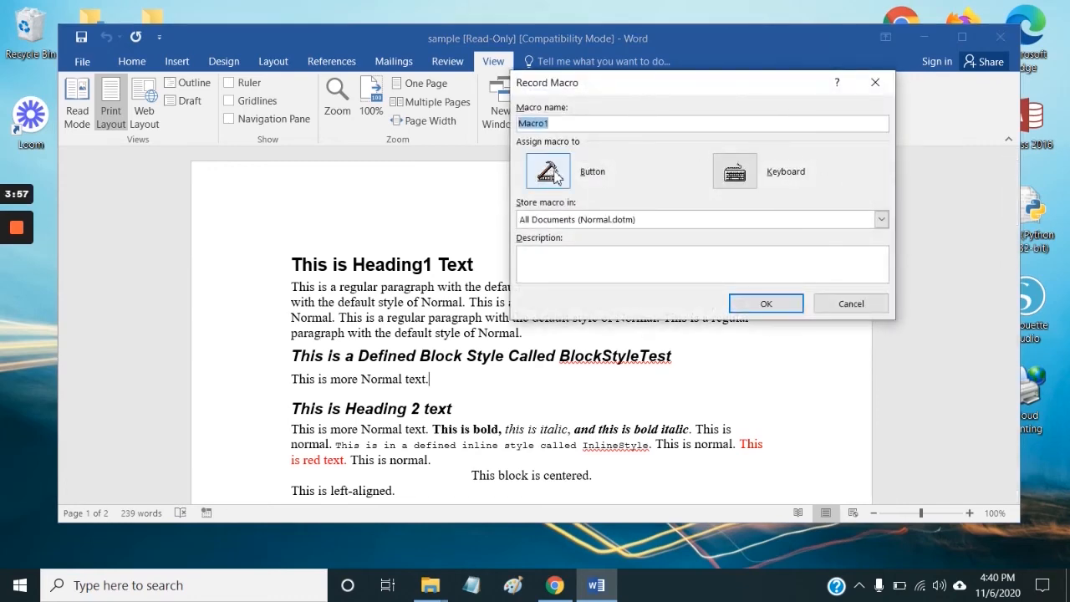
pyautogui.click(551, 172)
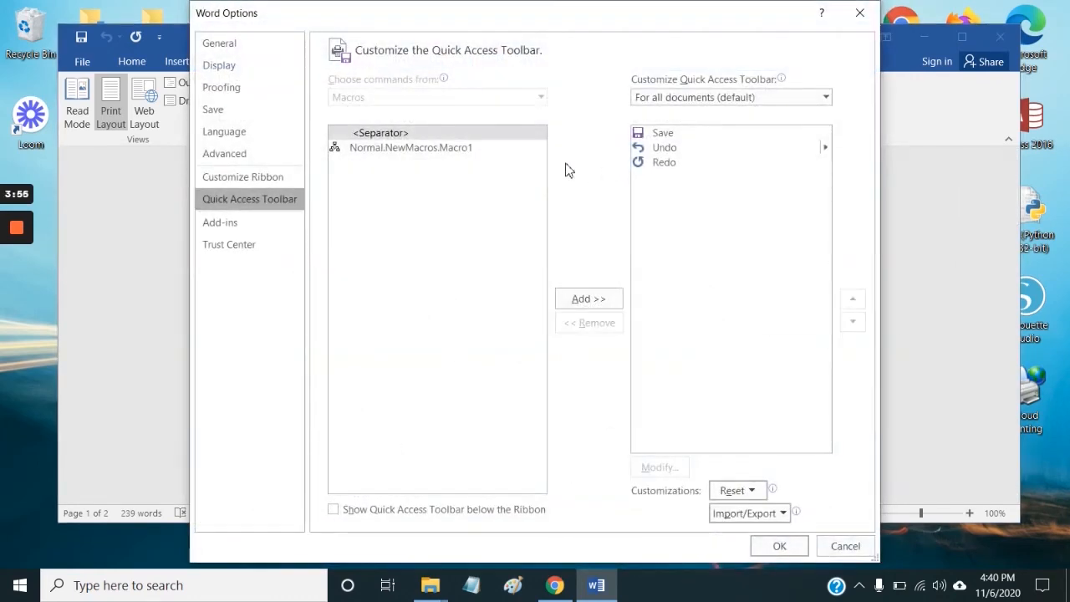
pyautogui.click(444, 151)
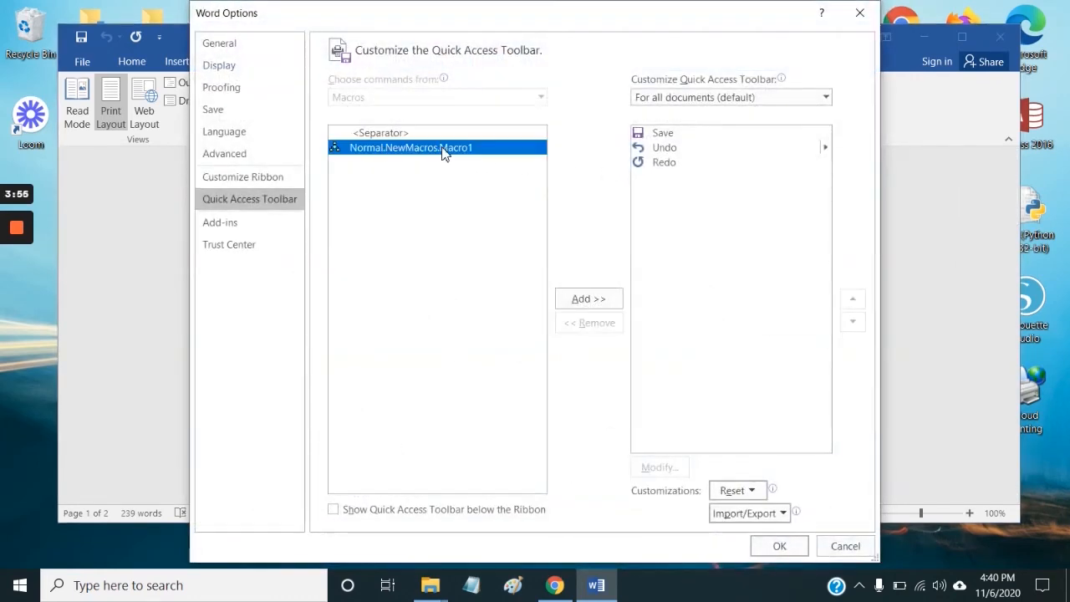
pyautogui.click(590, 300)
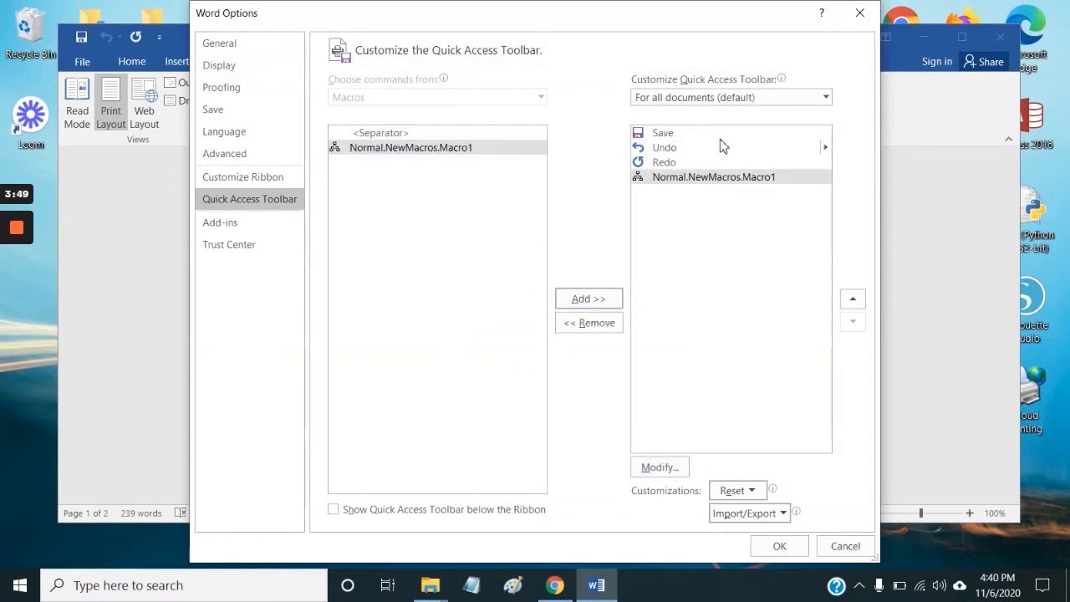
# Step: Give the macro's toolbar button the yellow smiley face symbol and begin the recording
pyautogui.click(662, 464)
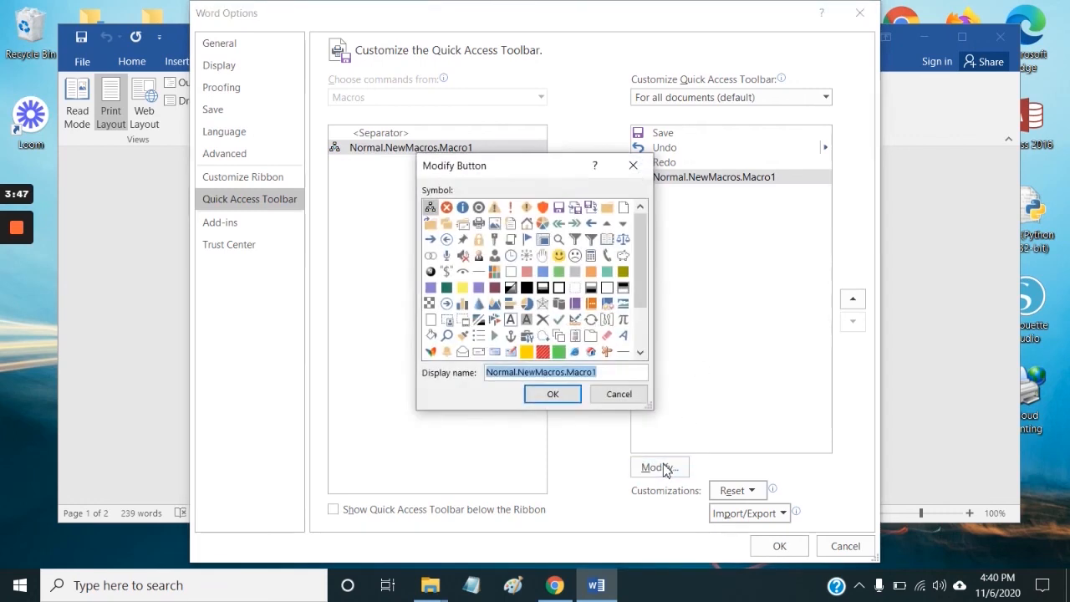
pyautogui.moveTo(640, 263); pyautogui.dragTo(643, 335)
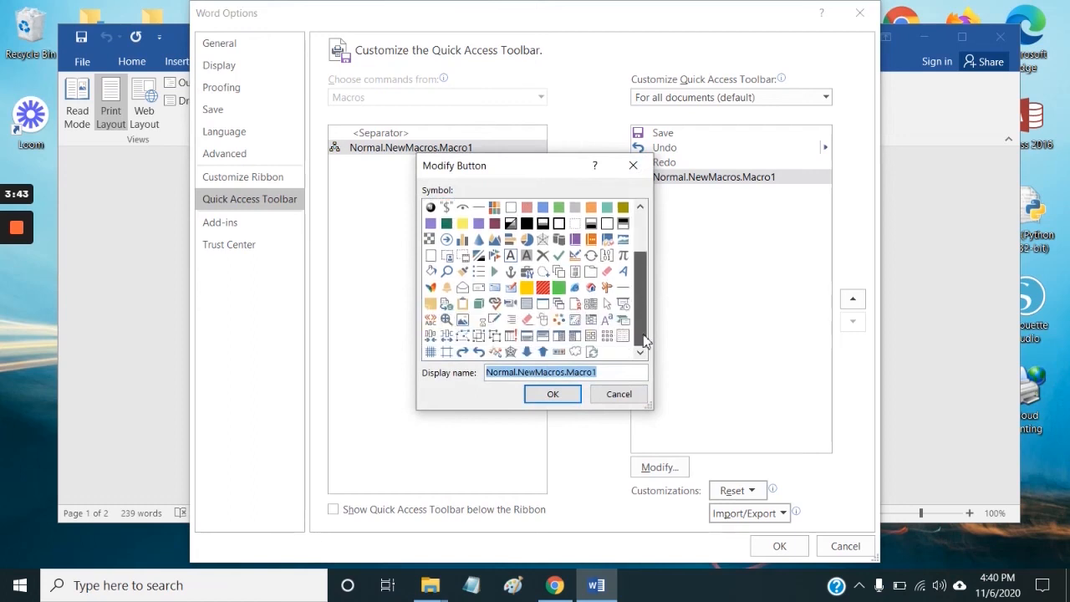
pyautogui.scroll(2, 575, 358)
pyautogui.click(558, 255)
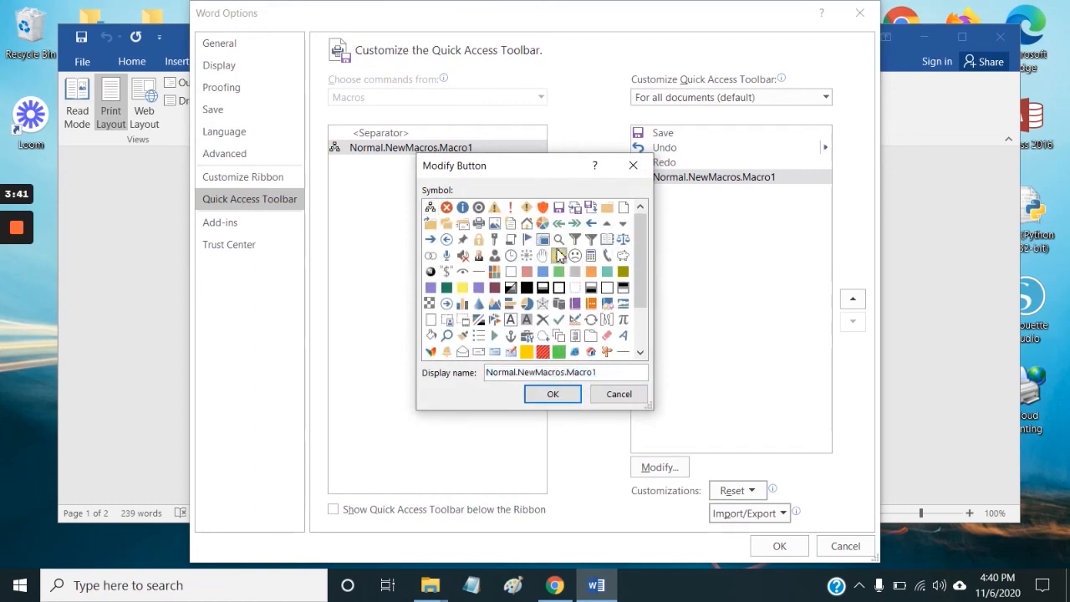
pyautogui.click(554, 398)
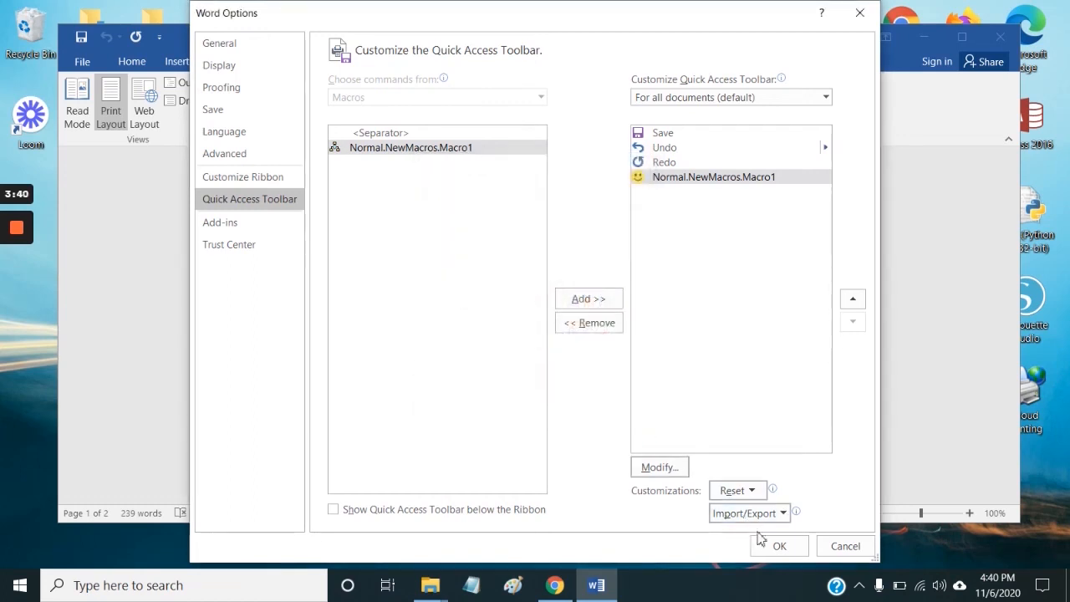
pyautogui.click(774, 546)
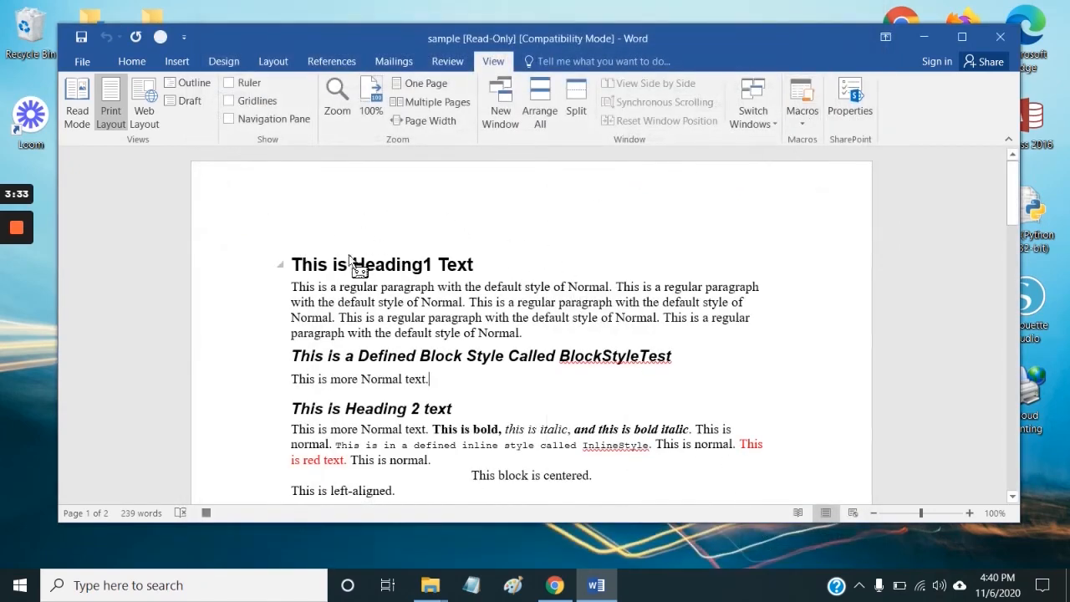
# Step: Select all text in the sample document and set its font to Arial, size 12
pyautogui.moveTo(292, 266); pyautogui.dragTo(357, 222)
pyautogui.scroll(-2, 535, 332)
pyautogui.scroll(-3, 657, 359)
pyautogui.scroll(-1, 687, 365)
pyautogui.scroll(4, 547, 342)
pyautogui.scroll(-1, 554, 323)
pyautogui.scroll(-1, 544, 316)
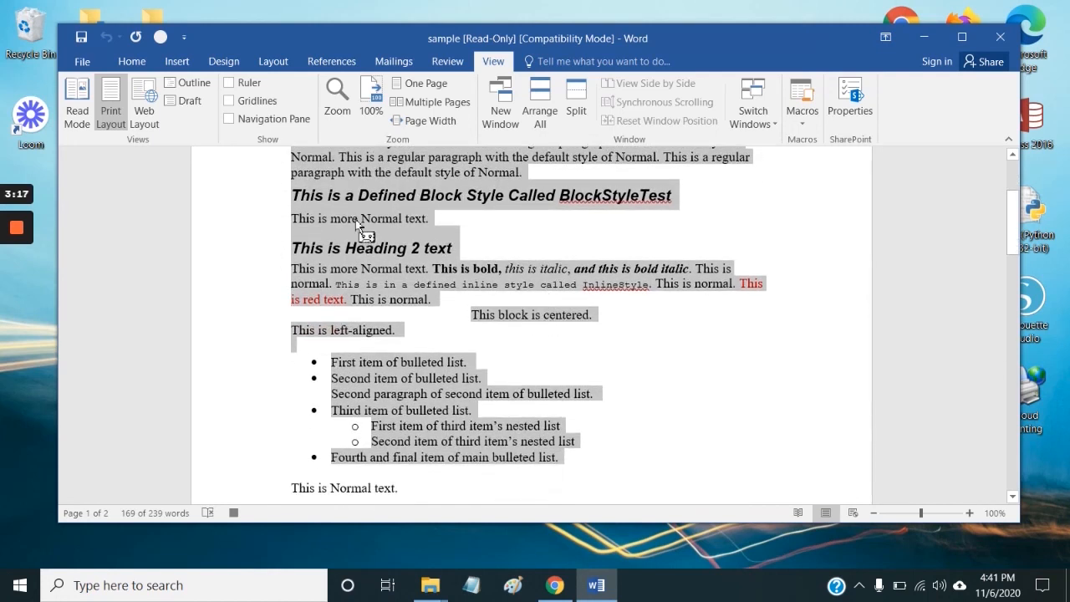
pyautogui.hotkey('ctrl', 'a')
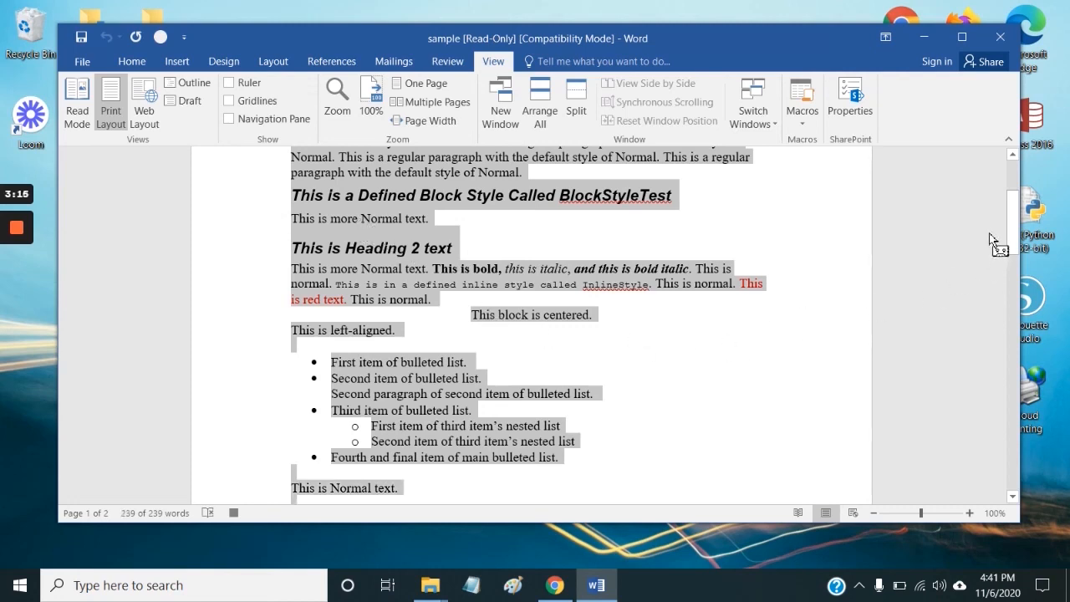
pyautogui.moveTo(1010, 221); pyautogui.dragTo(1010, 205)
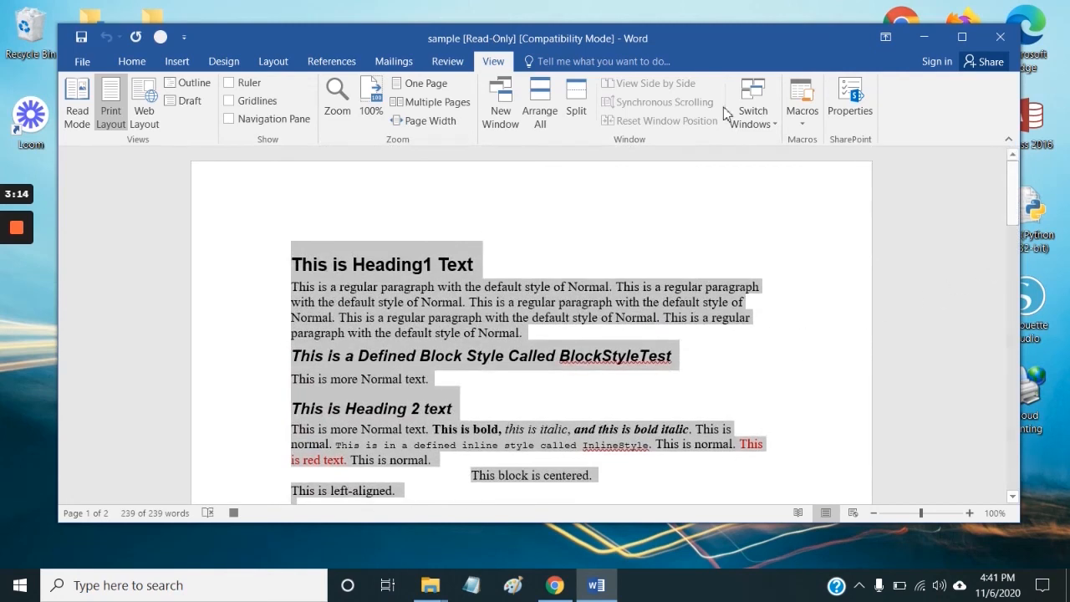
pyautogui.click(133, 61)
pyautogui.click(256, 89)
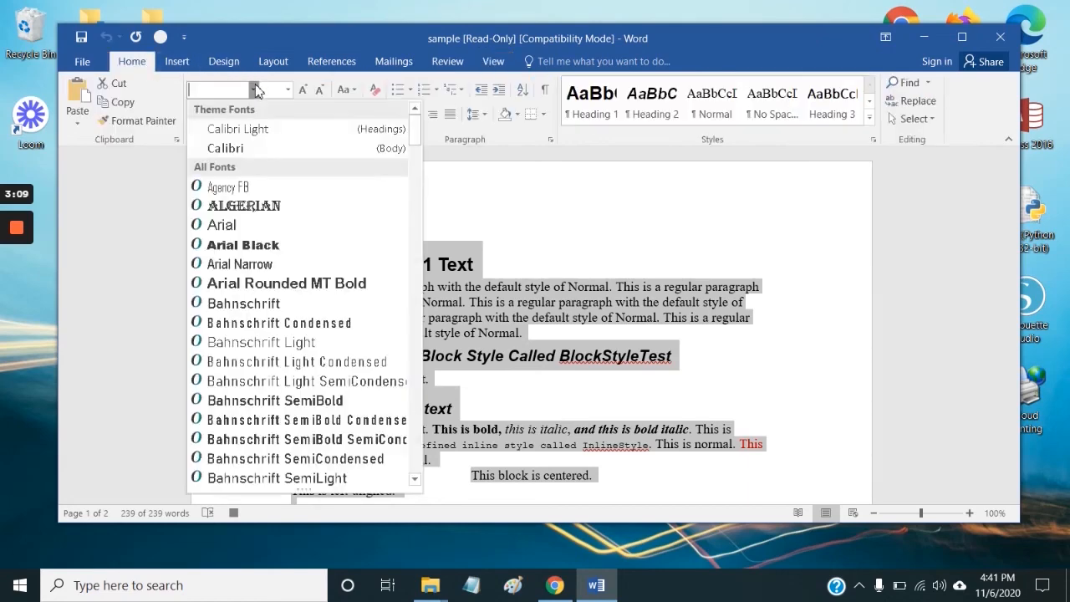
pyautogui.click(267, 231)
pyautogui.click(288, 90)
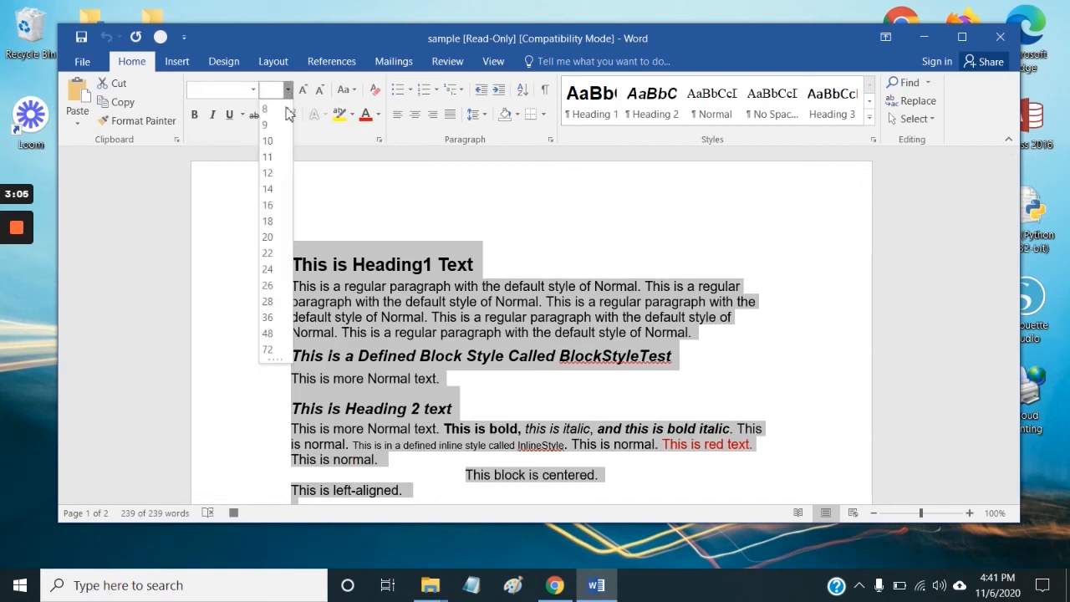
pyautogui.click(269, 173)
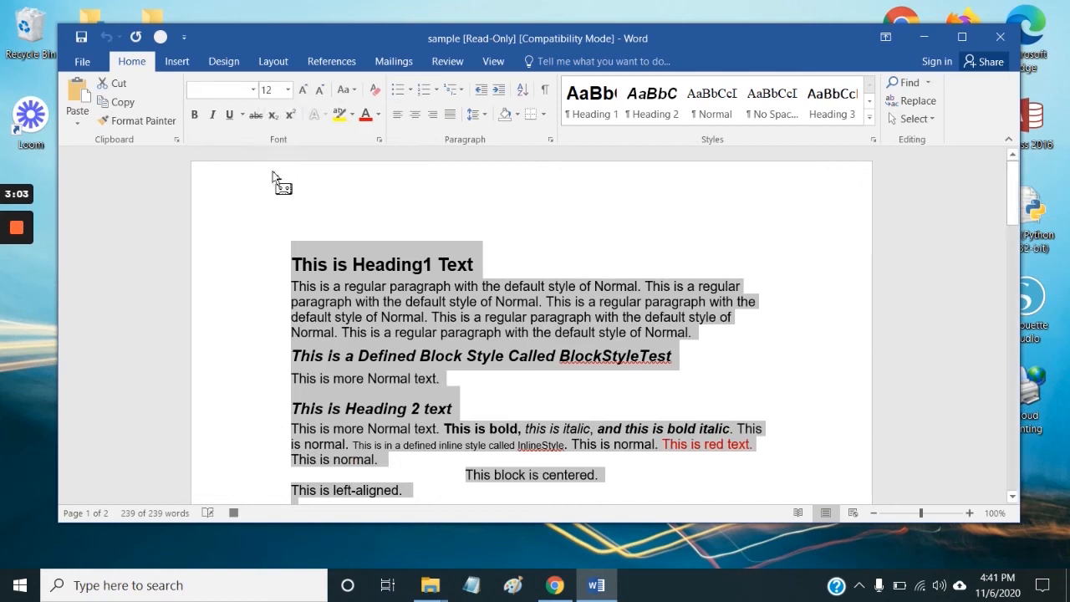
# Step: Color all the selected text standard red and remove its bold formatting
pyautogui.click(378, 114)
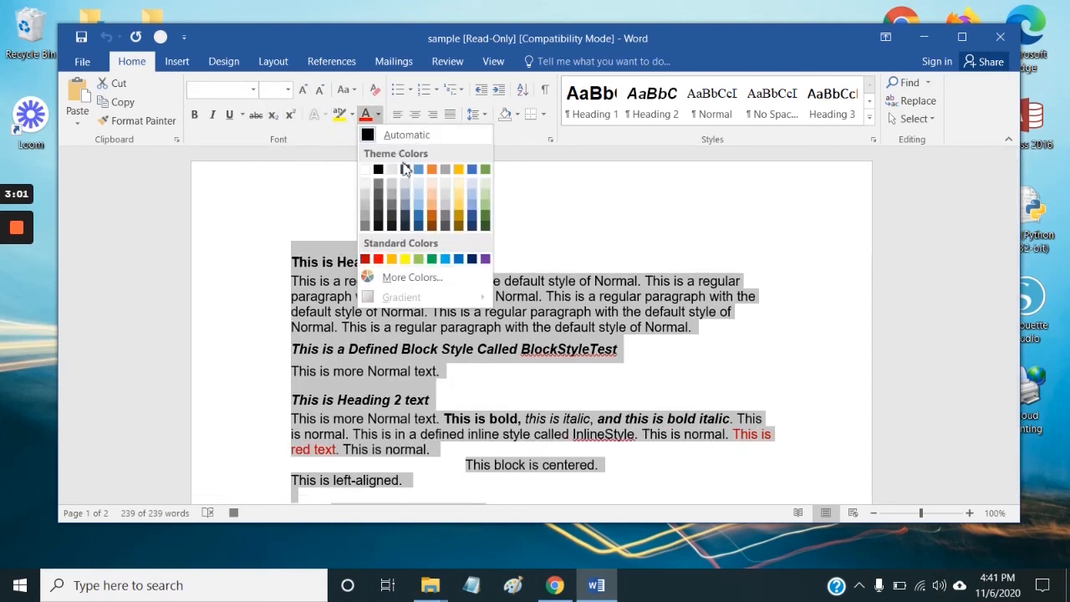
pyautogui.click(379, 259)
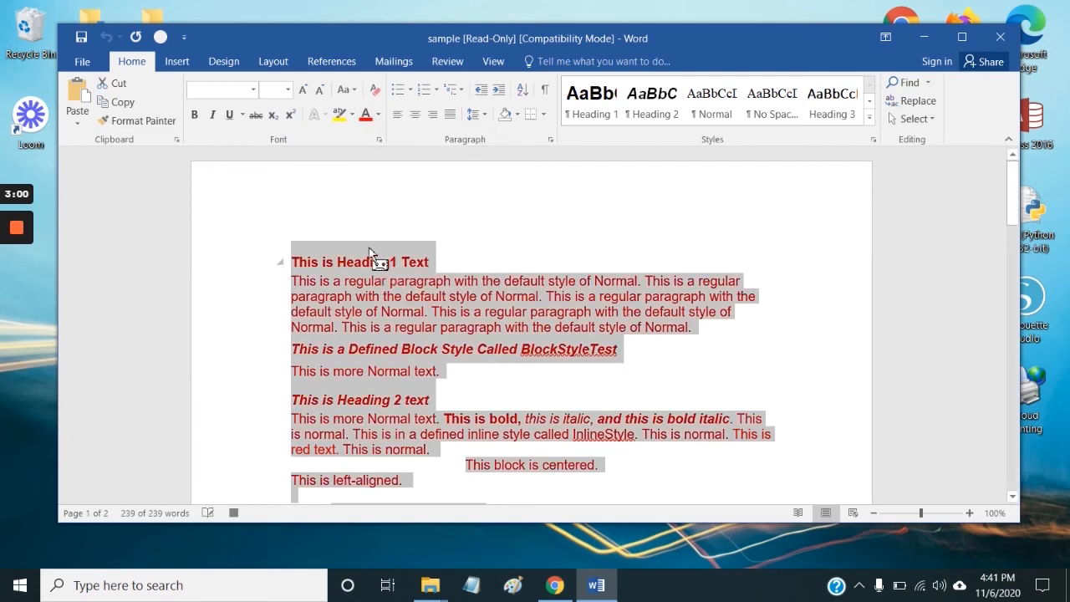
pyautogui.click(198, 117)
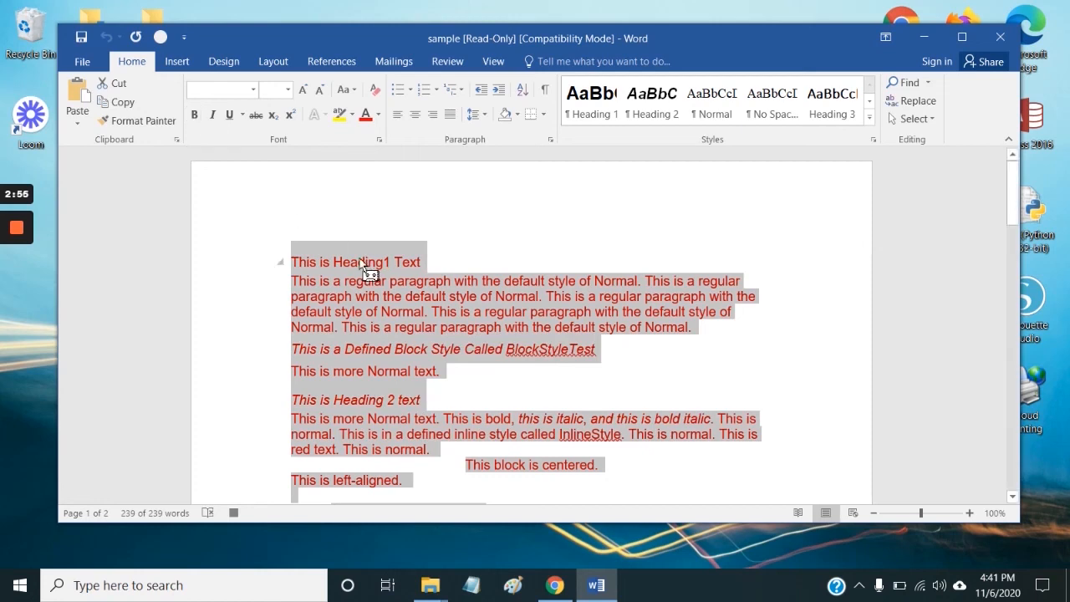
pyautogui.scroll(-3, 410, 269)
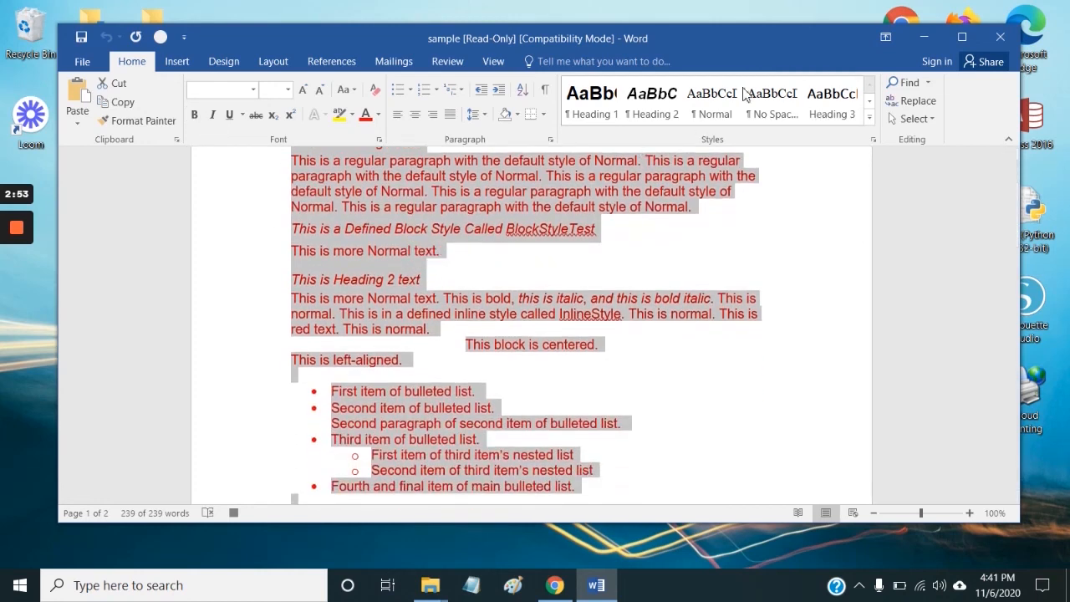
# Step: Stop recording the macro
pyautogui.click(492, 62)
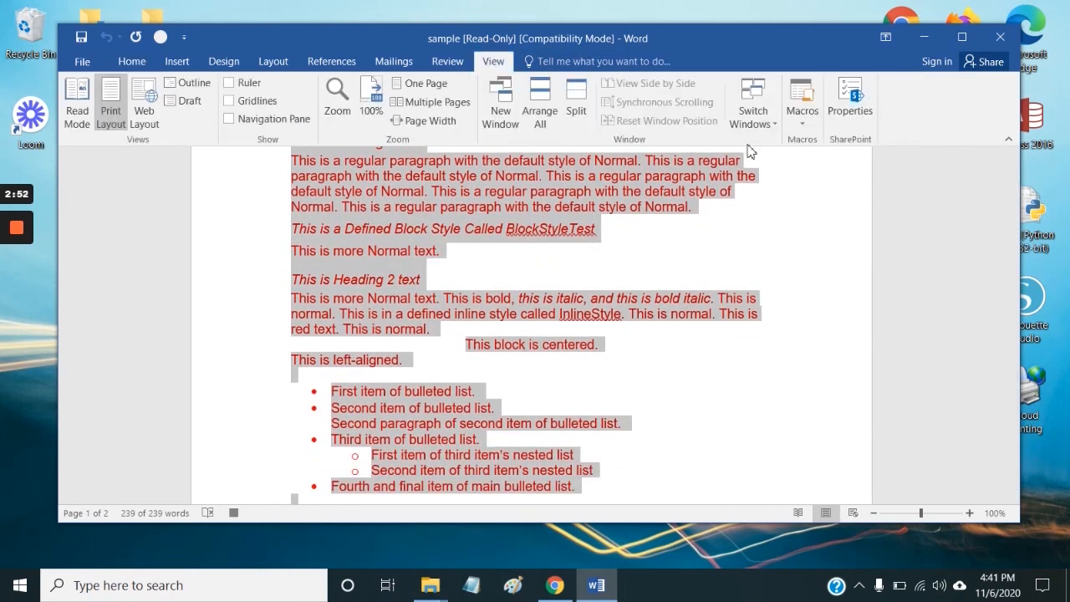
pyautogui.click(802, 122)
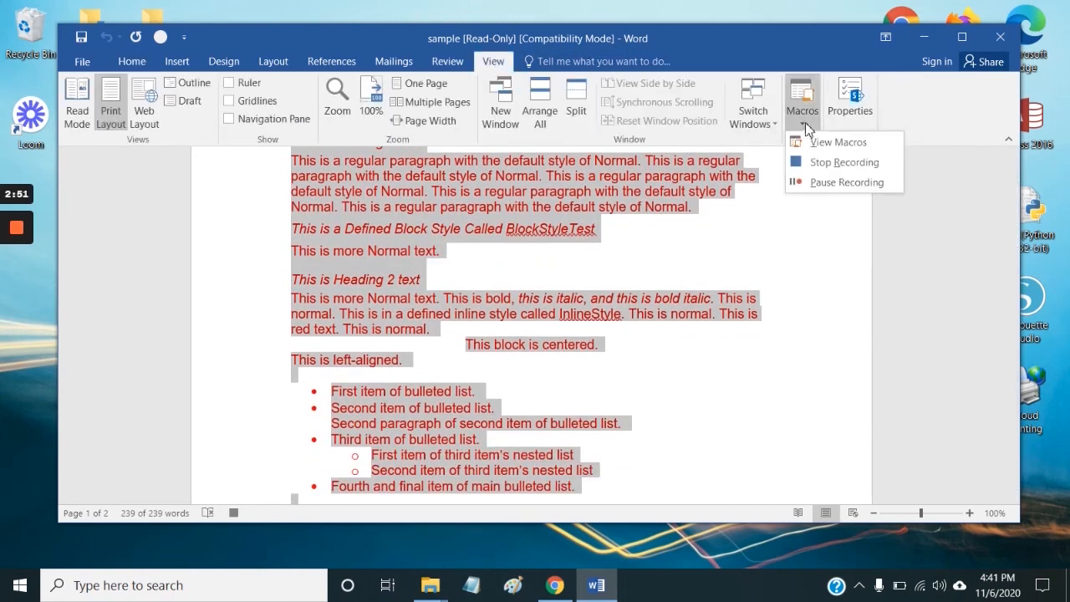
pyautogui.click(823, 172)
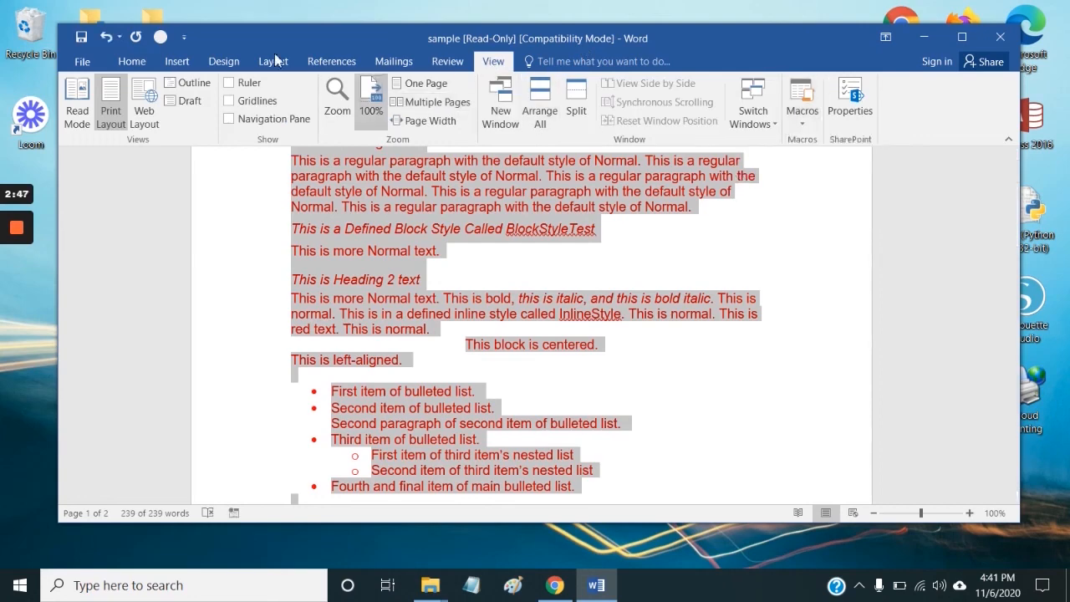
# Step: Create a new blank document
pyautogui.click(82, 62)
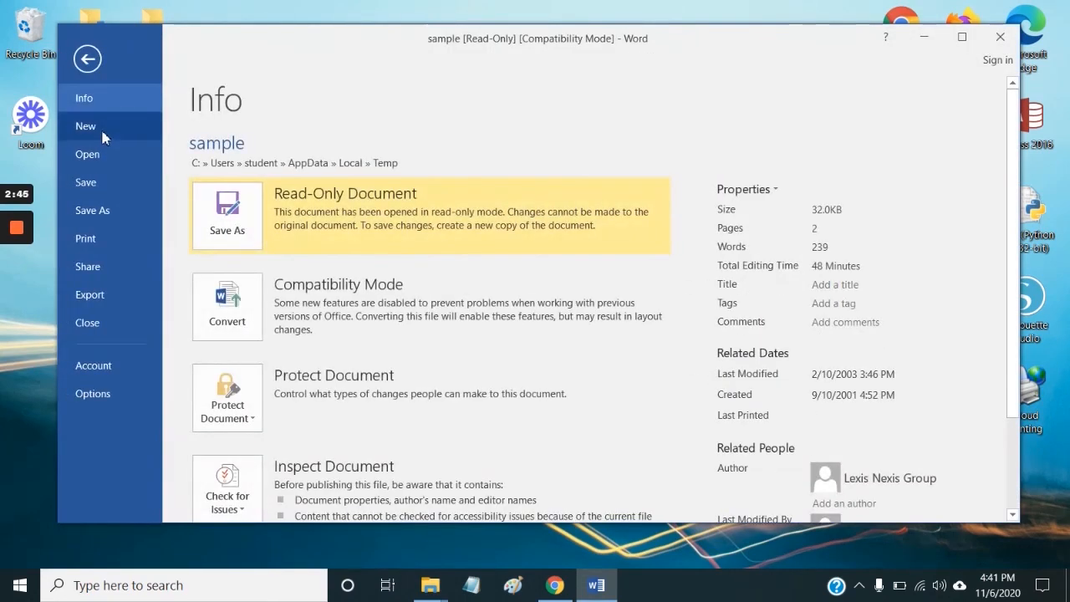
pyautogui.click(101, 127)
pyautogui.click(239, 259)
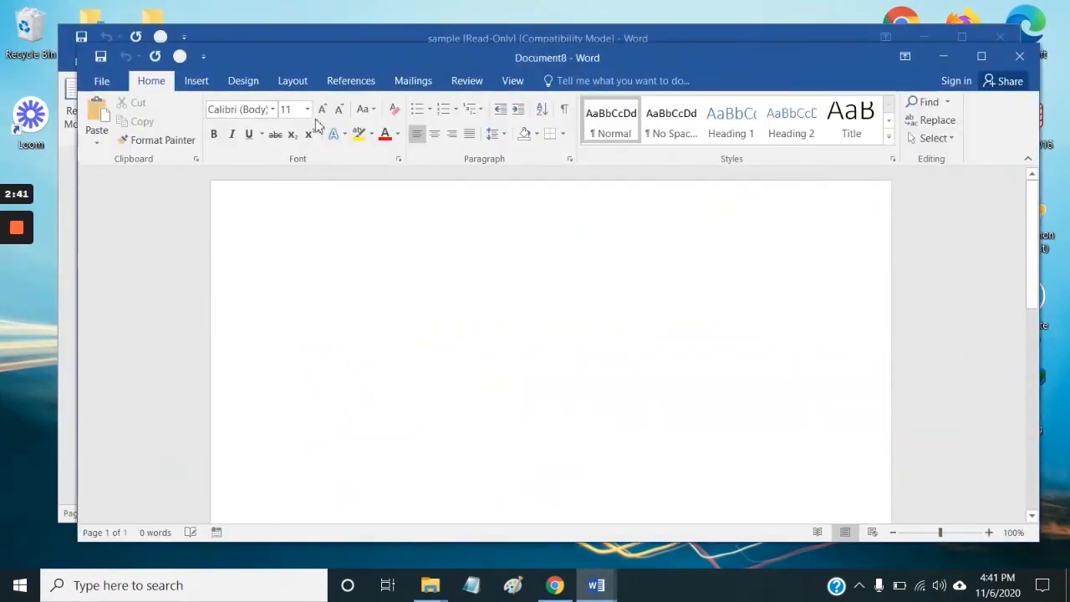
# Step: Return to the sample document and undo all the font, size, color and bold changes made while recording
pyautogui.moveTo(323, 35); pyautogui.dragTo(391, 33)
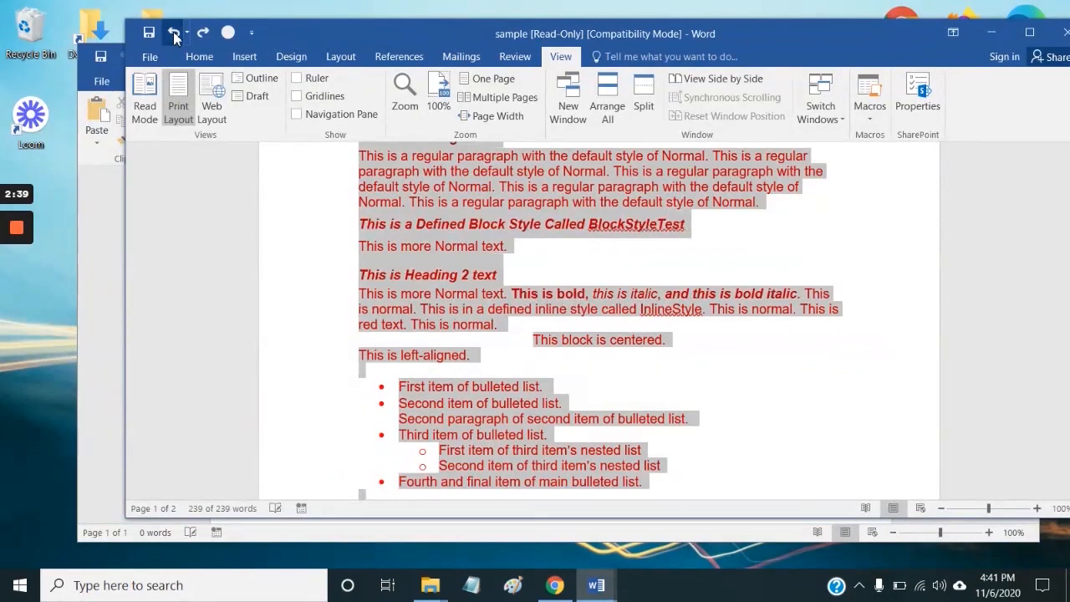
pyautogui.click(173, 31)
pyautogui.click(173, 30)
pyautogui.click(173, 31)
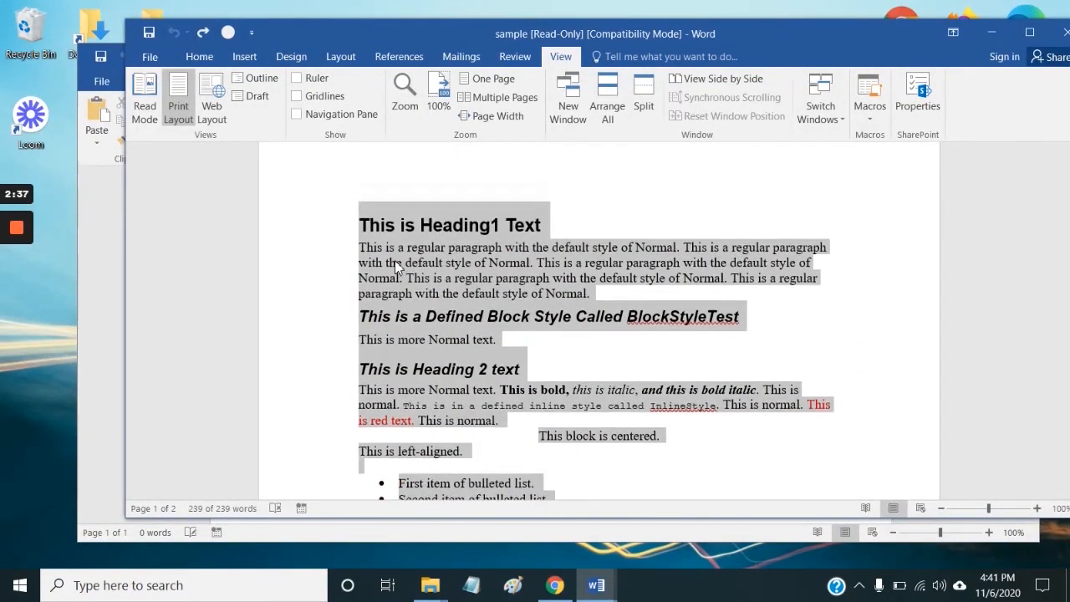
pyautogui.scroll(1, 394, 260)
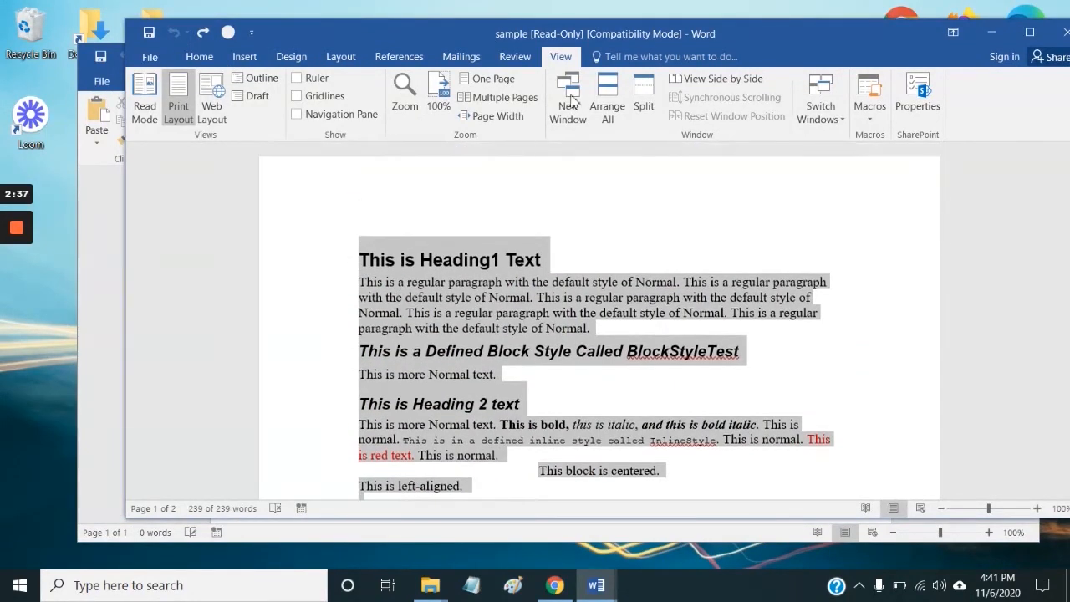
# Step: Run the recorded macro on the sample document from its toolbar button and check the formatting of its text, lists and table
pyautogui.click(227, 34)
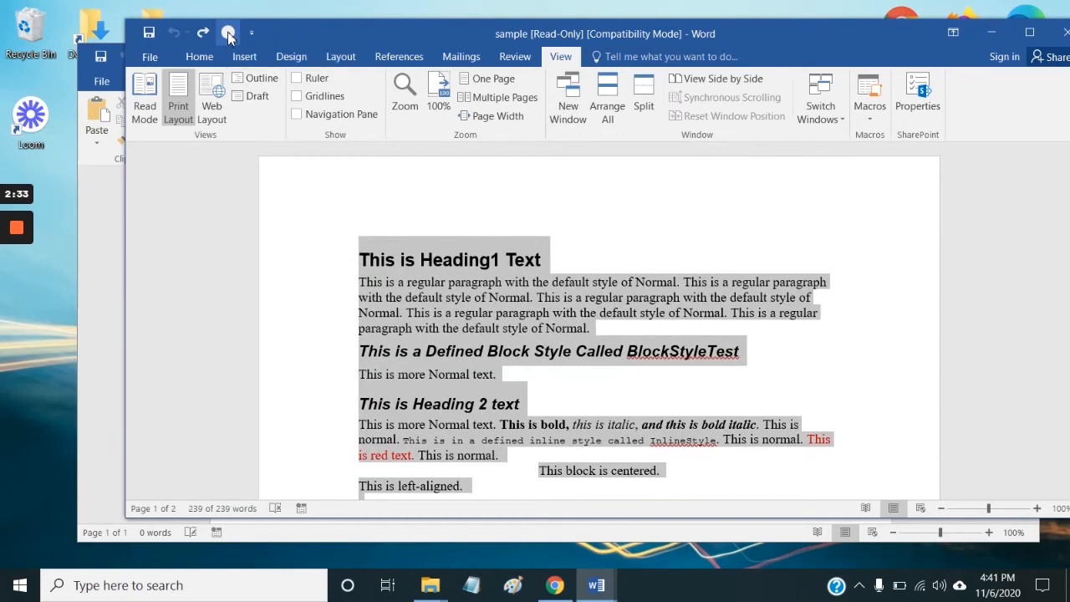
pyautogui.click(521, 256)
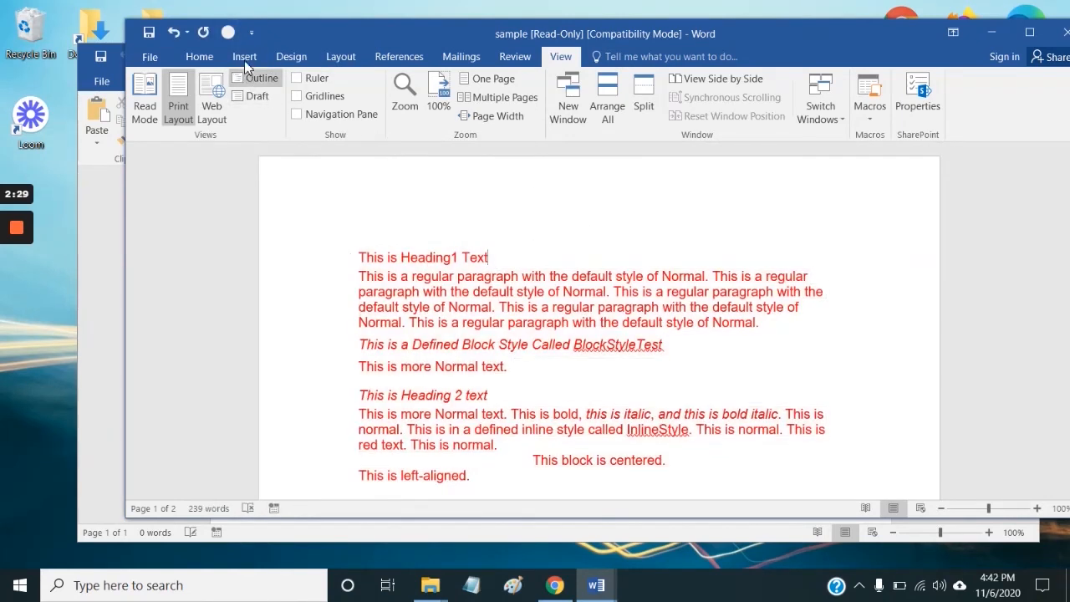
pyautogui.click(244, 56)
pyautogui.click(196, 60)
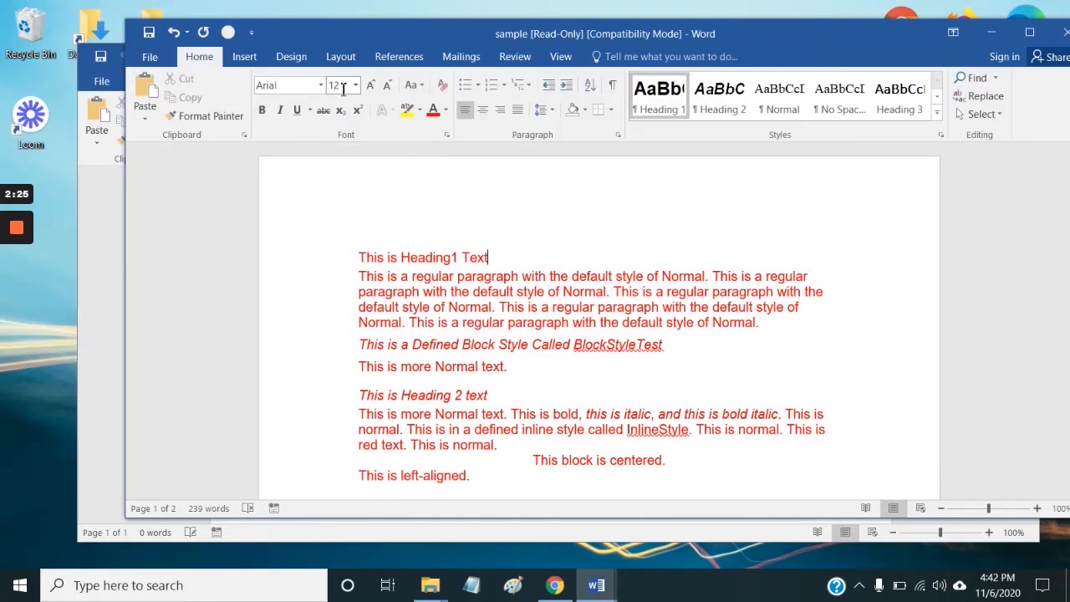
pyautogui.scroll(-8, 605, 255)
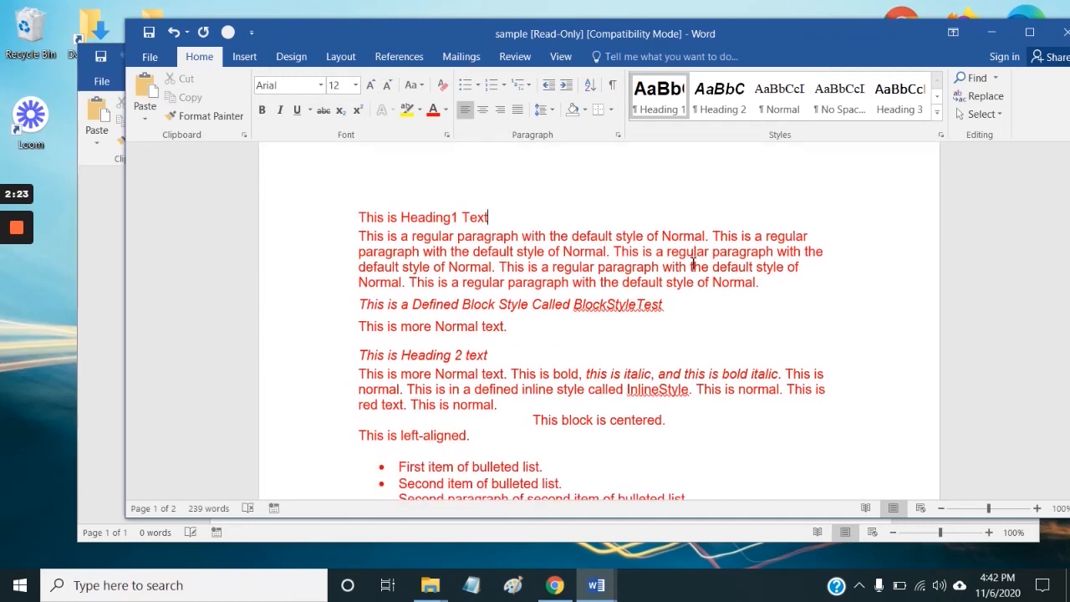
pyautogui.scroll(-3, 733, 243)
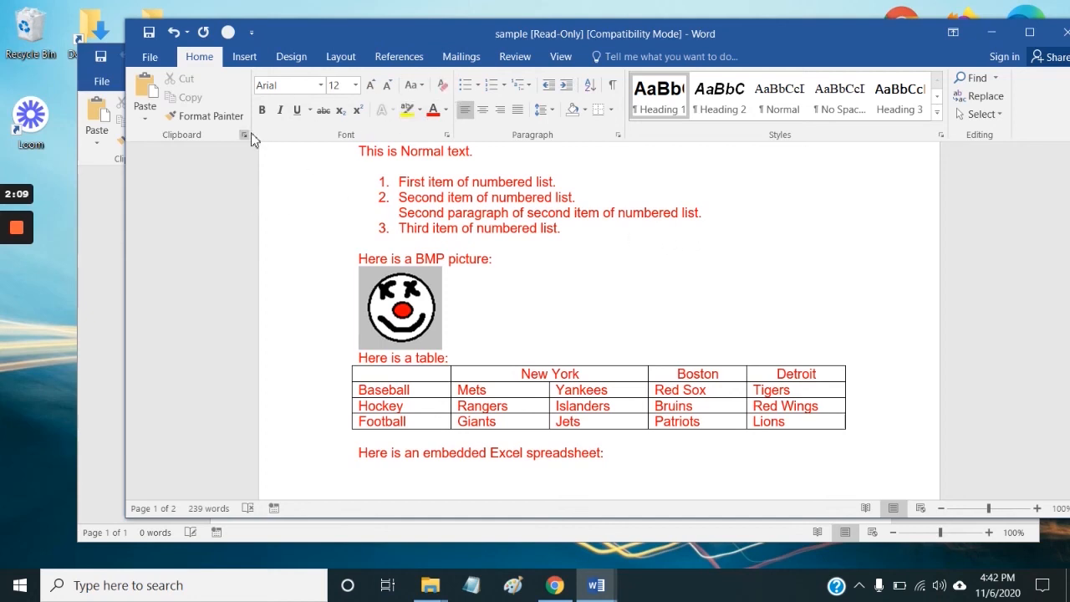
# Step: Close the empty Document8
pyautogui.click(113, 228)
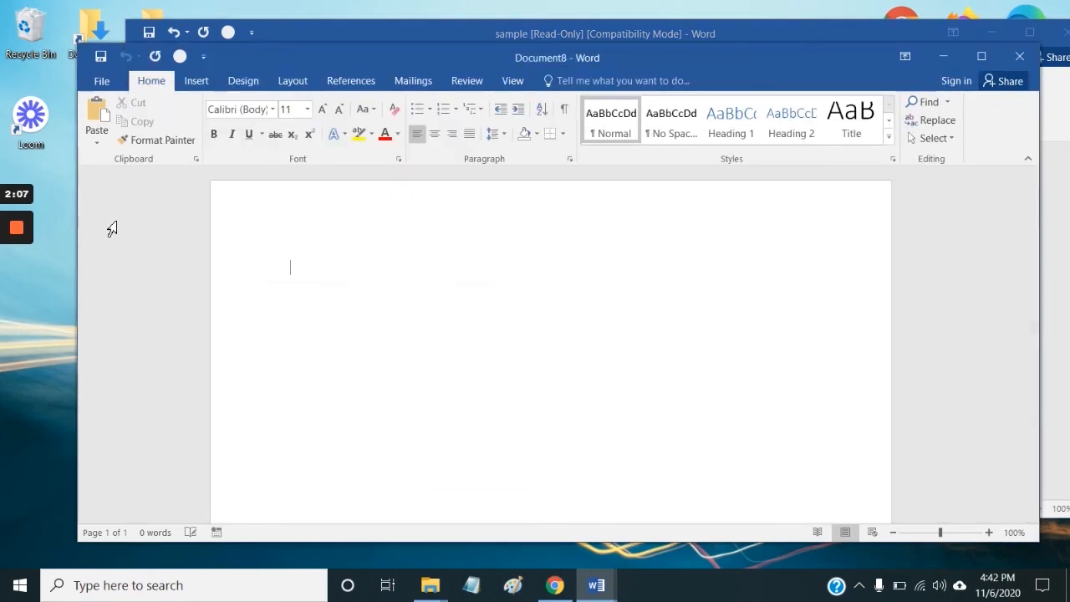
pyautogui.click(1019, 66)
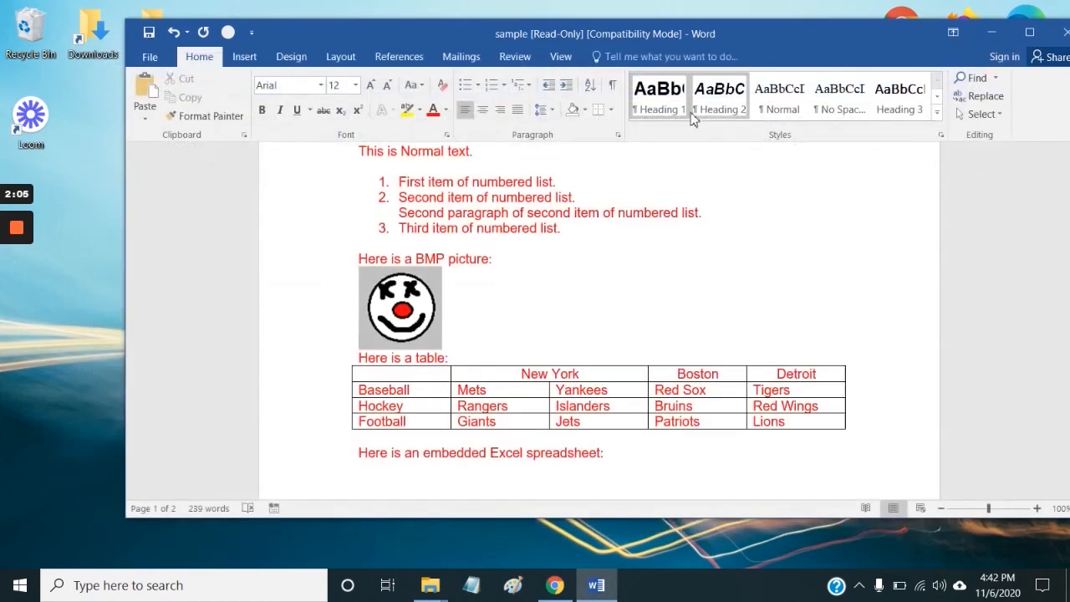
pyautogui.scroll(-3, 644, 232)
pyautogui.scroll(-1, 644, 232)
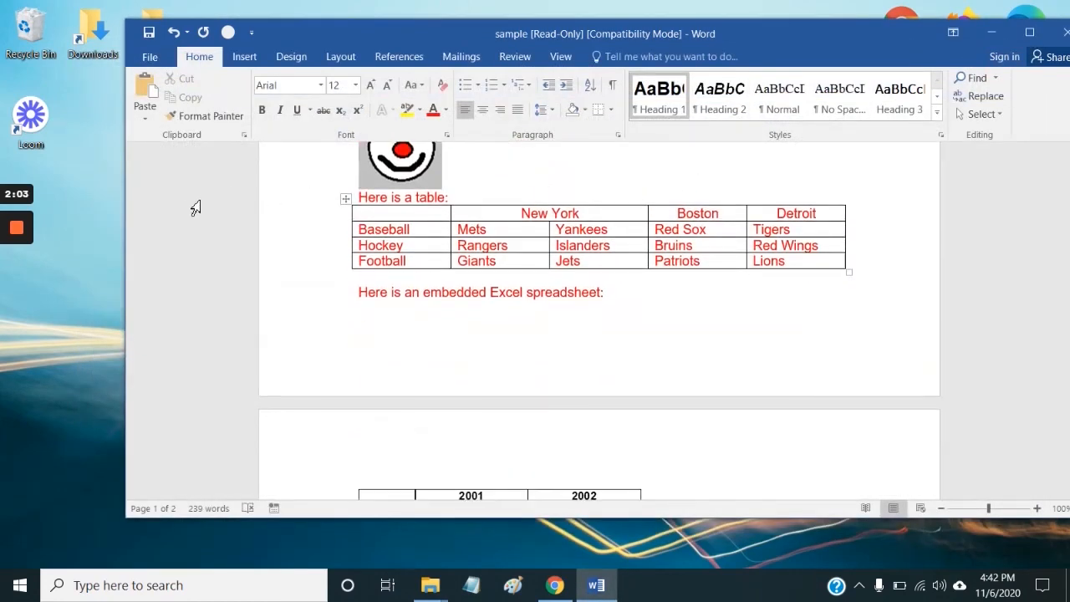
pyautogui.click(9, 233)
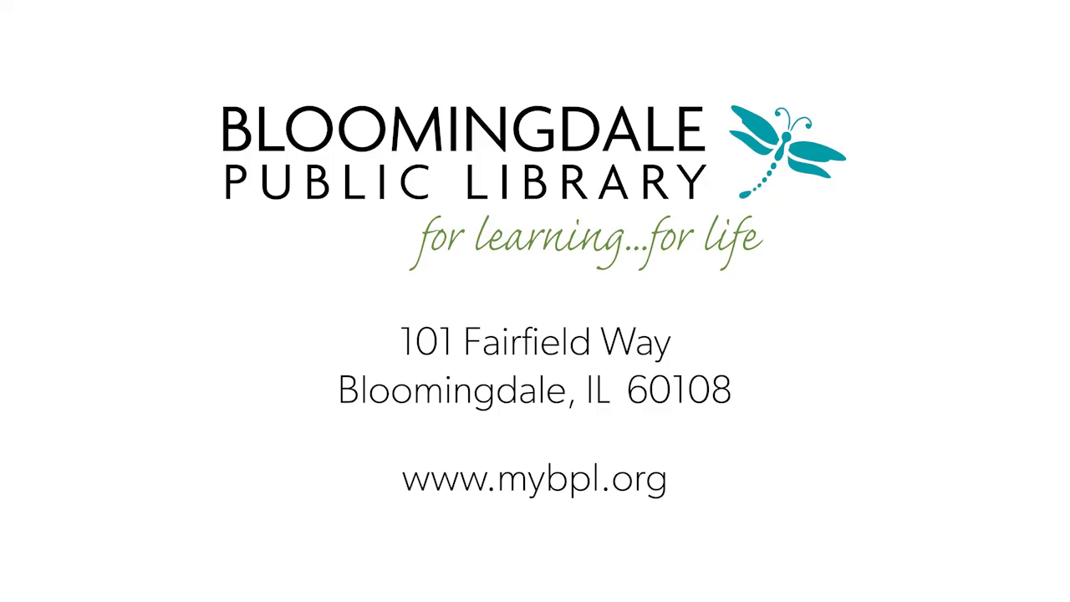